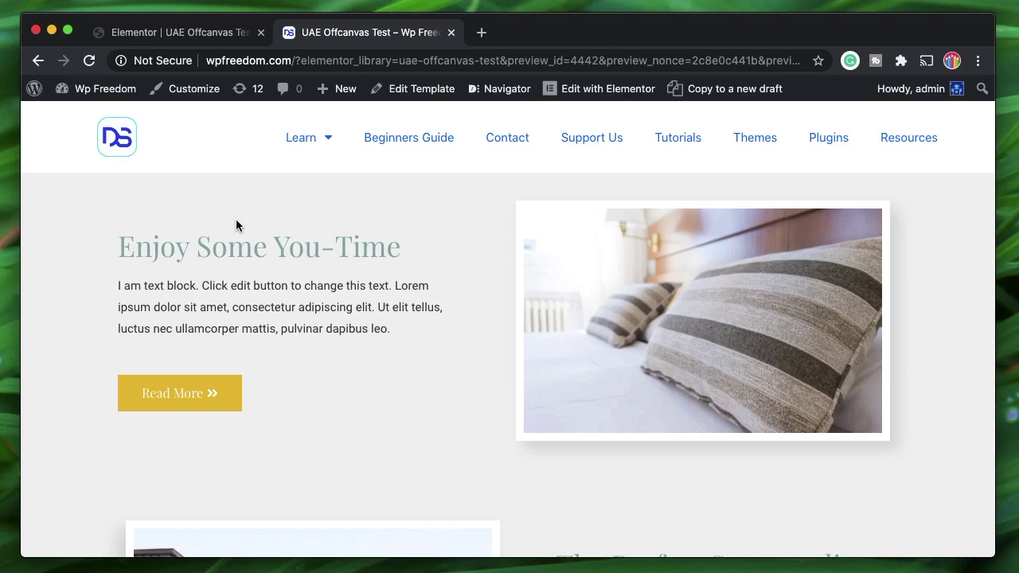
# - Open the off-canvas menu from the previewed page's Read More button, switch to the Elementor editor and look through the page layout
pyautogui.click(163, 393)
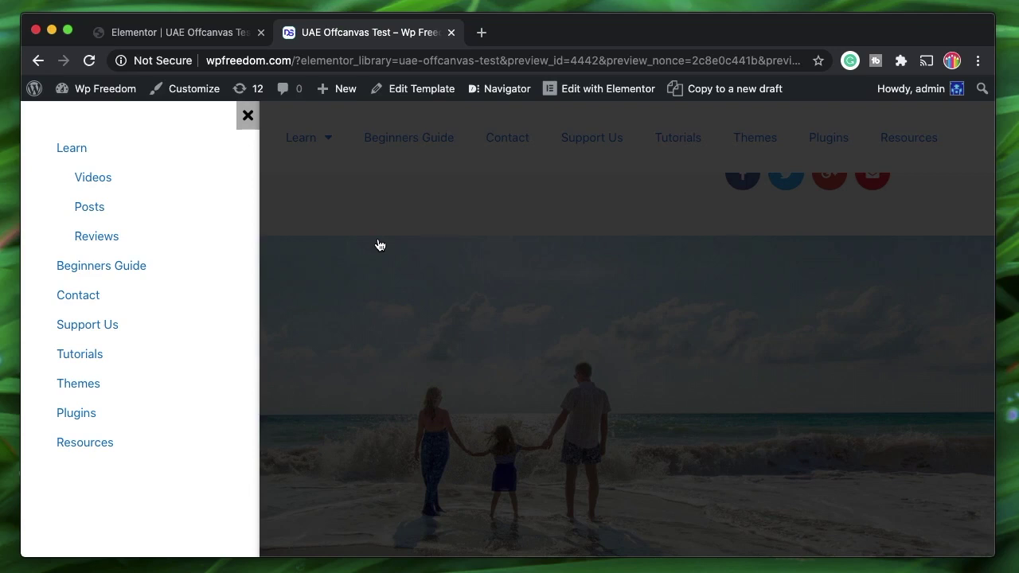
pyautogui.click(204, 38)
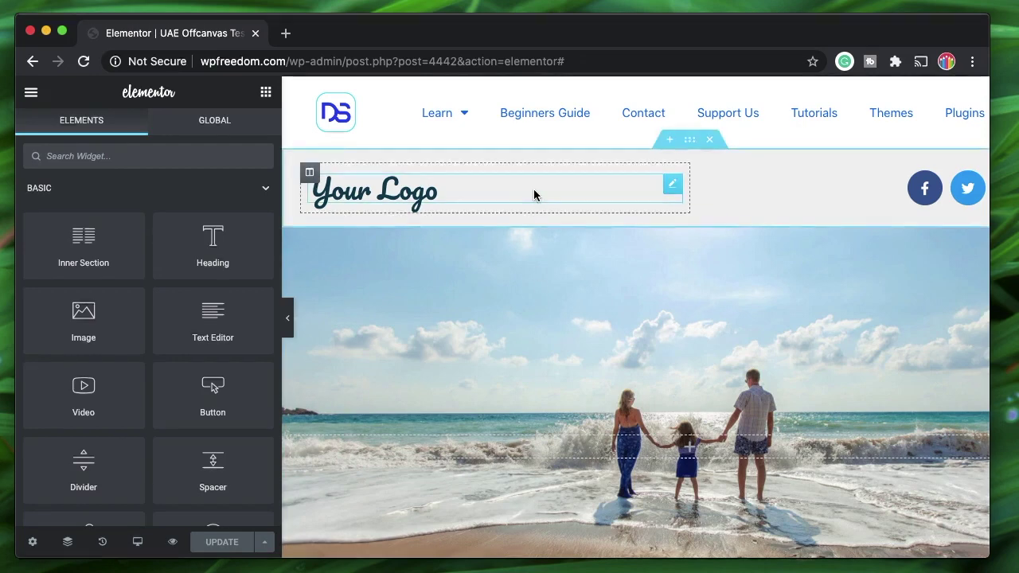
pyautogui.scroll(-2, 532, 367)
pyautogui.scroll(-4, 531, 367)
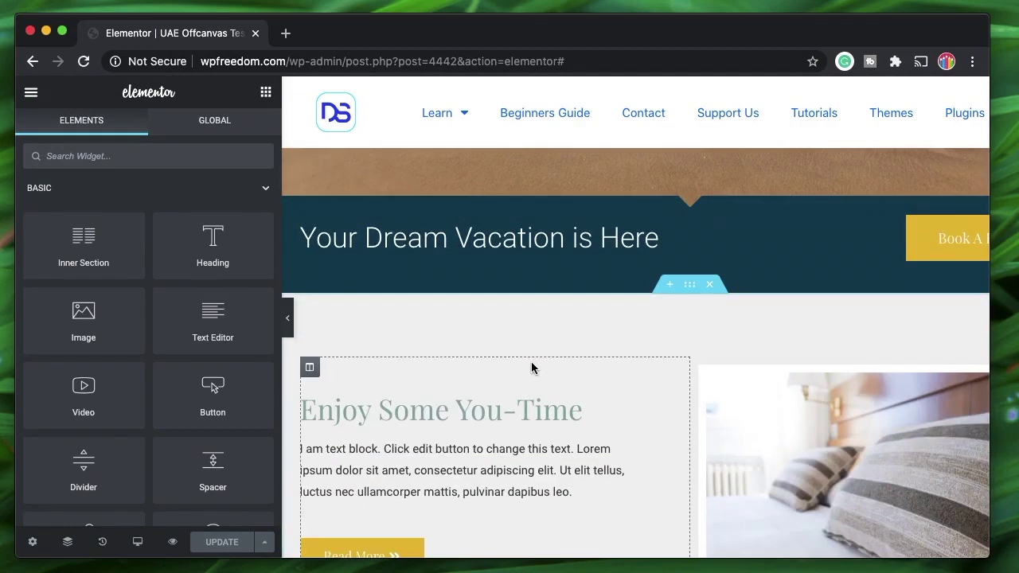
pyautogui.scroll(-2, 532, 367)
pyautogui.scroll(-1, 532, 454)
pyautogui.scroll(10, 558, 310)
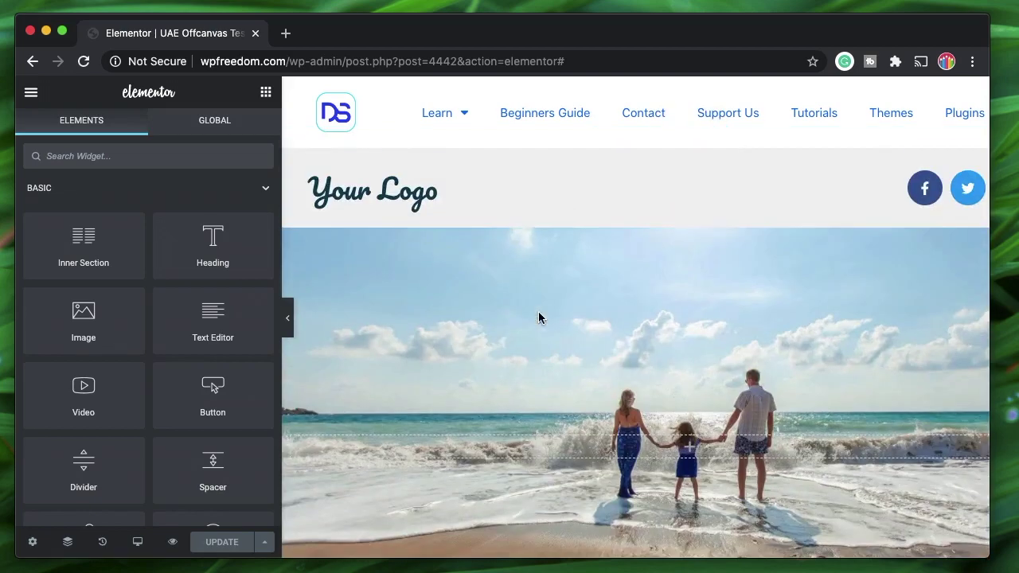
# - Search the widgets for "off" and add the Off - Canvas widget below the social icons in the logo section
pyautogui.click(150, 155)
pyautogui.write('ad')
pyautogui.press('BackSpace')
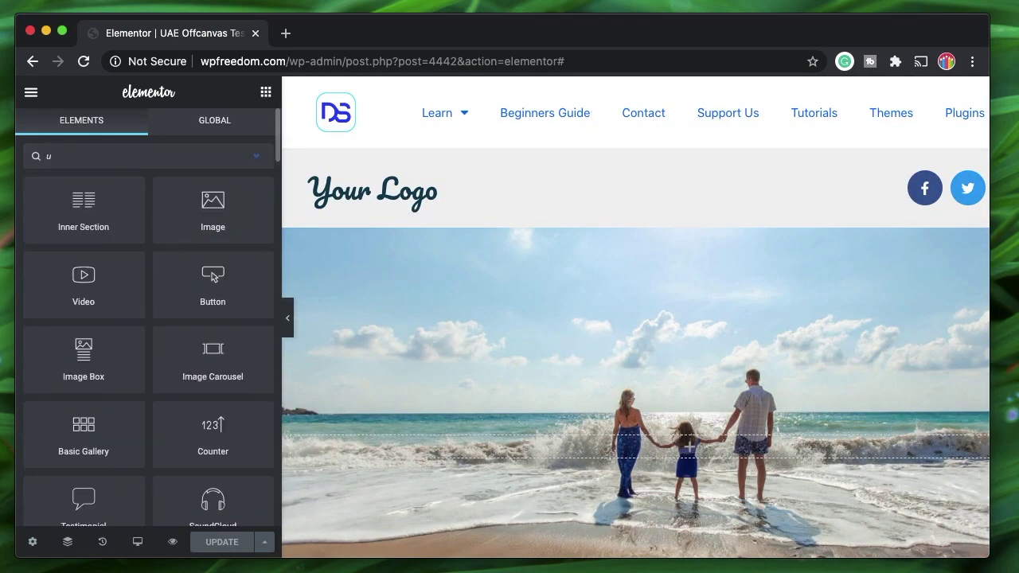
pyautogui.press('BackSpace')
pyautogui.write('off')
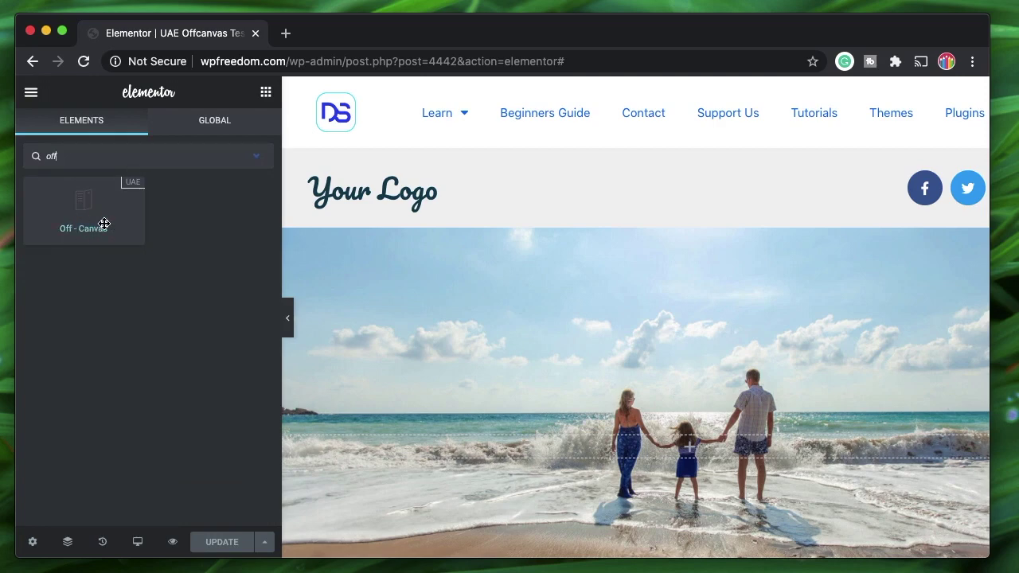
pyautogui.moveTo(131, 187); pyautogui.dragTo(448, 324)
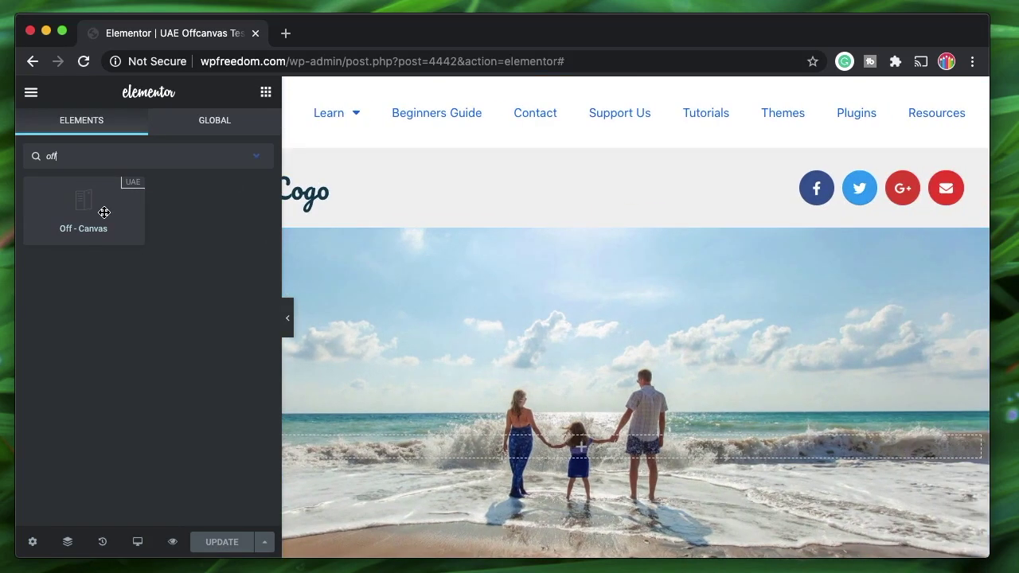
pyautogui.moveTo(105, 213); pyautogui.dragTo(838, 202)
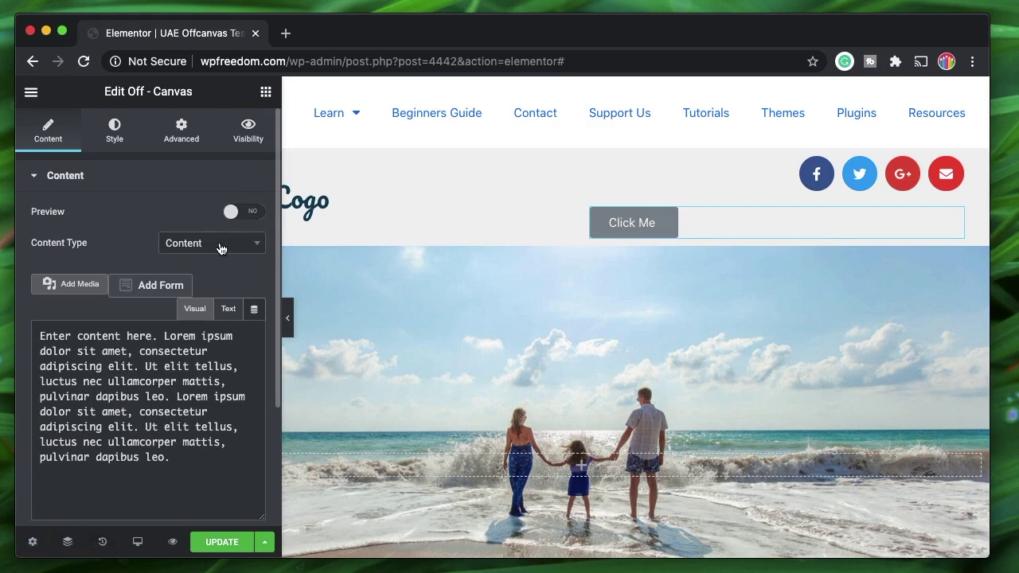
# - Preview the off-canvas panel's default content and set the widget's Content Type to Menu
pyautogui.click(623, 231)
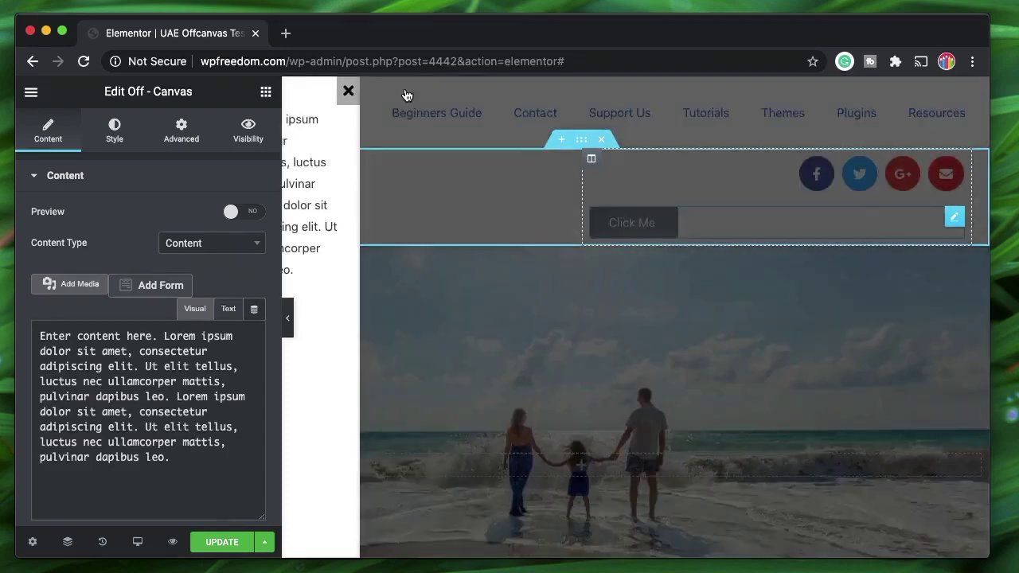
pyautogui.click(348, 91)
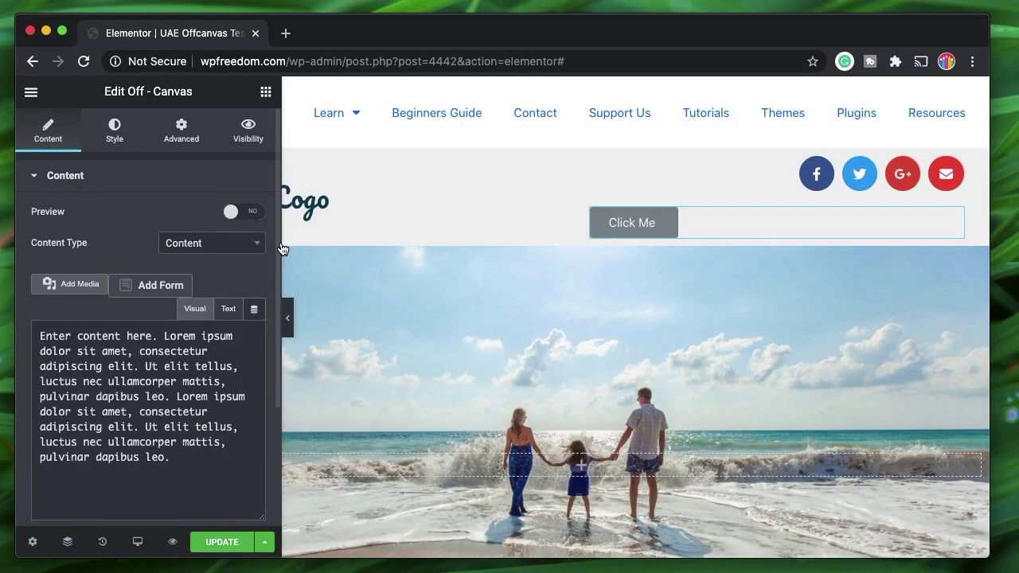
pyautogui.click(210, 245)
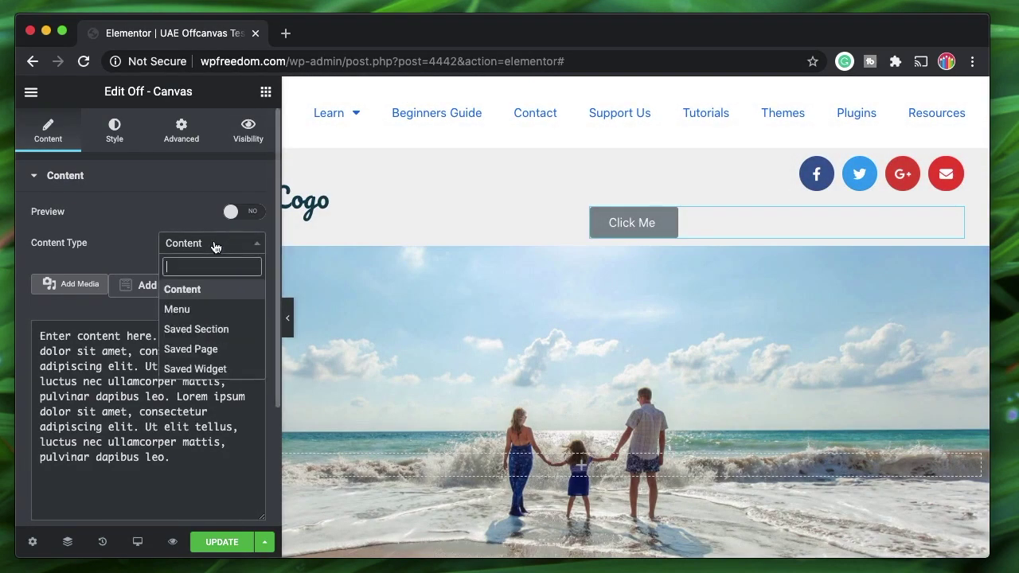
pyautogui.click(194, 312)
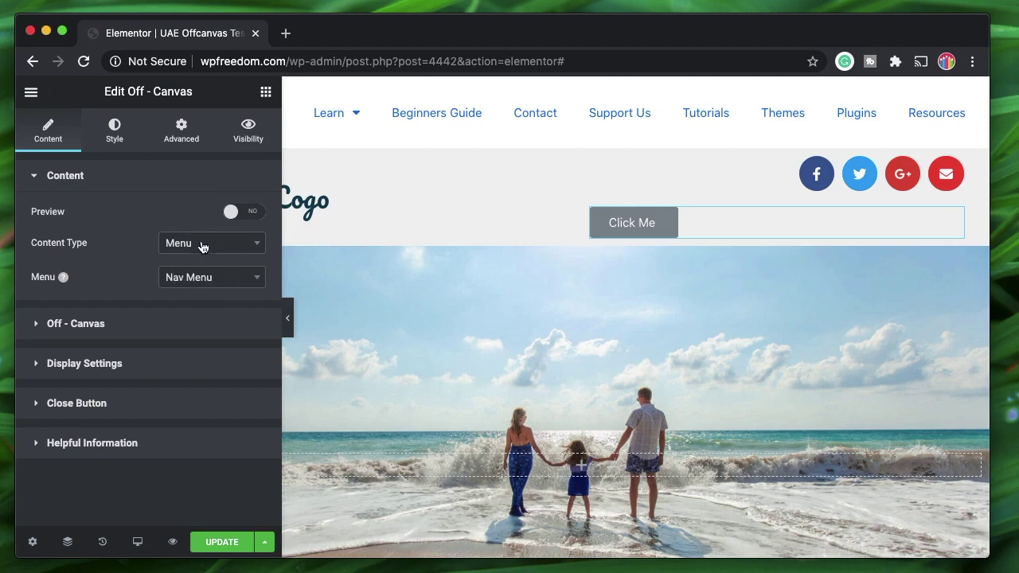
# - Try Simple header menu as the off-canvas menu, preview the panel, and set the menu back to Nav Menu
pyautogui.click(202, 283)
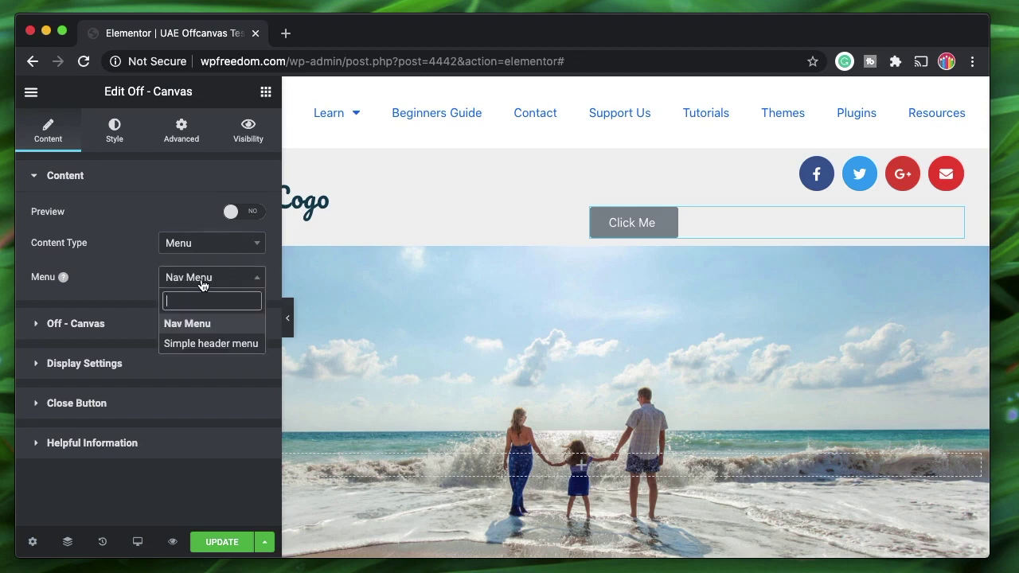
pyautogui.click(192, 344)
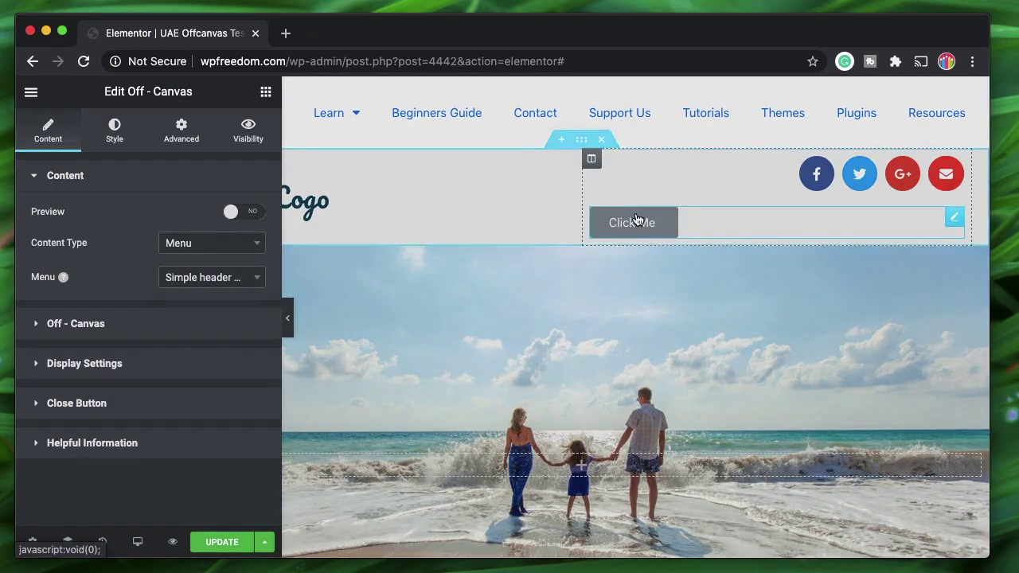
pyautogui.click(636, 220)
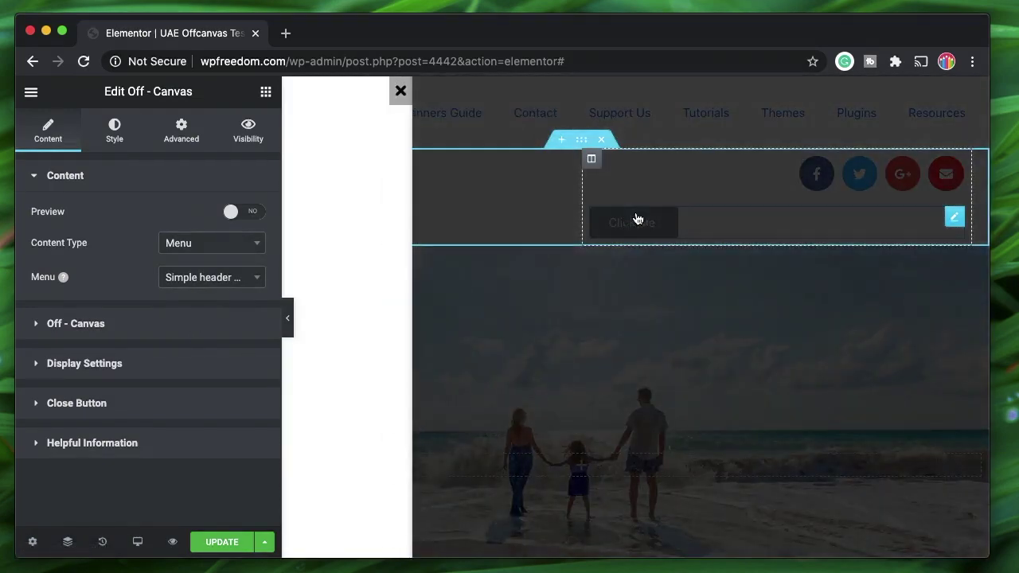
pyautogui.click(400, 92)
pyautogui.click(203, 276)
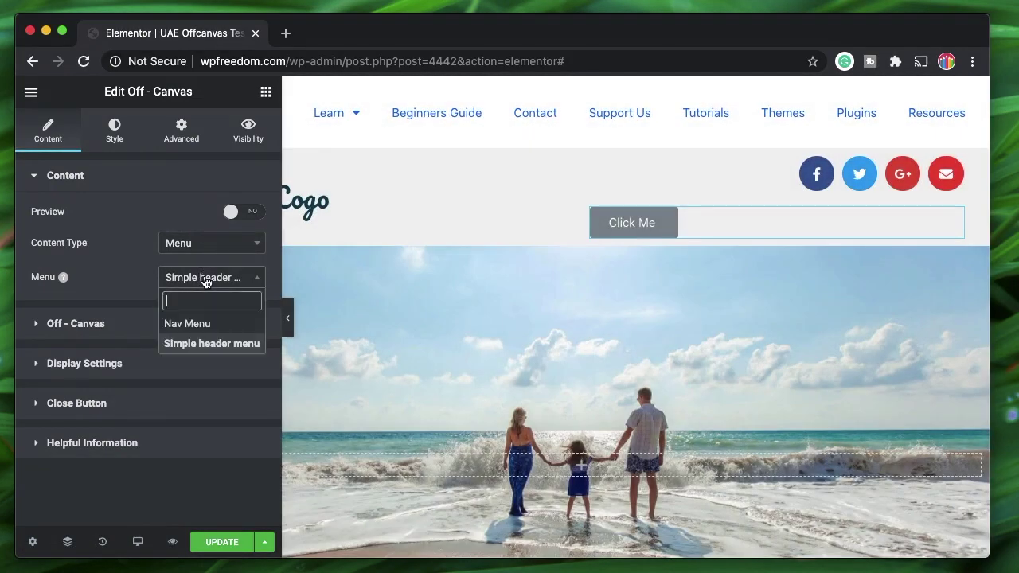
pyautogui.click(183, 324)
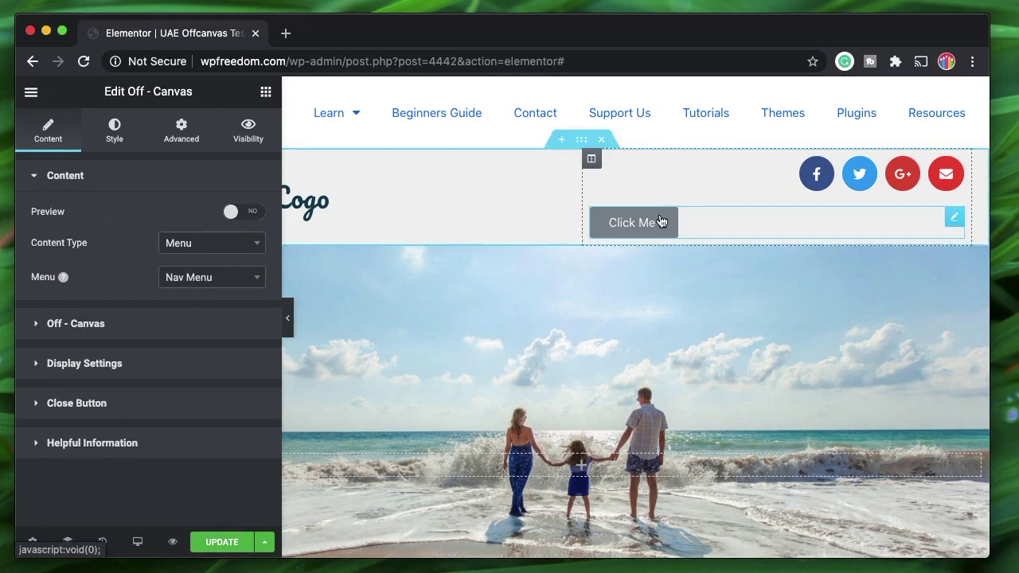
# - Set the off-canvas widget's Display On option to Icon and preview the panel from the home icon
pyautogui.click(109, 364)
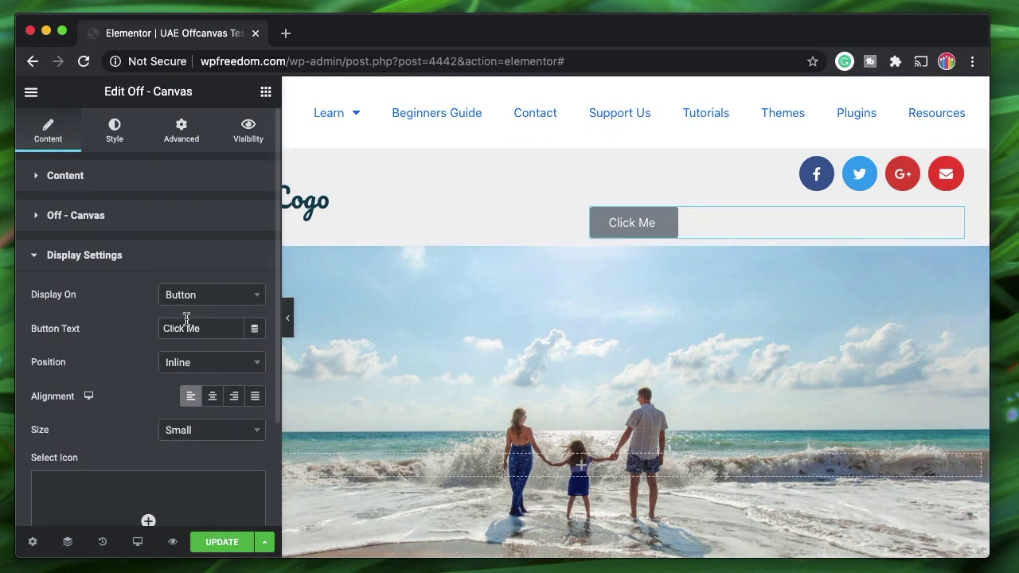
pyautogui.click(216, 296)
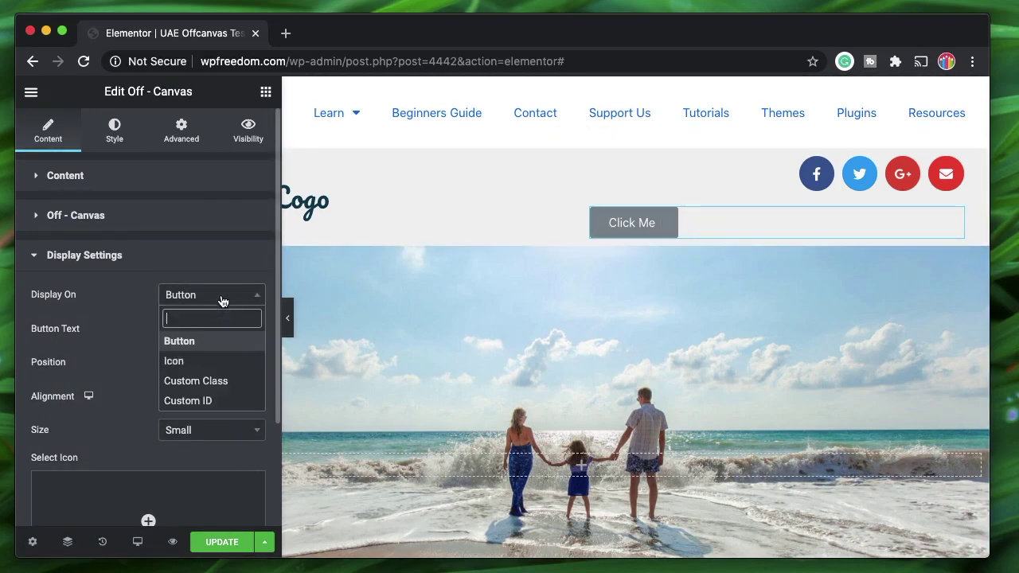
pyautogui.click(179, 364)
pyautogui.click(654, 230)
pyautogui.click(399, 95)
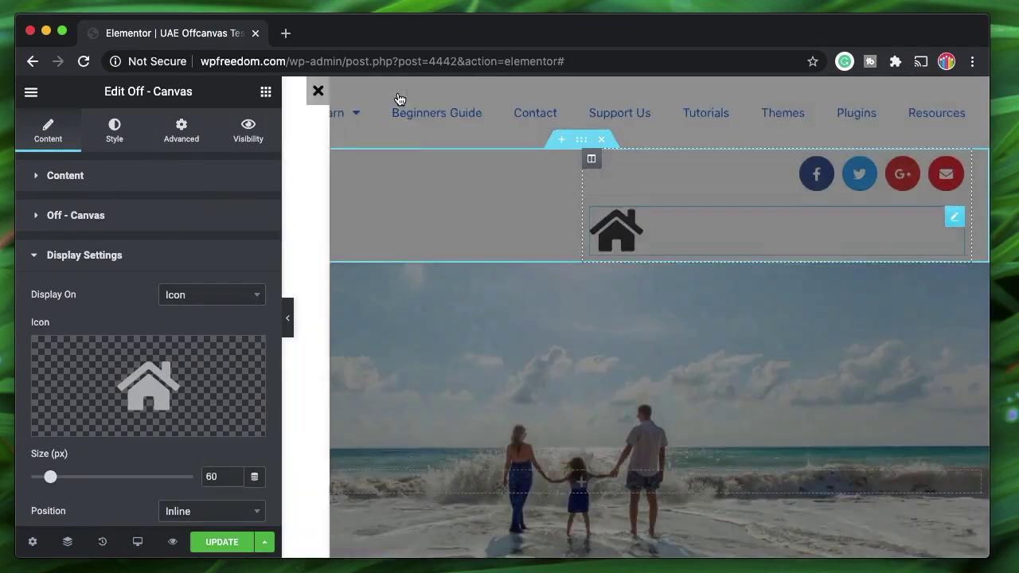
pyautogui.click(220, 295)
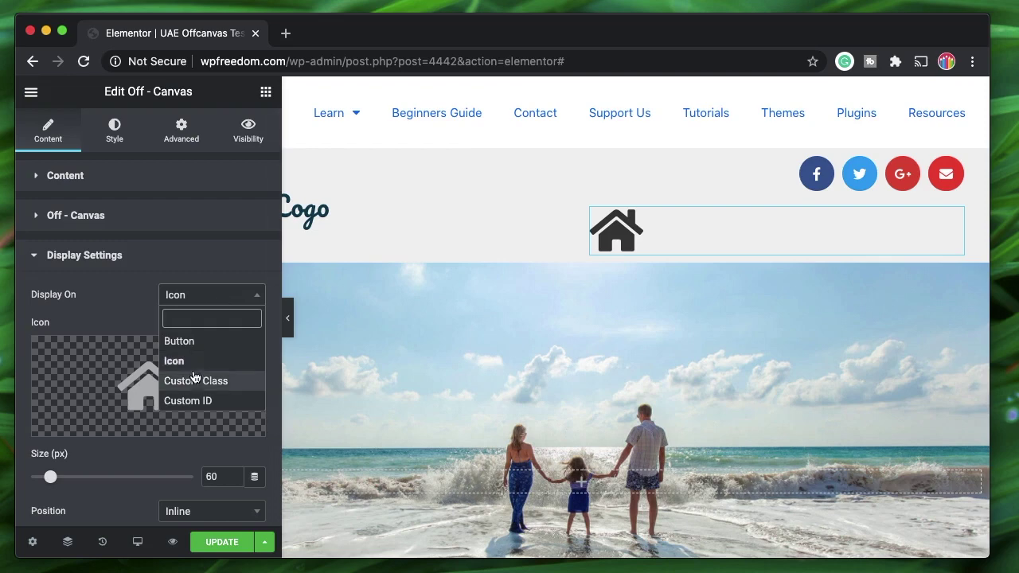
pyautogui.click(200, 262)
pyautogui.hscroll(-3, 600, 281)
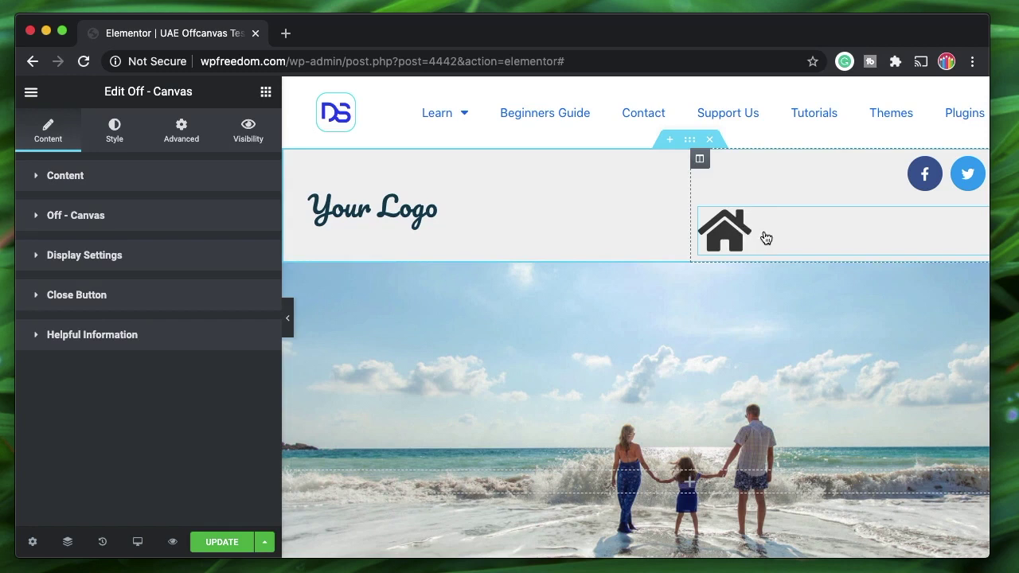
# - Set the off-canvas widget's Display On option to Custom Class and enter my-offcanvas as the class
pyautogui.click(142, 258)
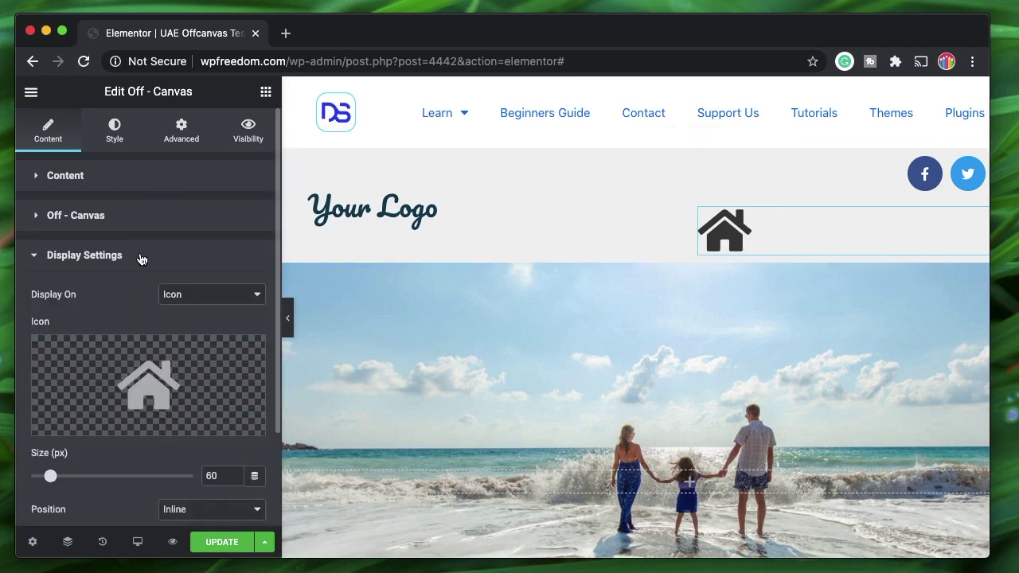
pyautogui.click(196, 303)
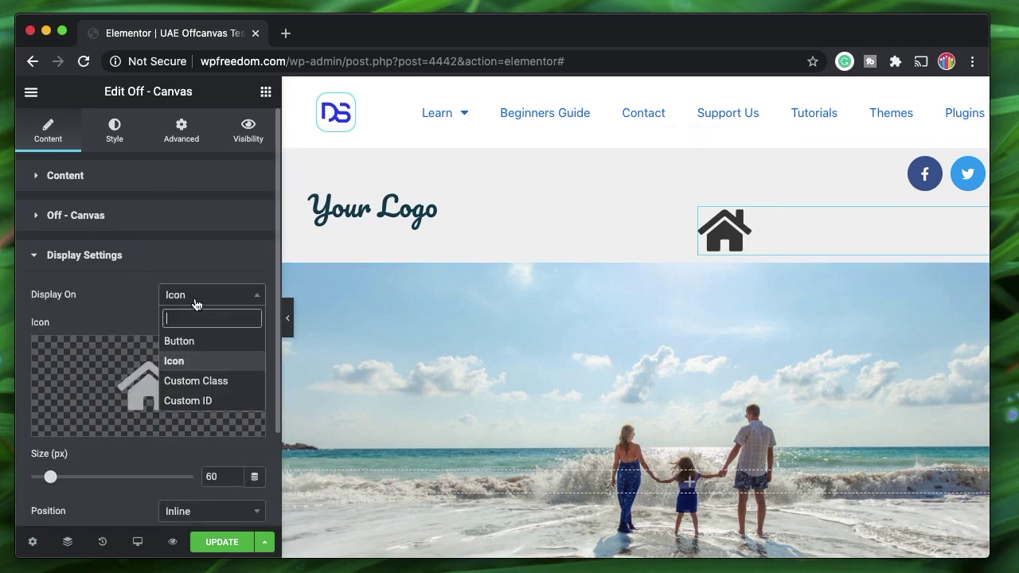
pyautogui.click(186, 380)
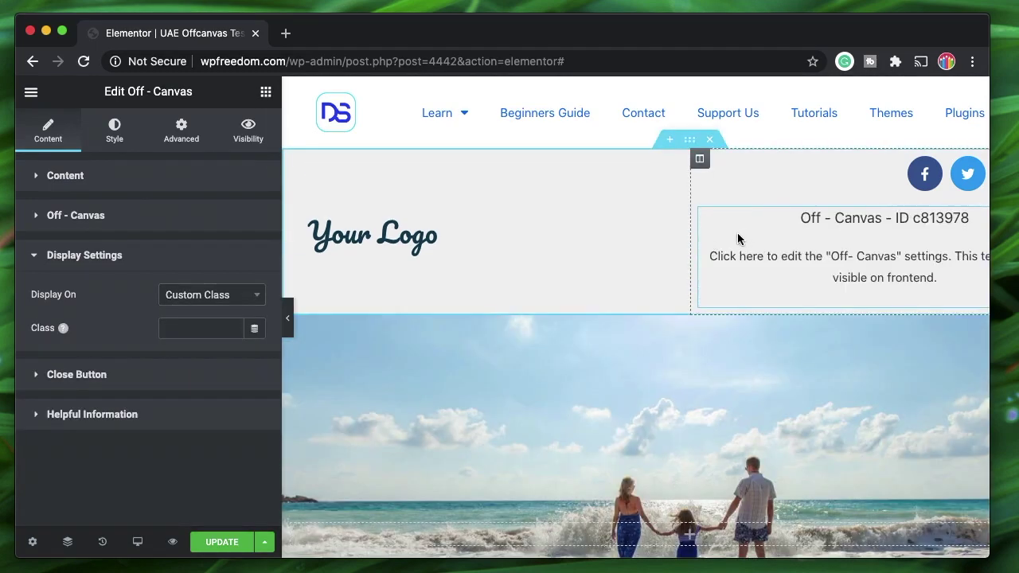
pyautogui.hscroll(3, 796, 263)
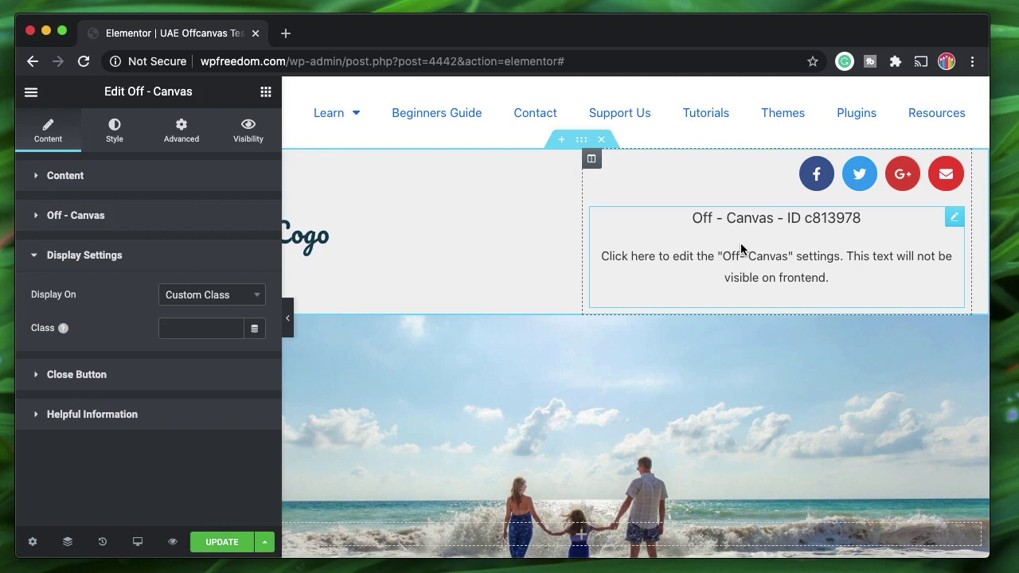
pyautogui.hscroll(-3, 742, 241)
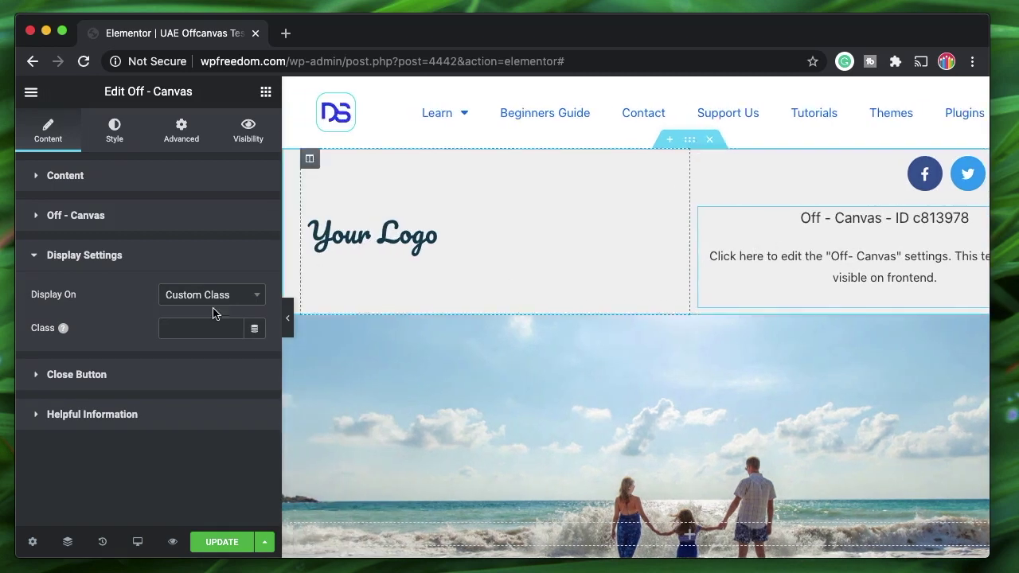
pyautogui.click(186, 329)
pyautogui.write('my')
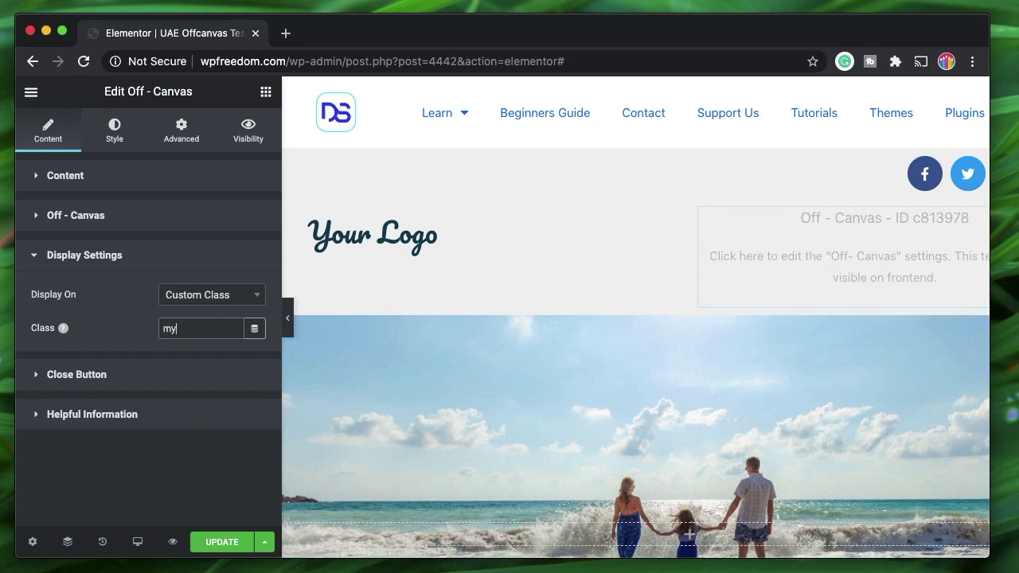
pyautogui.write('-offcanvas')
pyautogui.tripleClick(191, 331)
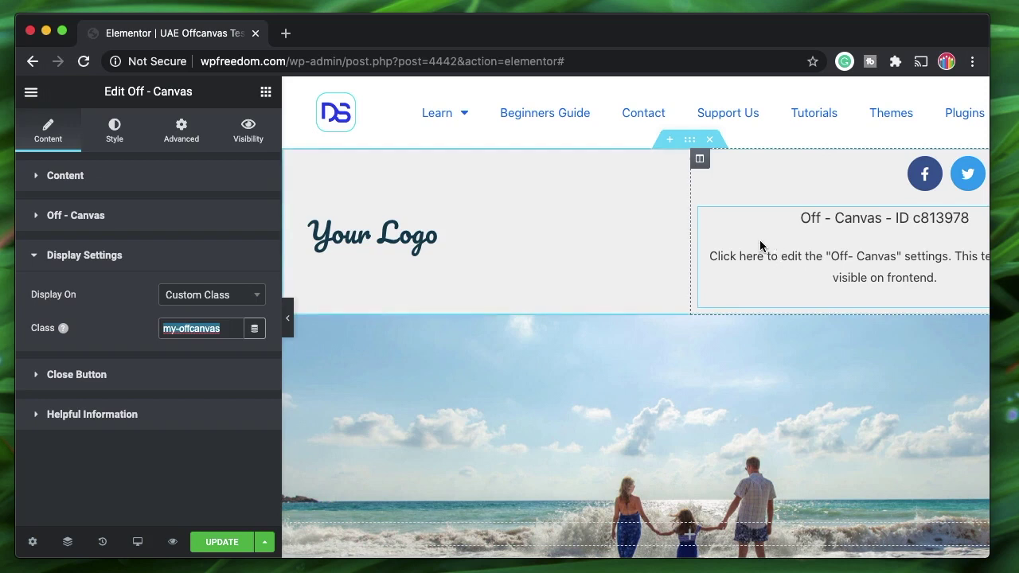
# - Review the off-canvas widget's content type and menu selection
pyautogui.click(132, 263)
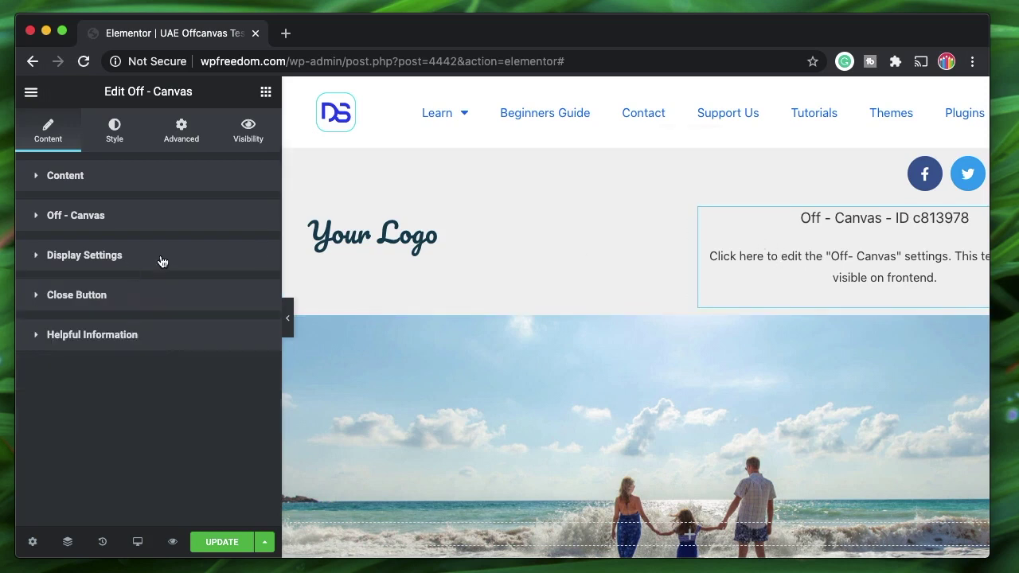
pyautogui.scroll(-1, 470, 362)
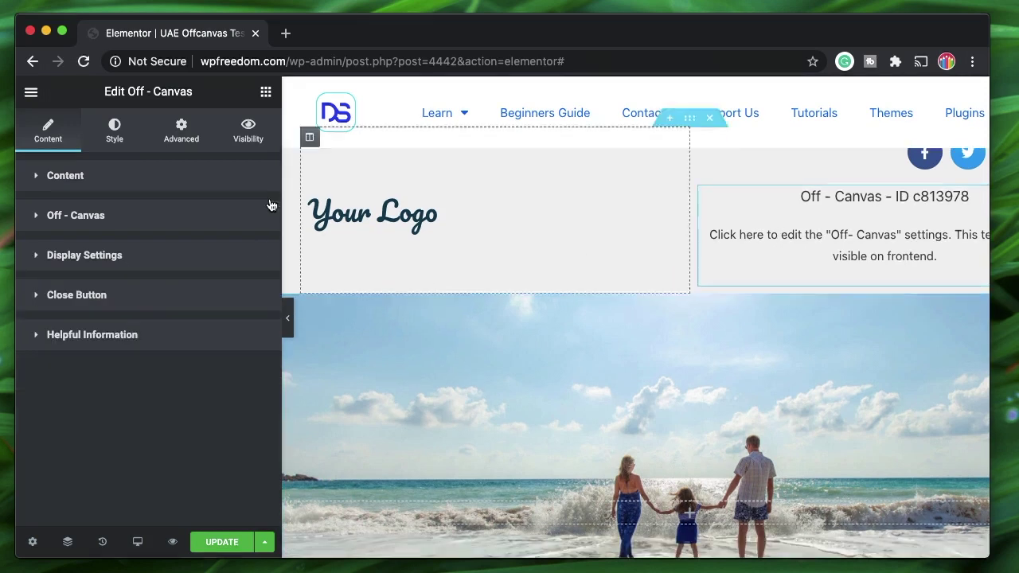
pyautogui.click(134, 182)
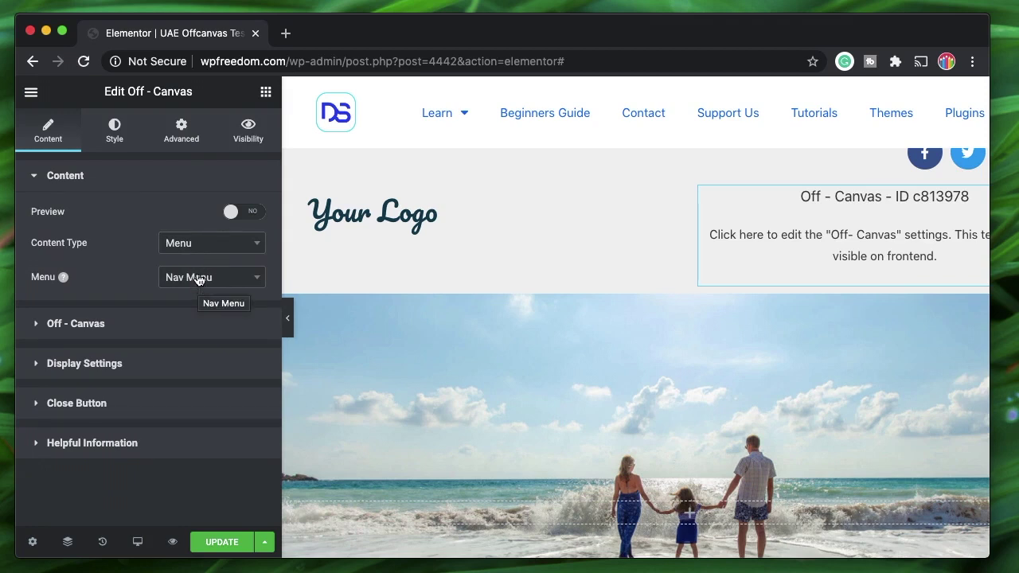
pyautogui.click(156, 177)
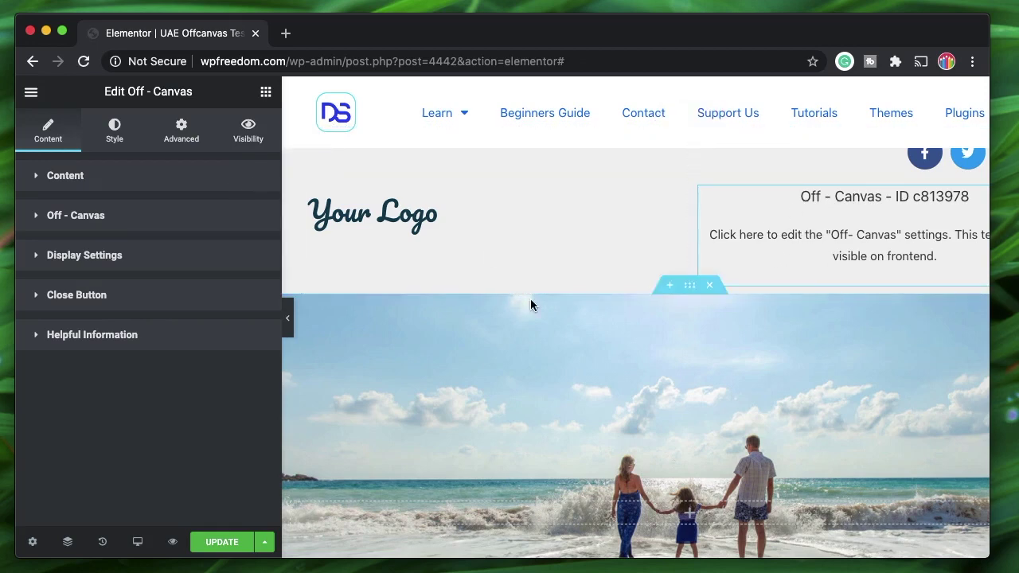
# - Check the CSS class assigned to the Read More button below the Enjoy Some You-Time heading
pyautogui.scroll(-5, 530, 303)
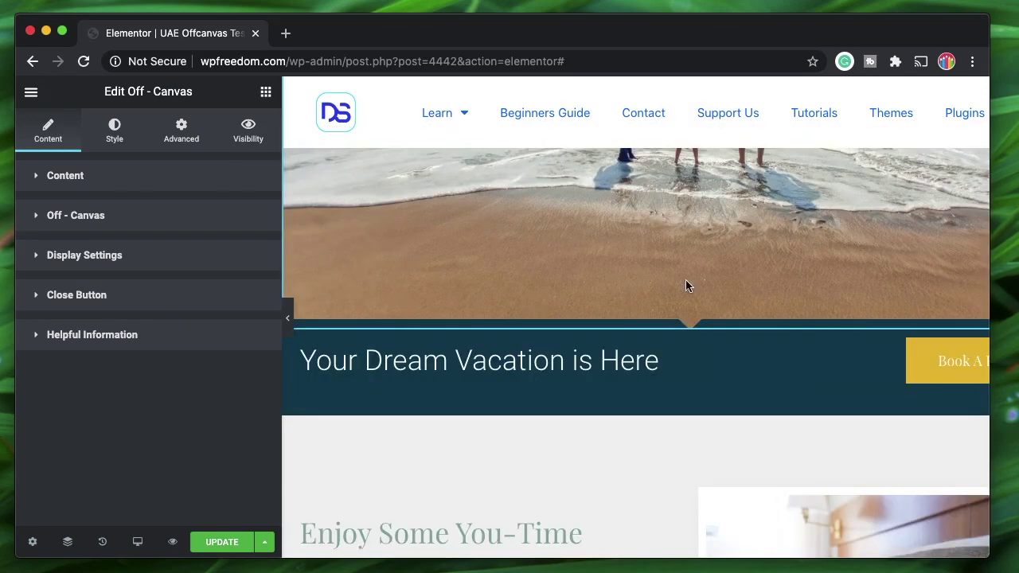
pyautogui.scroll(-3, 682, 319)
pyautogui.scroll(-2, 471, 438)
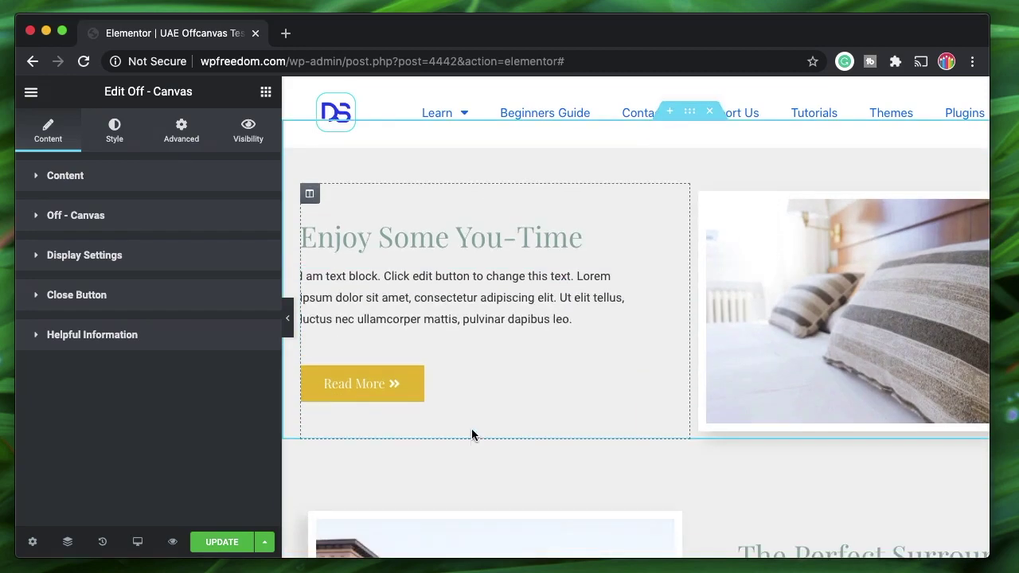
pyautogui.click(458, 385)
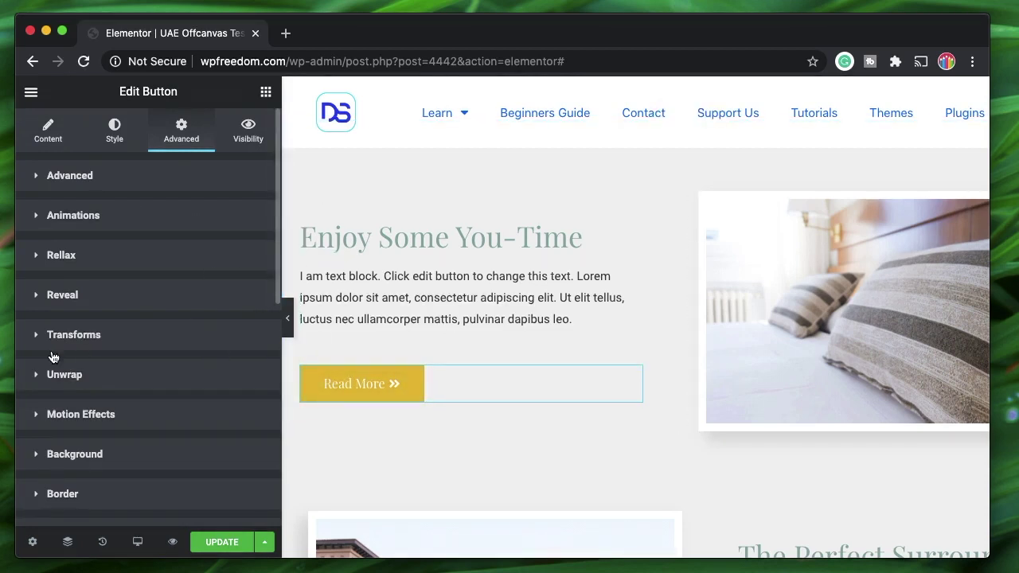
pyautogui.click(57, 188)
pyautogui.tripleClick(207, 443)
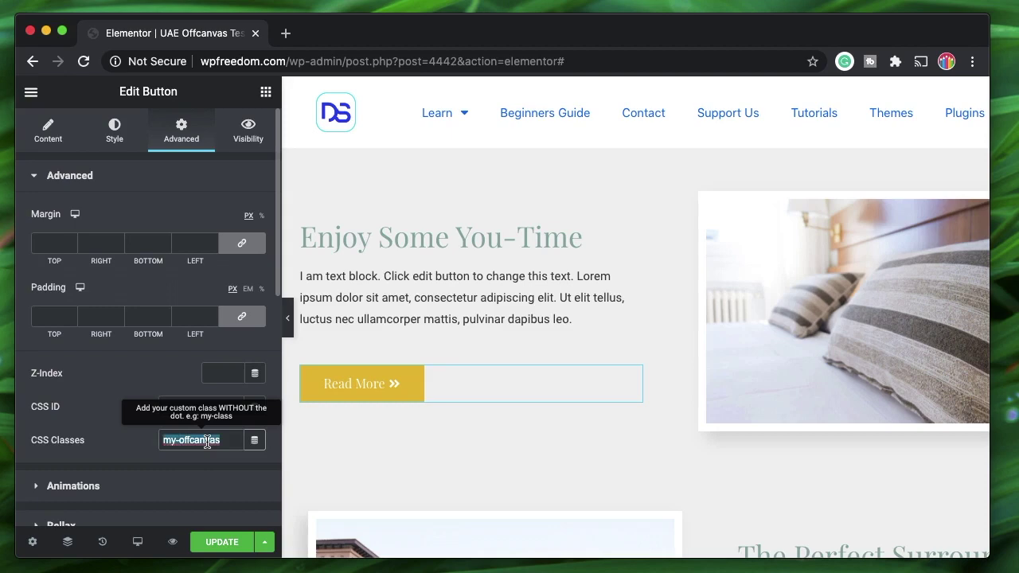
pyautogui.press('Right')
# - Compare the off-canvas widget's trigger class in its display settings with the Read More button's CSS class
pyautogui.scroll(5, 796, 362)
pyautogui.scroll(10, 827, 298)
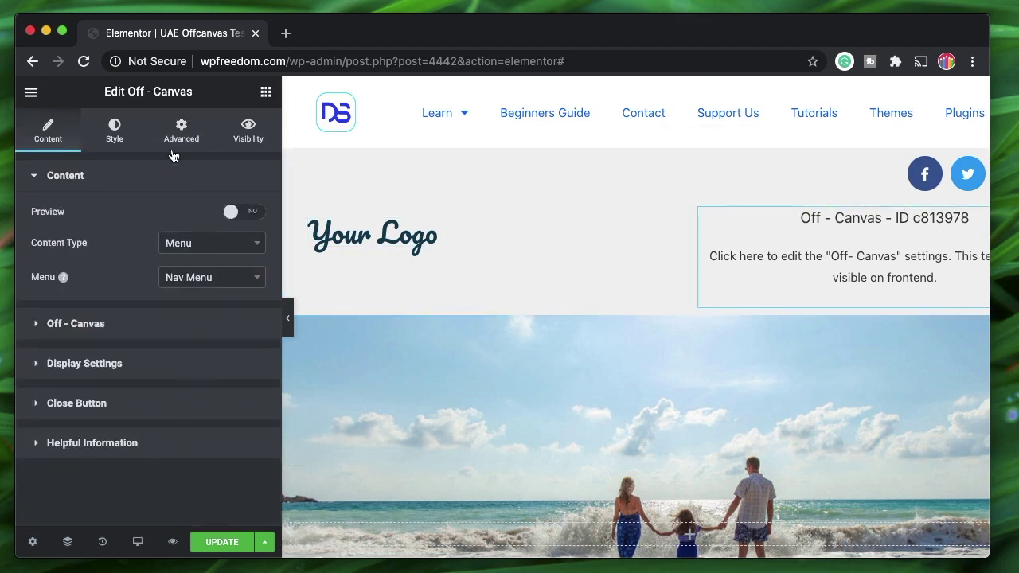
pyautogui.click(115, 364)
pyautogui.doubleClick(198, 328)
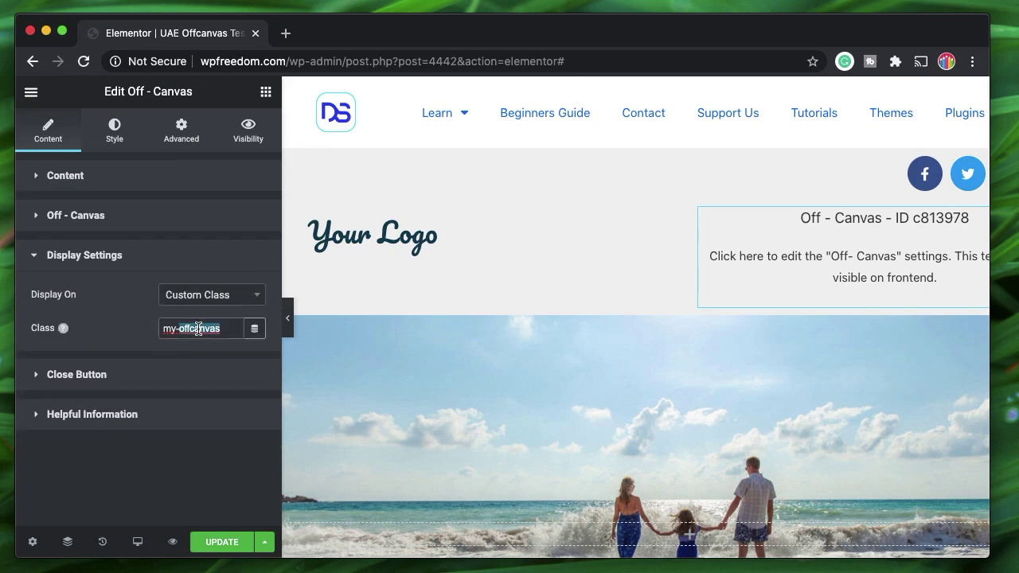
pyautogui.scroll(-10, 672, 350)
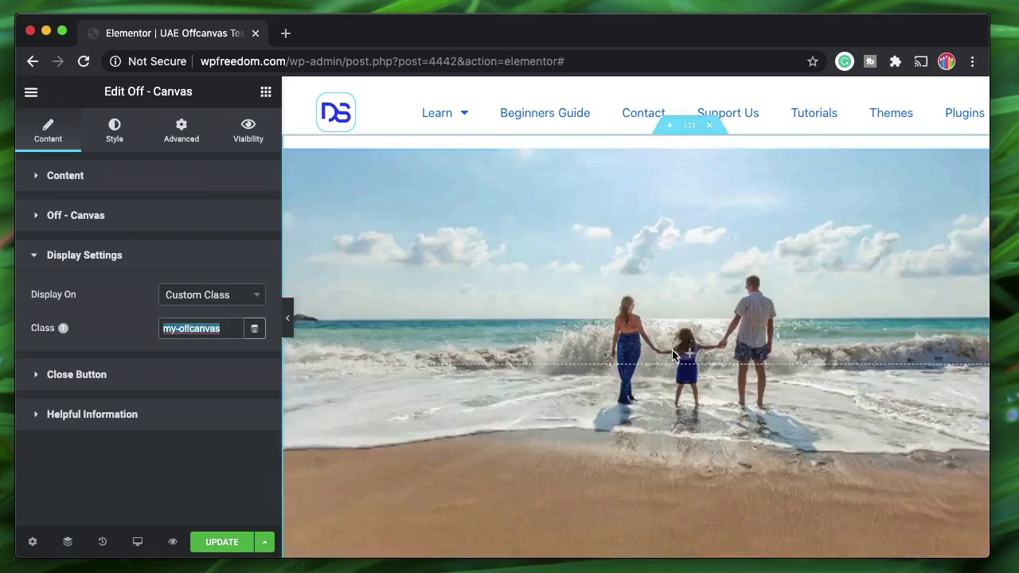
pyautogui.click(445, 382)
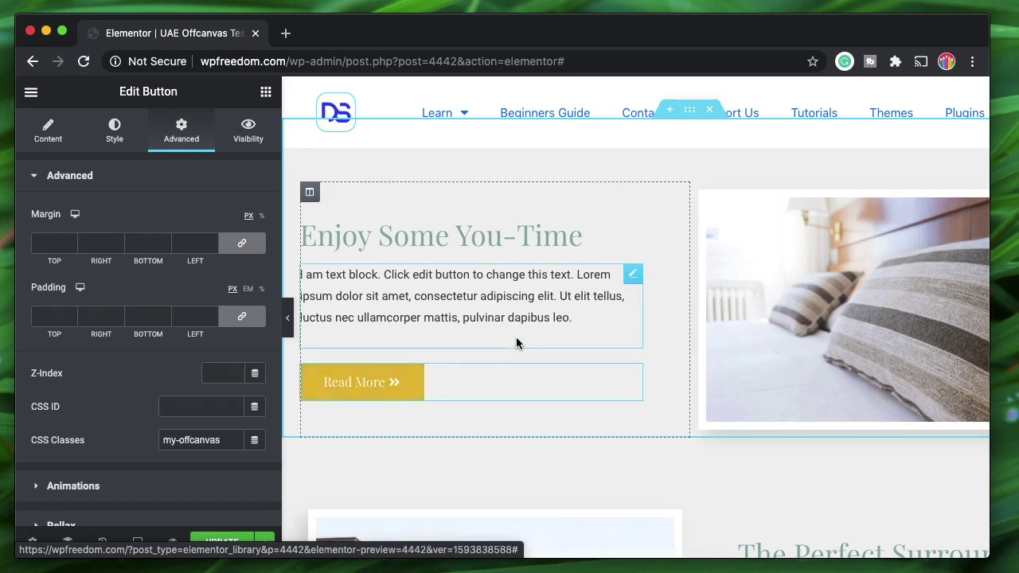
pyautogui.scroll(6, 517, 339)
pyautogui.scroll(5, 910, 317)
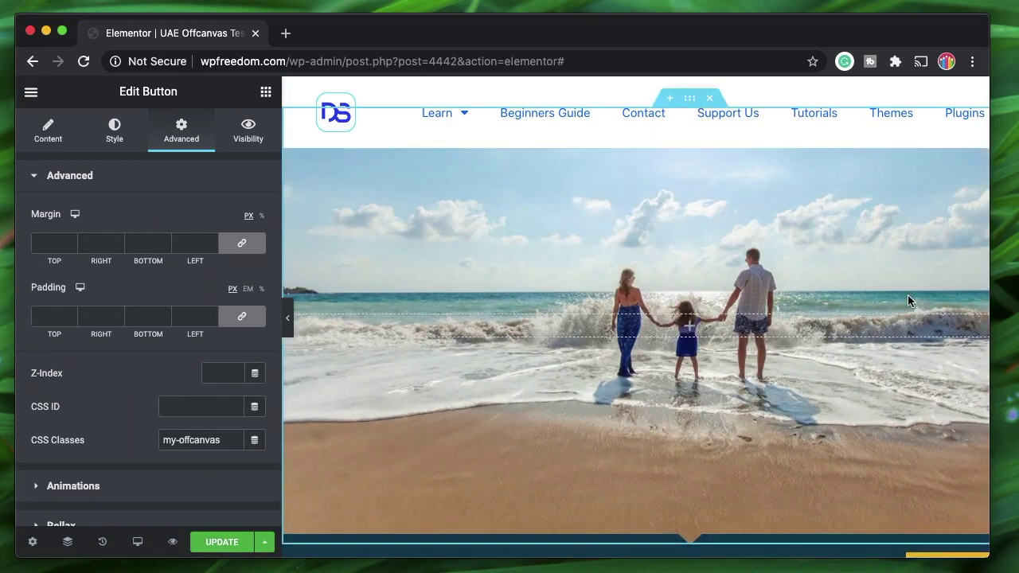
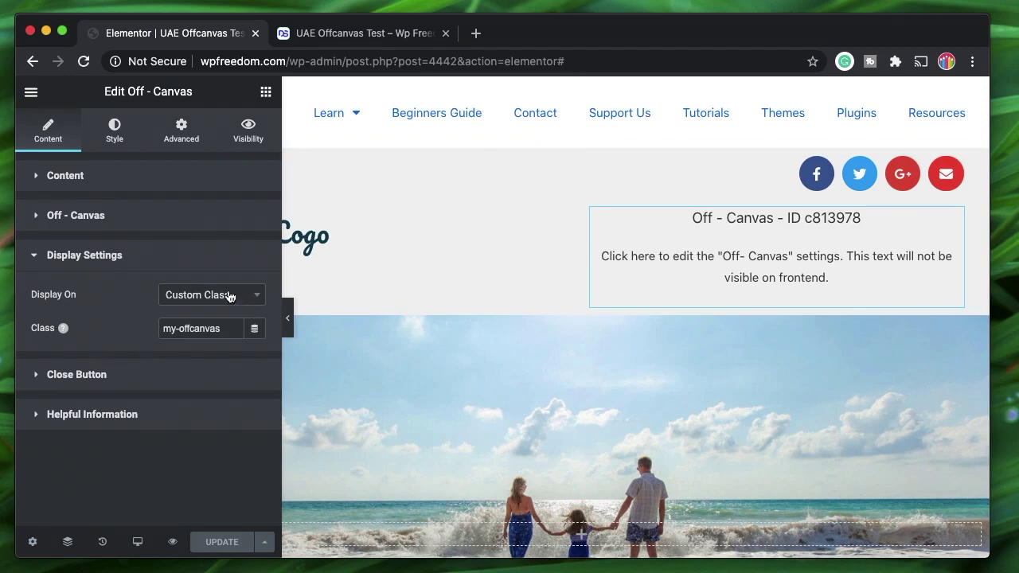
# - Set the off-canvas widget's Display On option to Custom ID and enter my-off as the ID
pyautogui.click(229, 296)
pyautogui.click(207, 401)
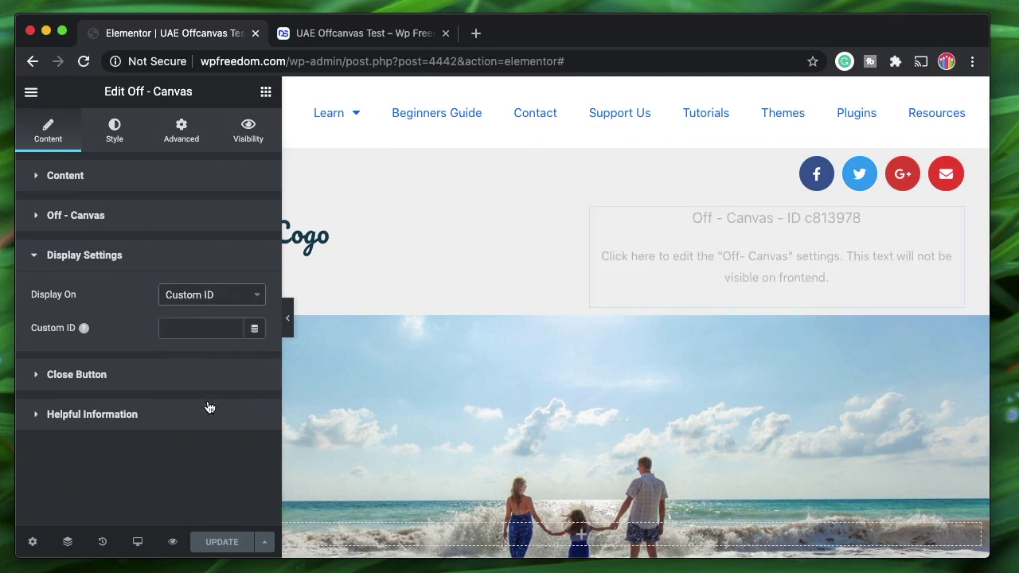
pyautogui.write('m')
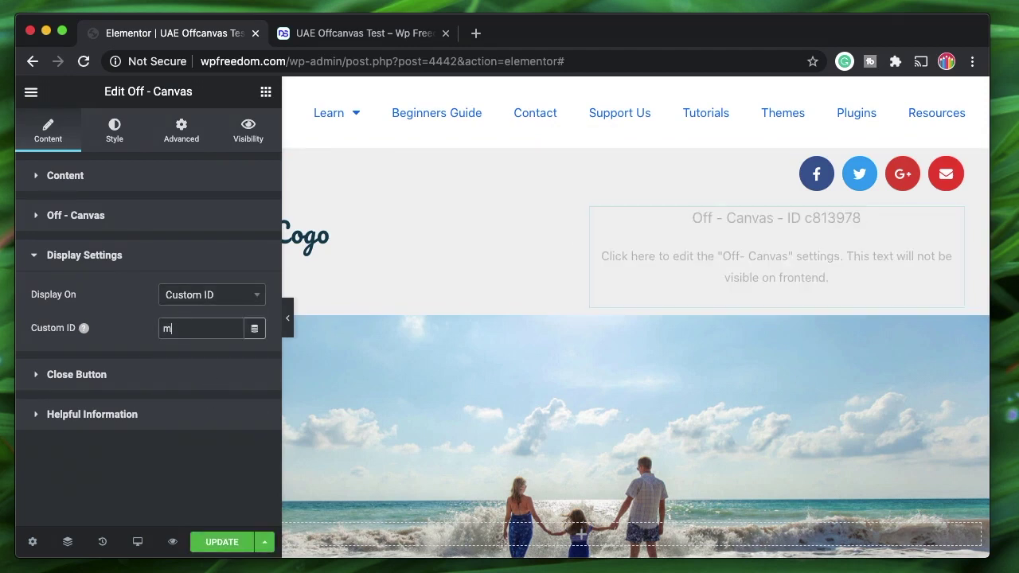
pyautogui.write('y-off')
pyautogui.tripleClick(190, 332)
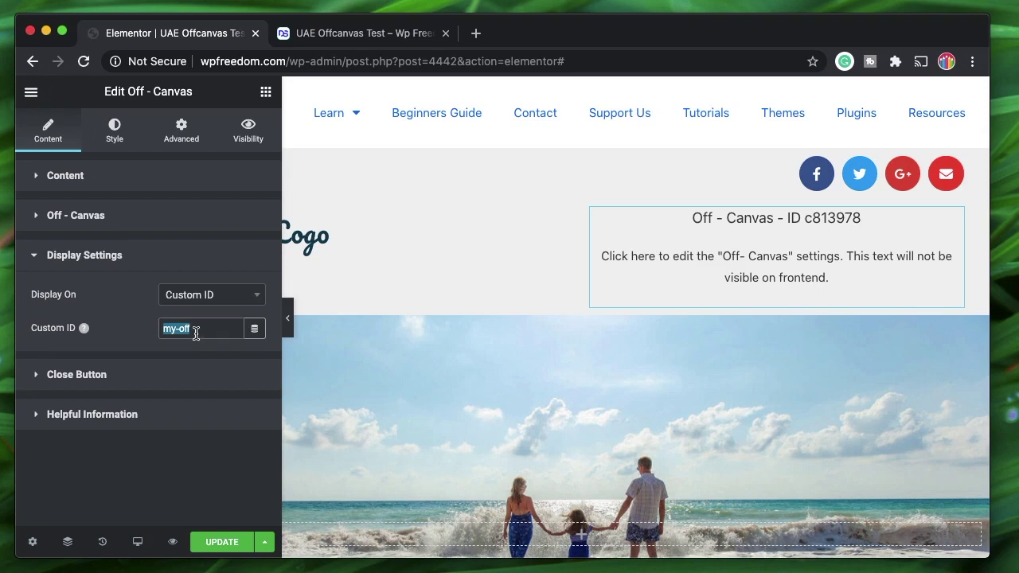
pyautogui.doubleClick(196, 334)
# - Remove the Read More button's CSS class, set its CSS ID to my-off, and update the page
pyautogui.scroll(-5, 568, 266)
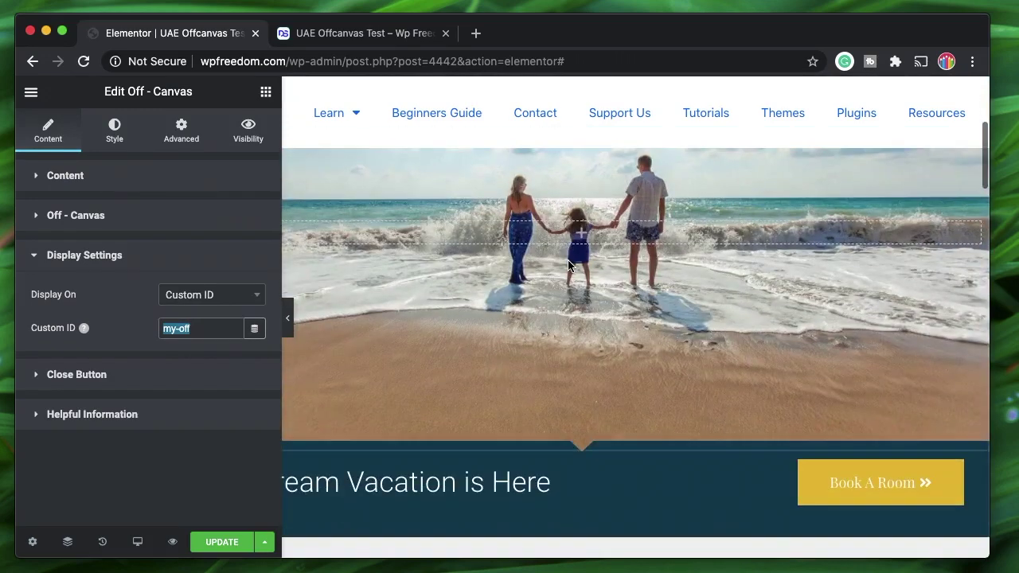
pyautogui.scroll(-5, 567, 259)
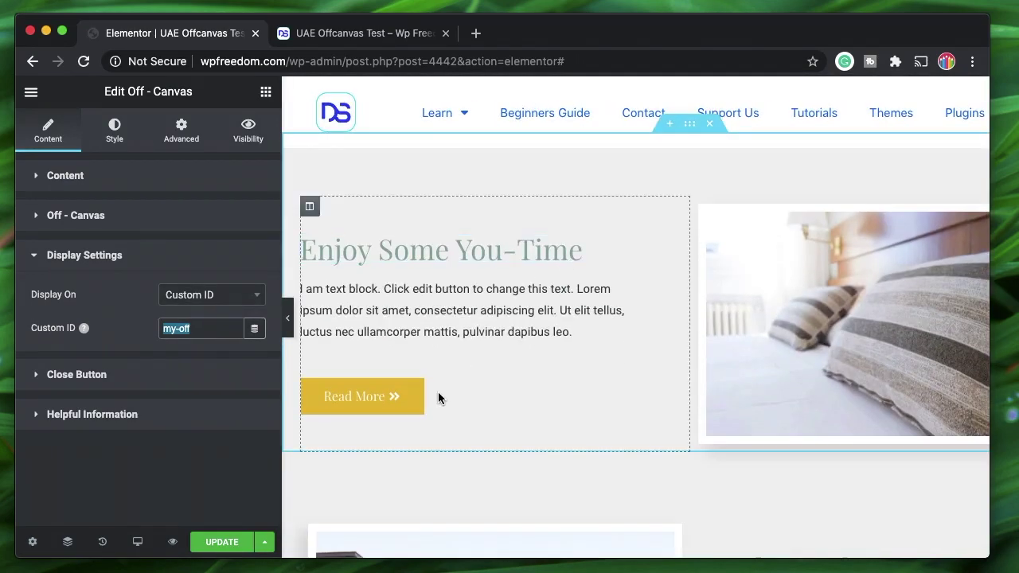
pyautogui.click(452, 407)
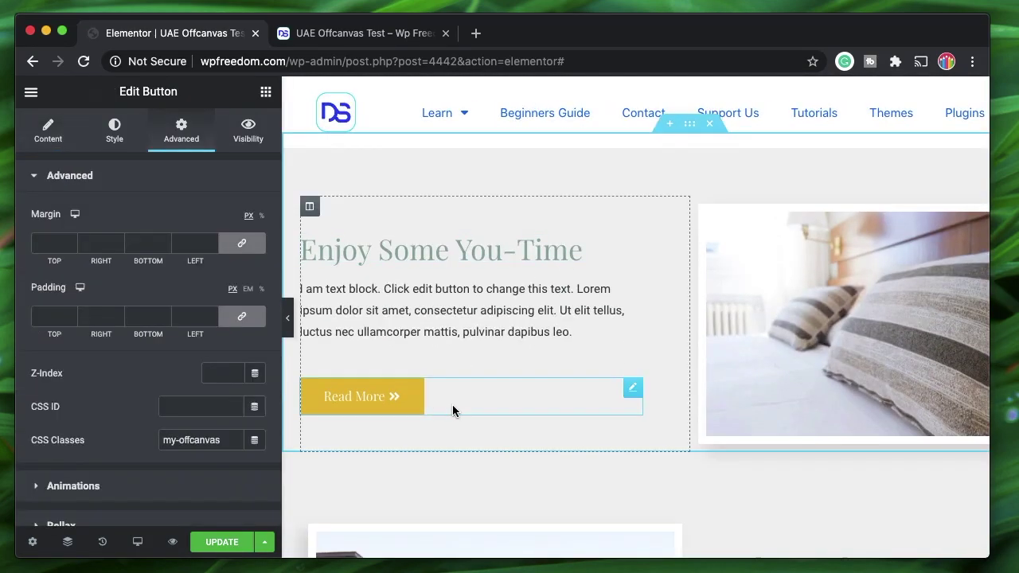
pyautogui.click(193, 446)
pyautogui.doubleClick(193, 448)
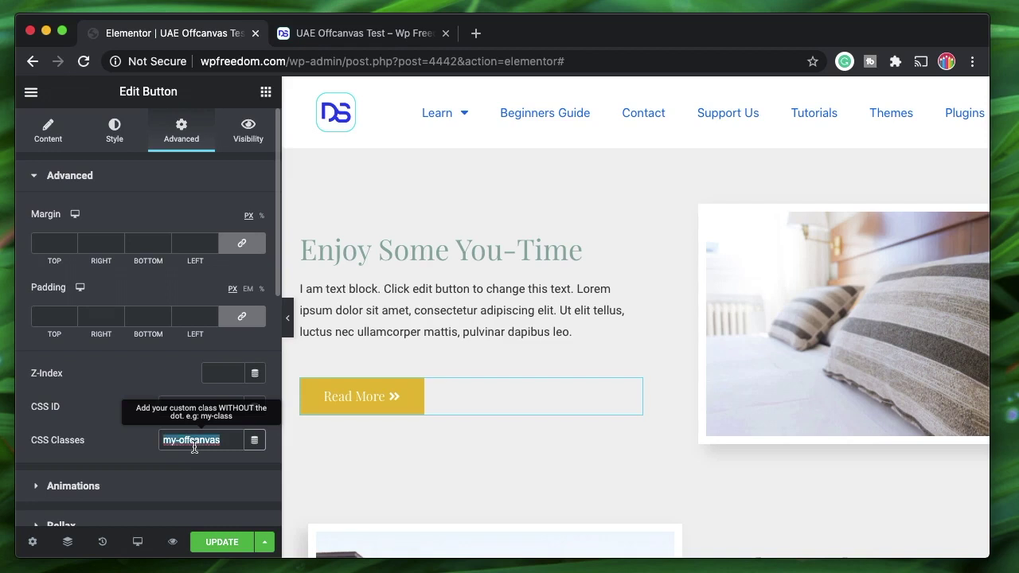
pyautogui.hotkey('ctrl', 'x')
pyautogui.click(185, 408)
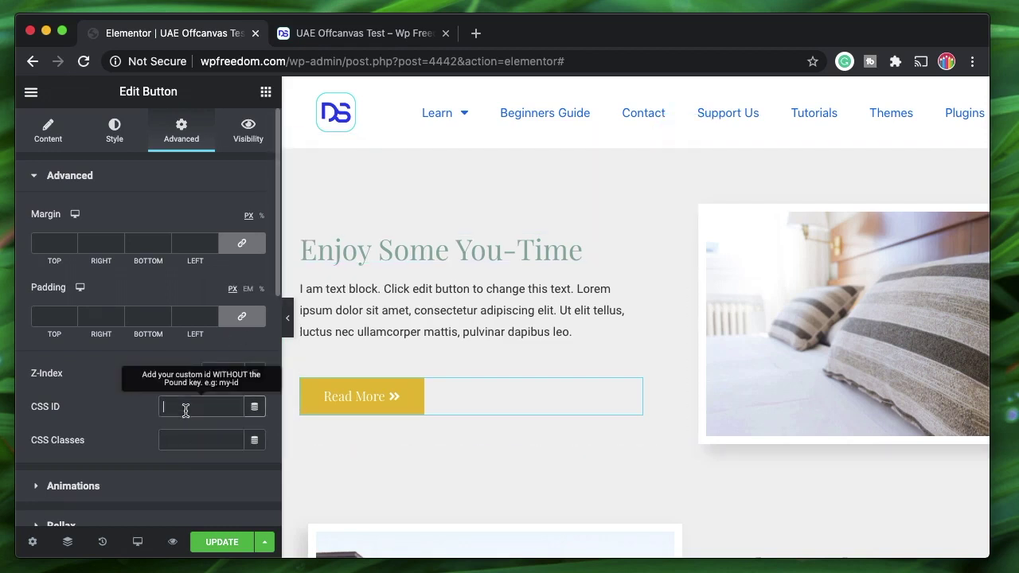
pyautogui.click(215, 544)
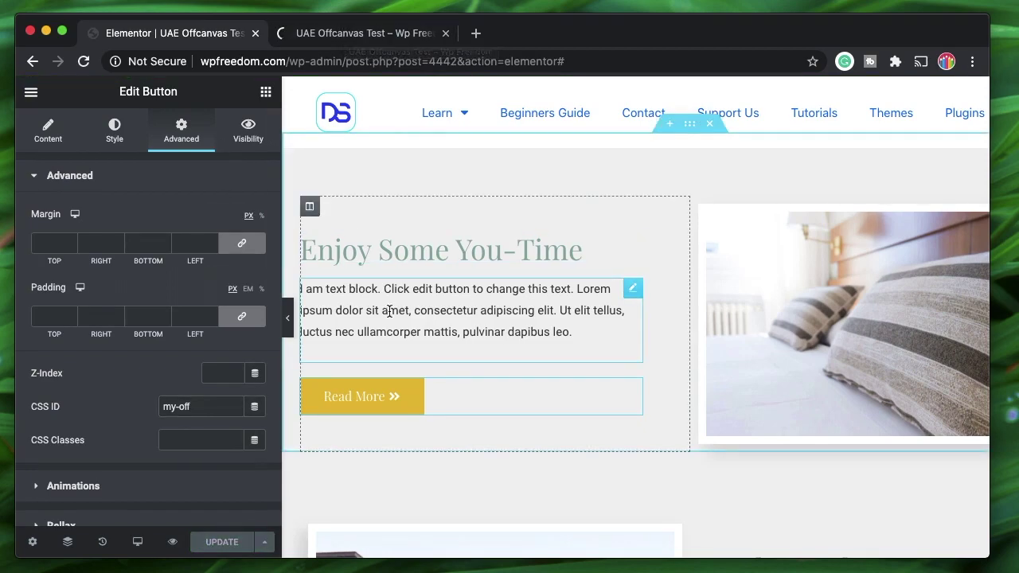
# - Test the Read More button as the off-canvas trigger on the front-end preview page
pyautogui.click(364, 36)
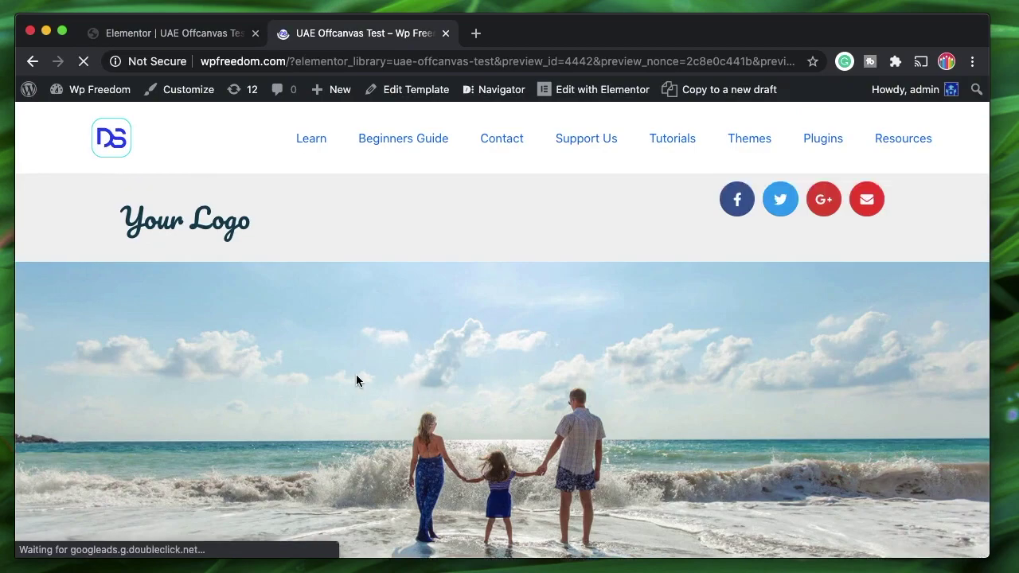
pyautogui.scroll(-10, 358, 379)
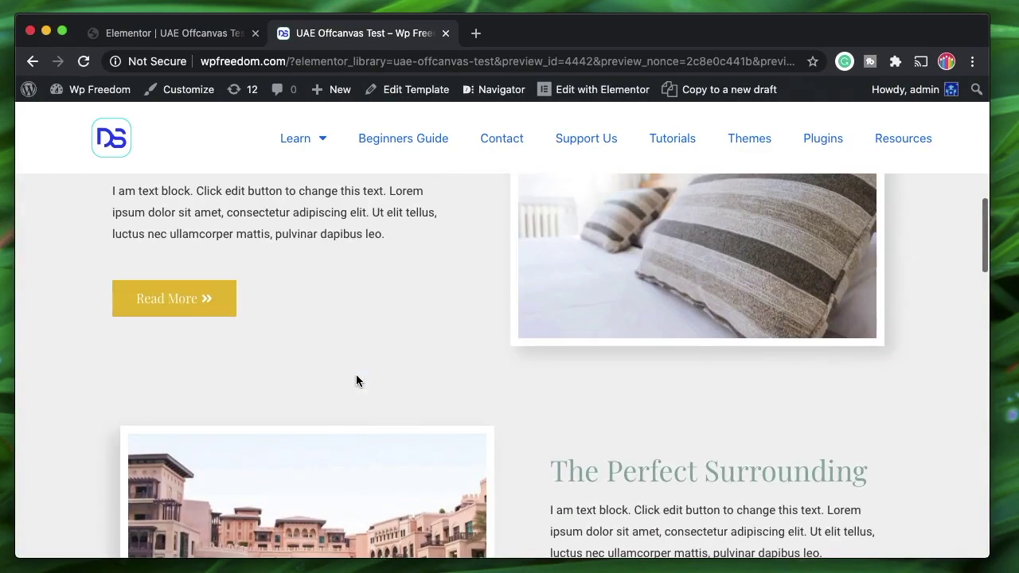
pyautogui.click(182, 303)
pyautogui.click(243, 118)
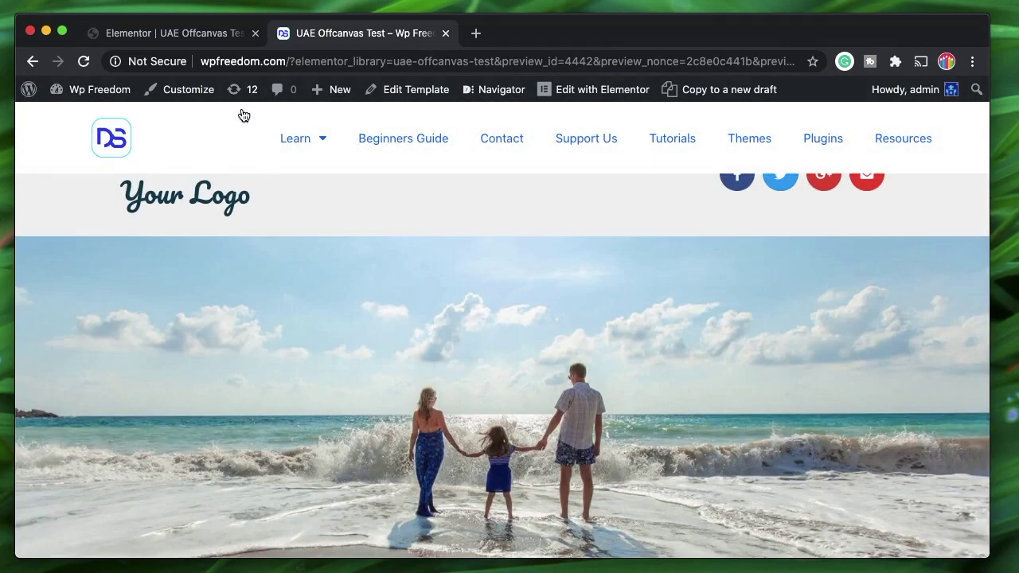
# - Review the Read More button's CSS ID and compare the header's off-canvas placeholder in the editor with the front-end page
pyautogui.click(197, 32)
pyautogui.scroll(10, 791, 297)
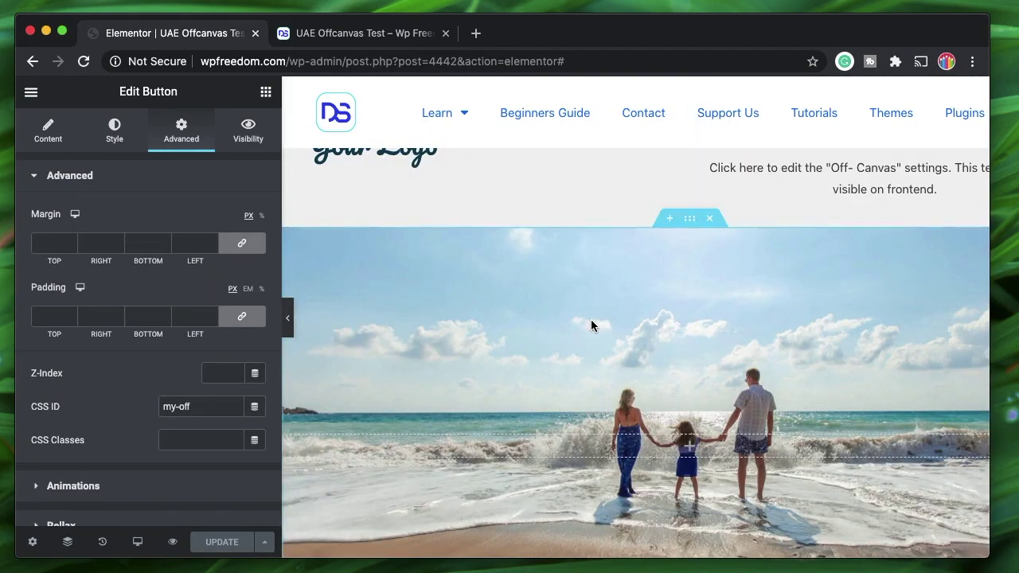
pyautogui.scroll(-2, 590, 320)
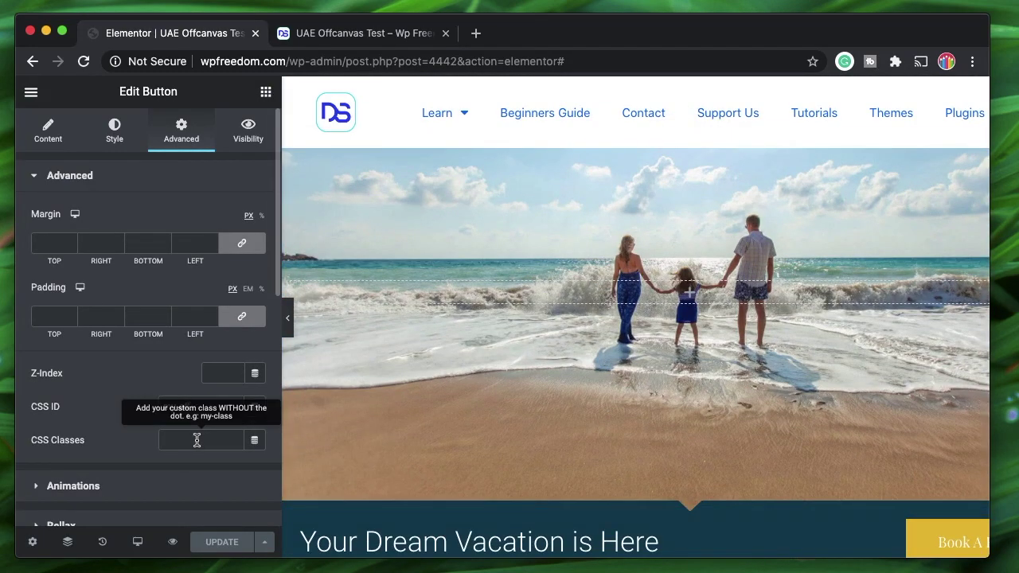
pyautogui.scroll(-5, 540, 417)
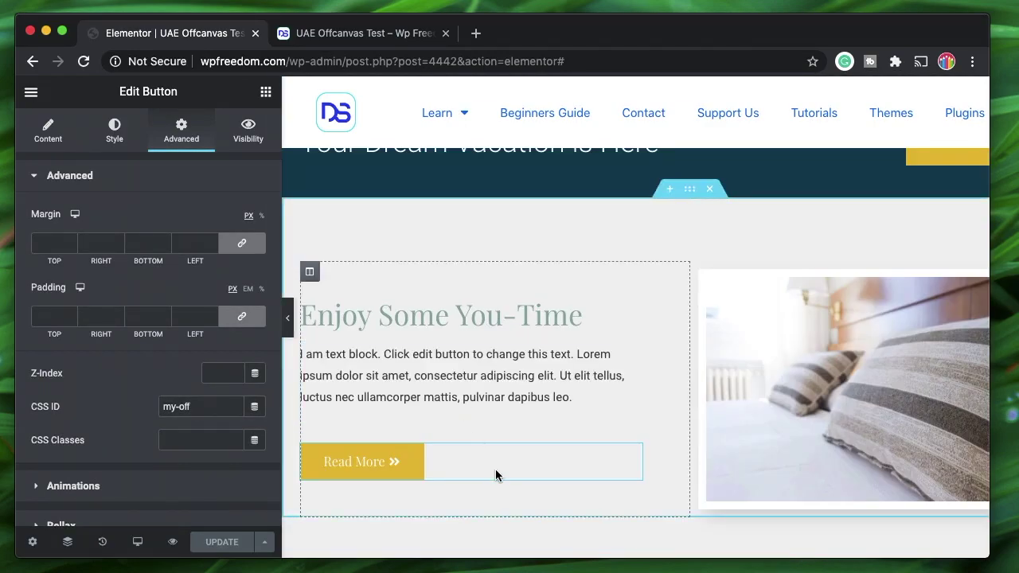
pyautogui.tripleClick(208, 409)
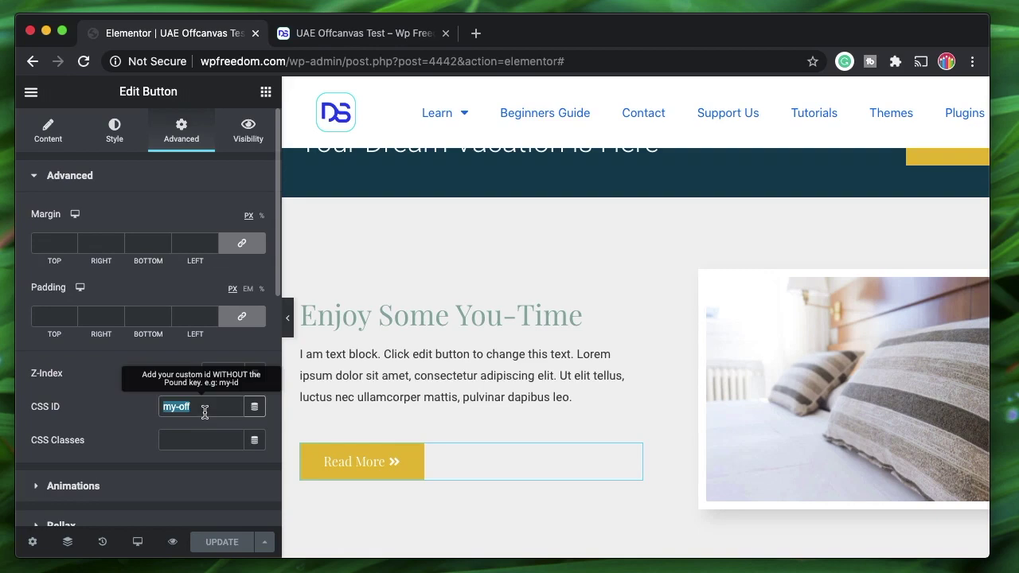
pyautogui.scroll(5, 548, 464)
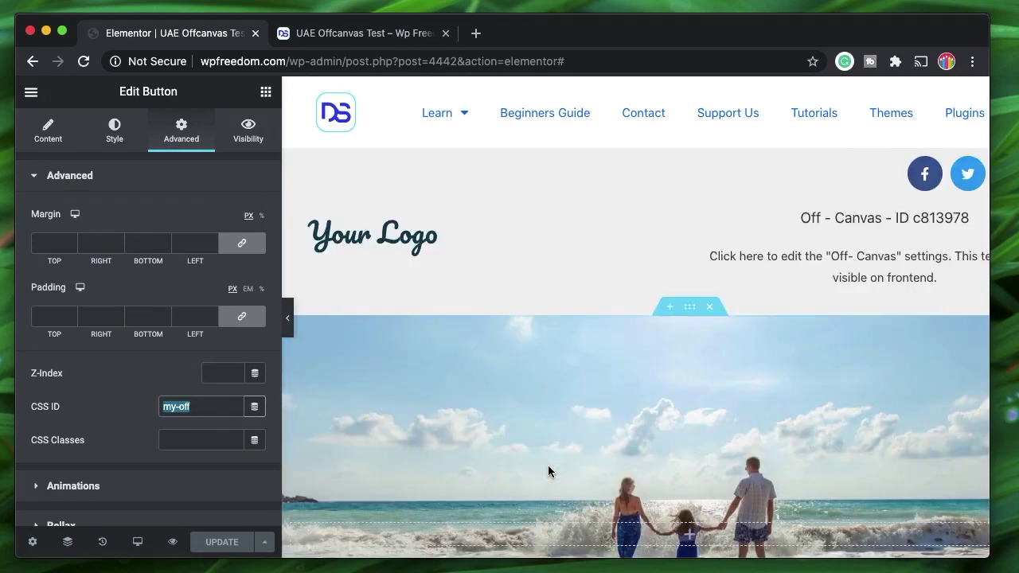
pyautogui.hscroll(3, 831, 255)
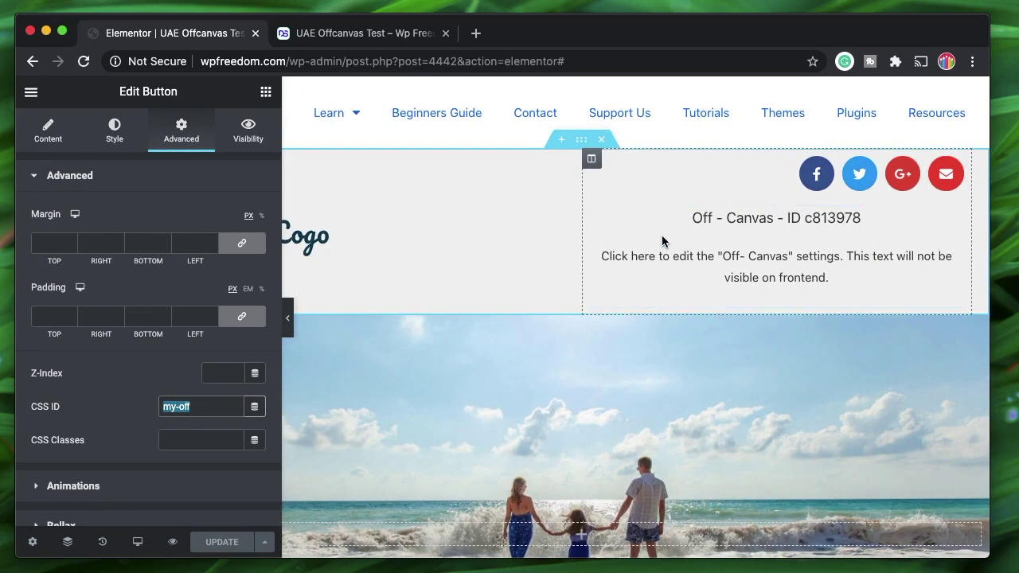
pyautogui.click(349, 37)
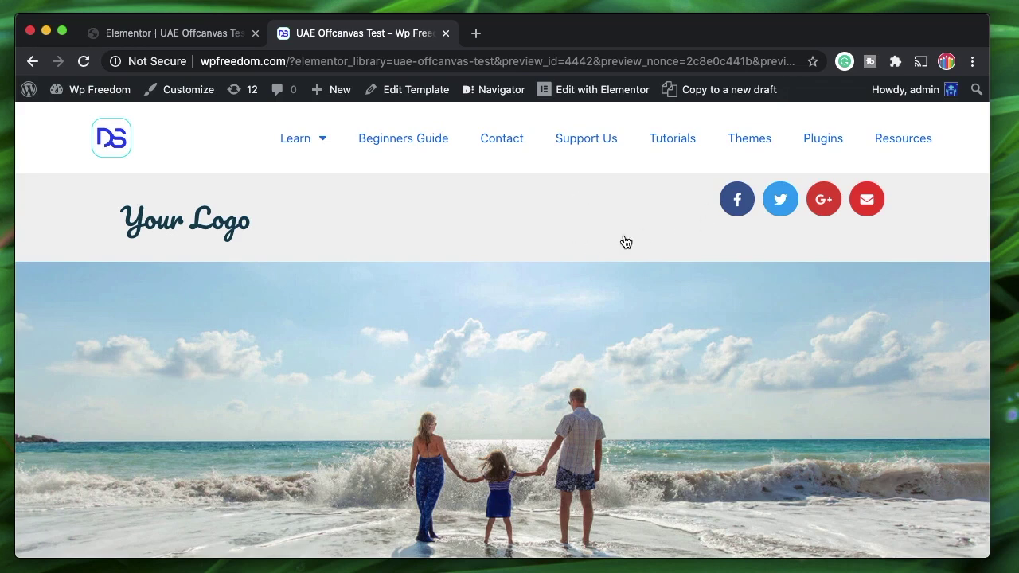
pyautogui.click(182, 33)
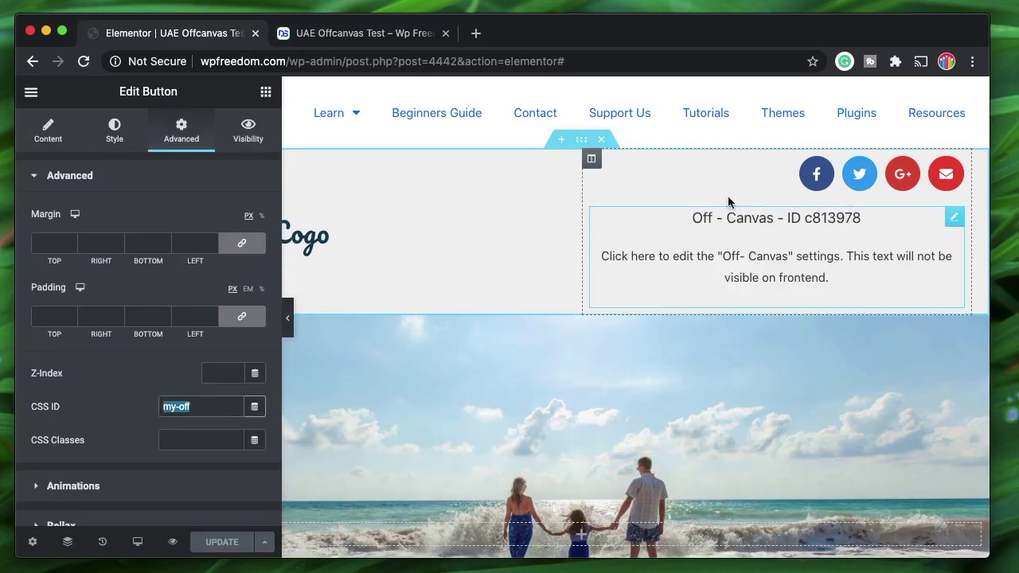
# - Copy the header's off-canvas widget and paste it into the empty area at the end of the page
pyautogui.rightClick(755, 240)
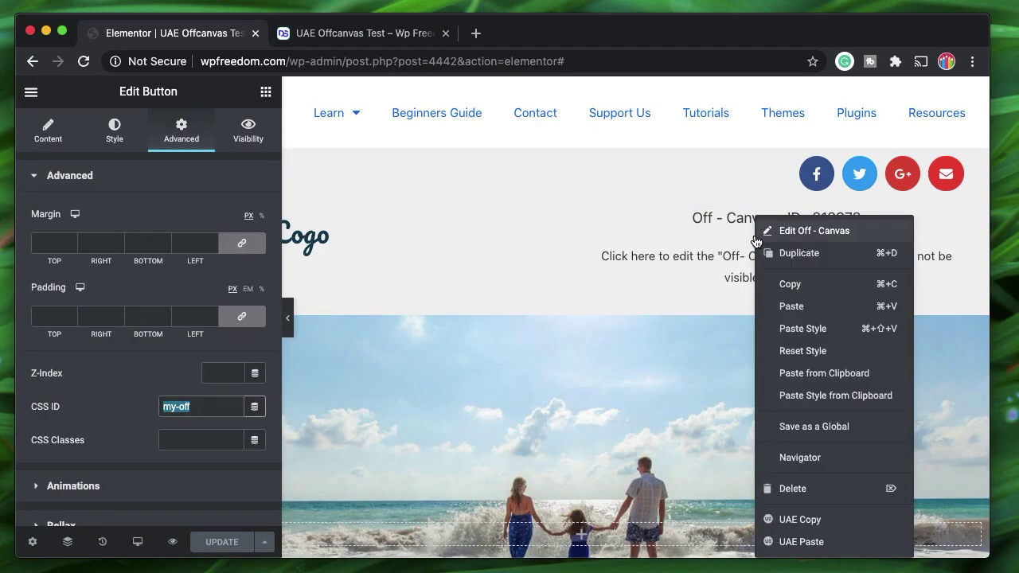
pyautogui.click(774, 284)
pyautogui.scroll(-15, 612, 345)
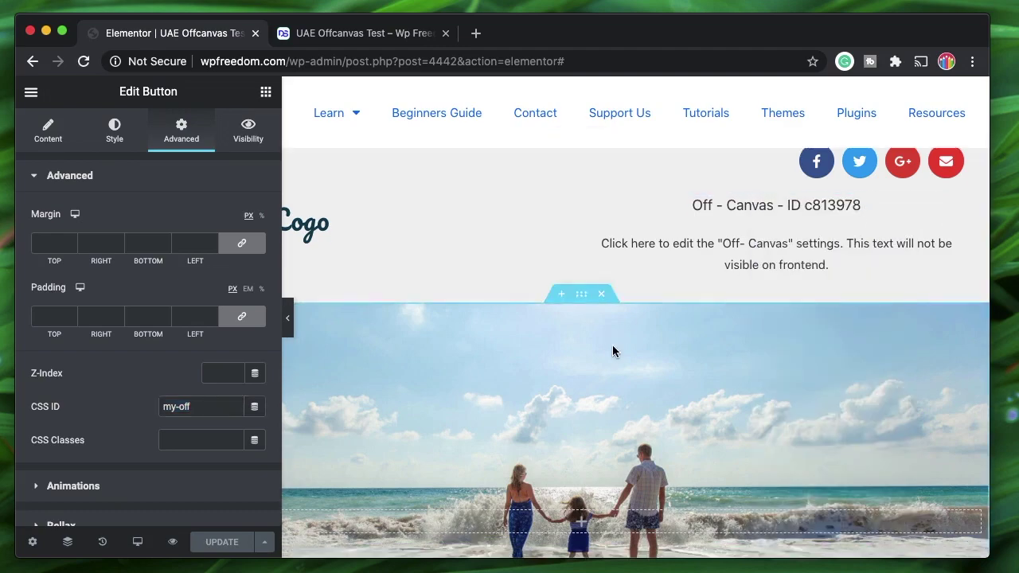
pyautogui.scroll(-4, 612, 348)
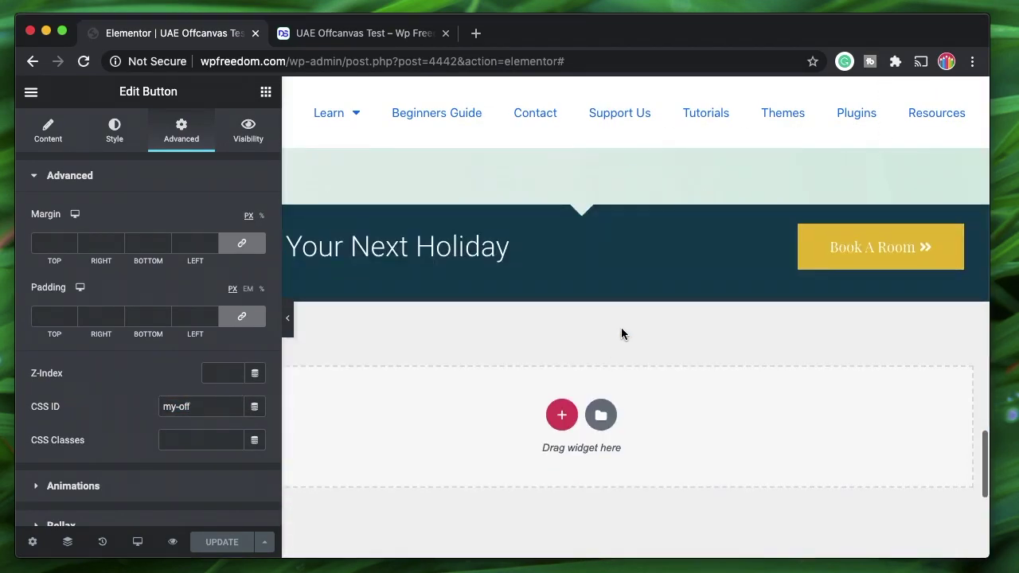
pyautogui.rightClick(474, 391)
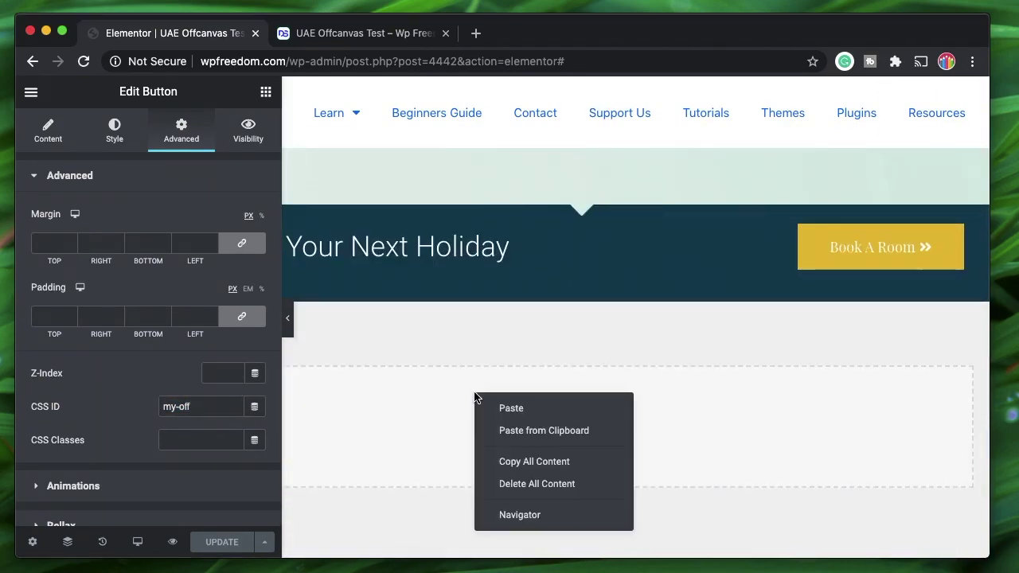
pyautogui.click(495, 407)
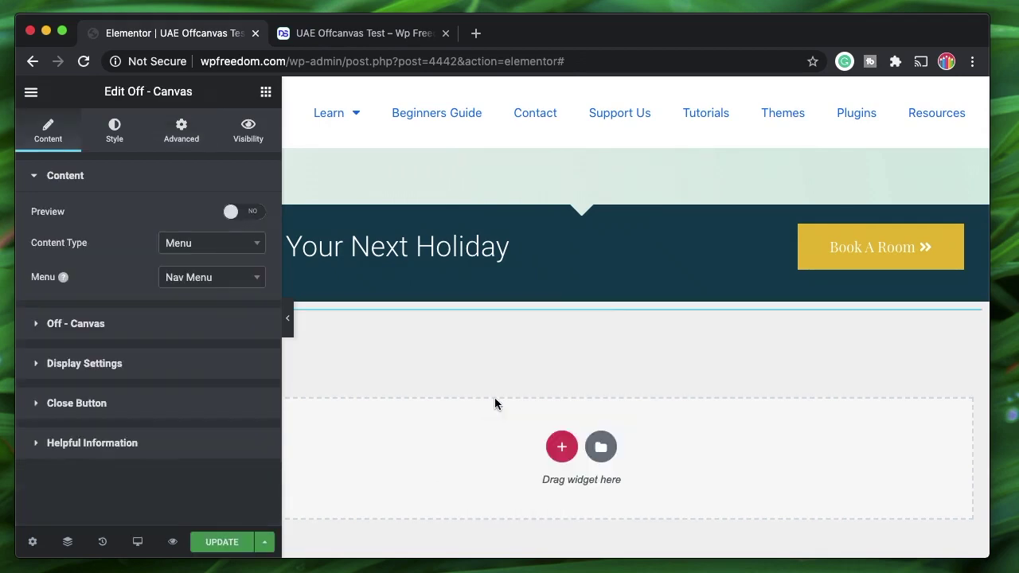
# - Delete the off-canvas widget below the header's social icons and update the page
pyautogui.scroll(20, 578, 343)
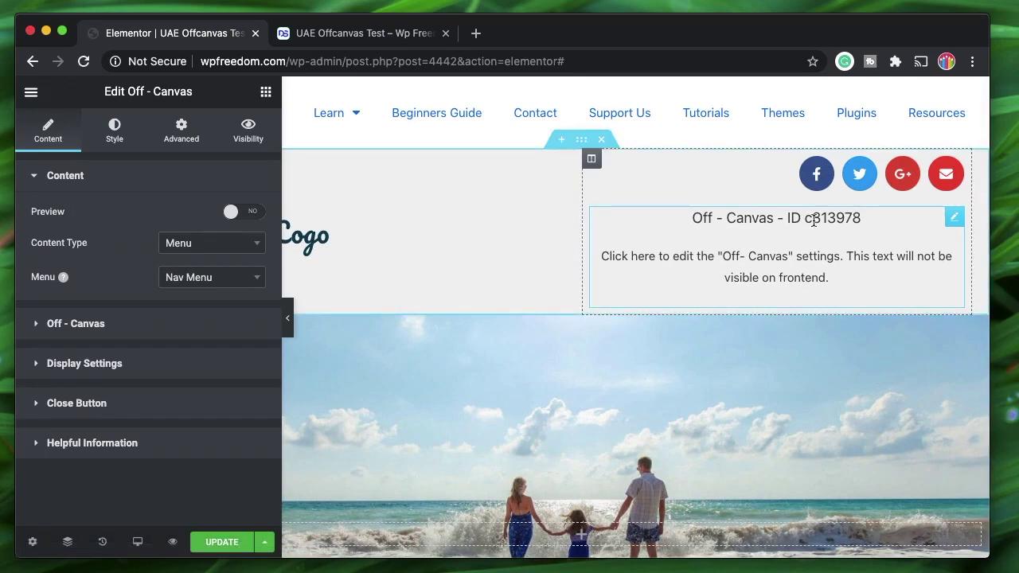
pyautogui.rightClick(955, 218)
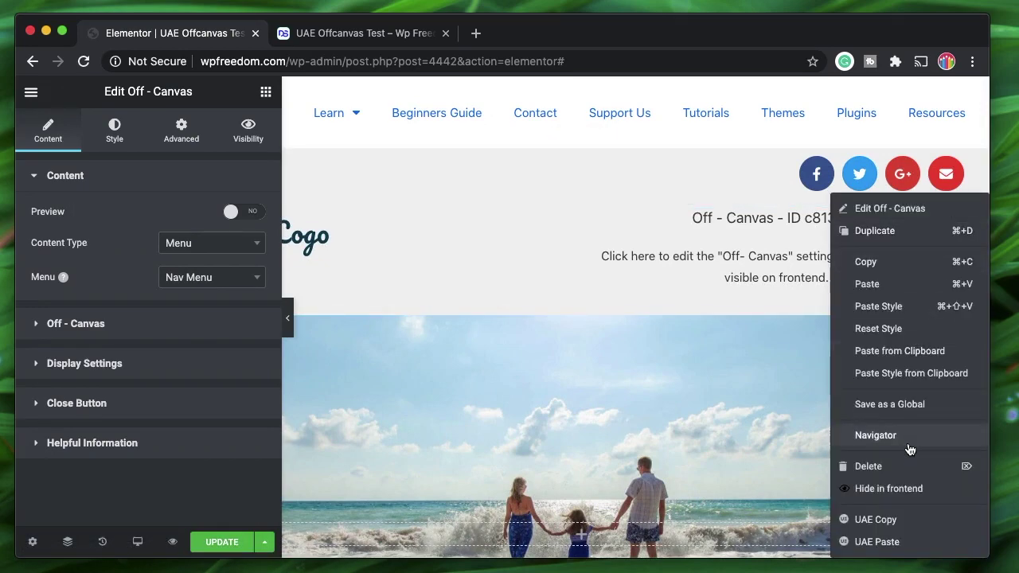
pyautogui.click(905, 471)
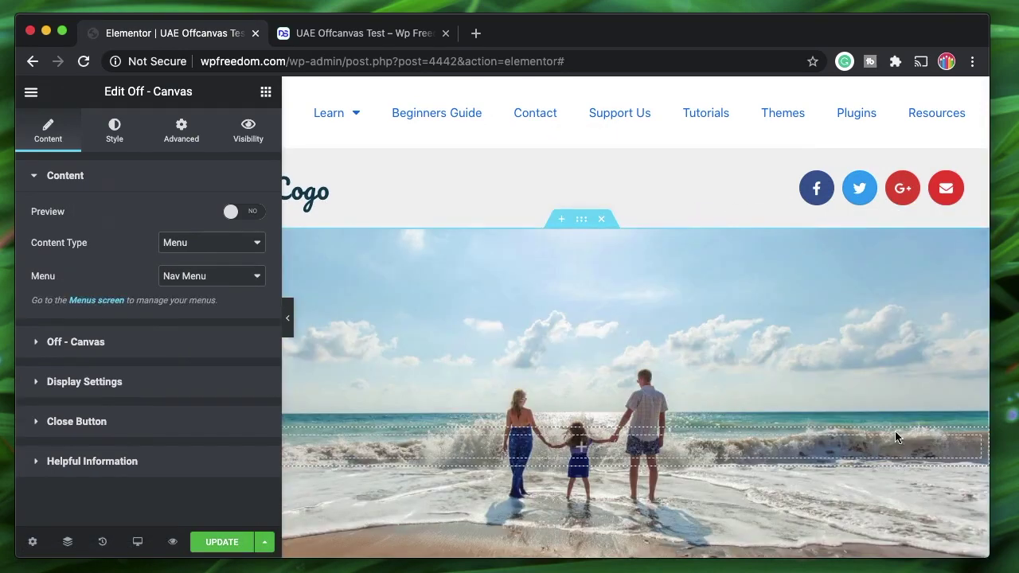
pyautogui.click(236, 545)
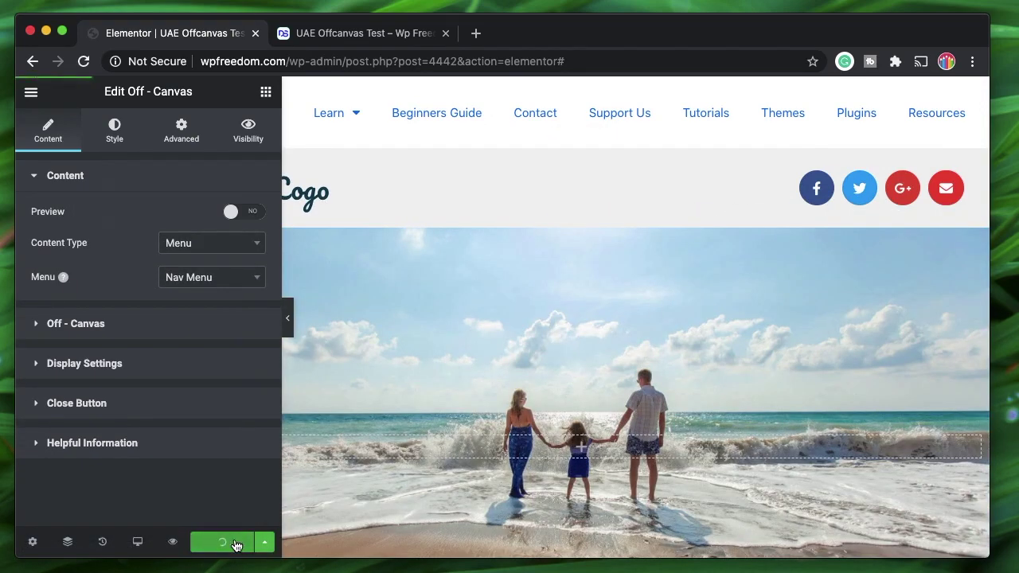
# - Compare the remaining off-canvas widget's custom ID with the CSS ID of the Read More button under Enjoy Some You-Time
pyautogui.click(148, 375)
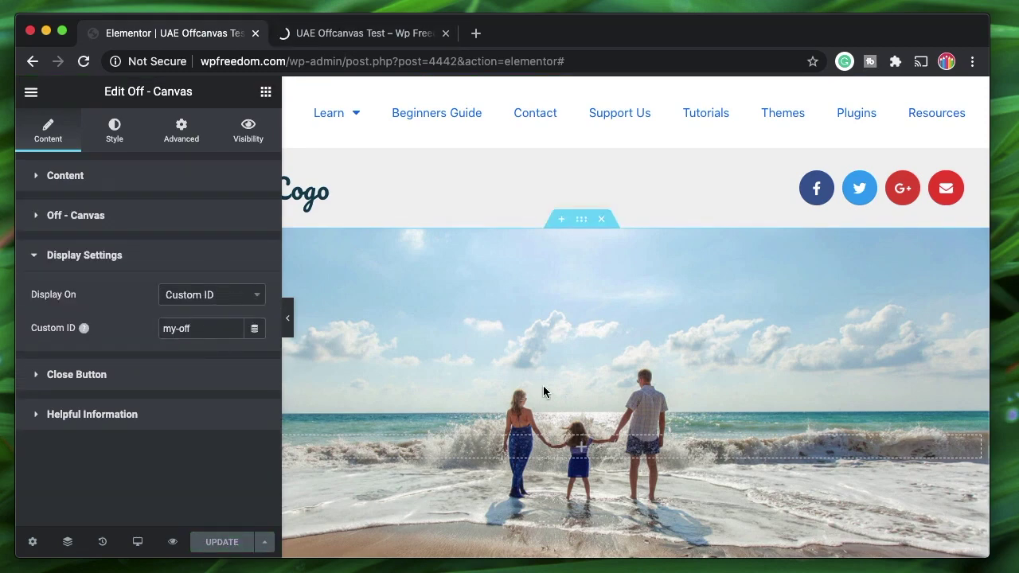
pyautogui.scroll(-5, 543, 388)
pyautogui.scroll(-5, 543, 390)
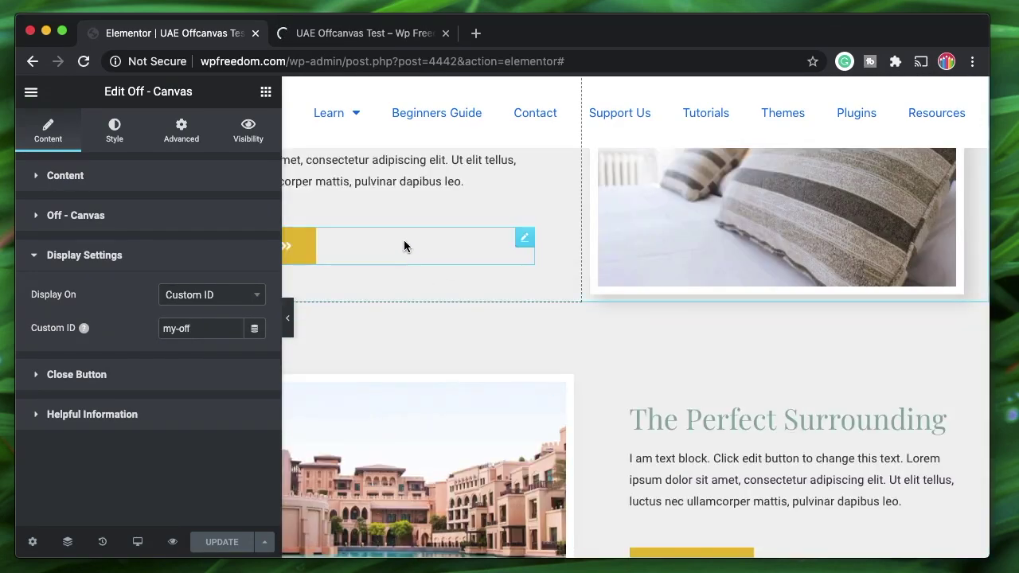
pyautogui.click(403, 246)
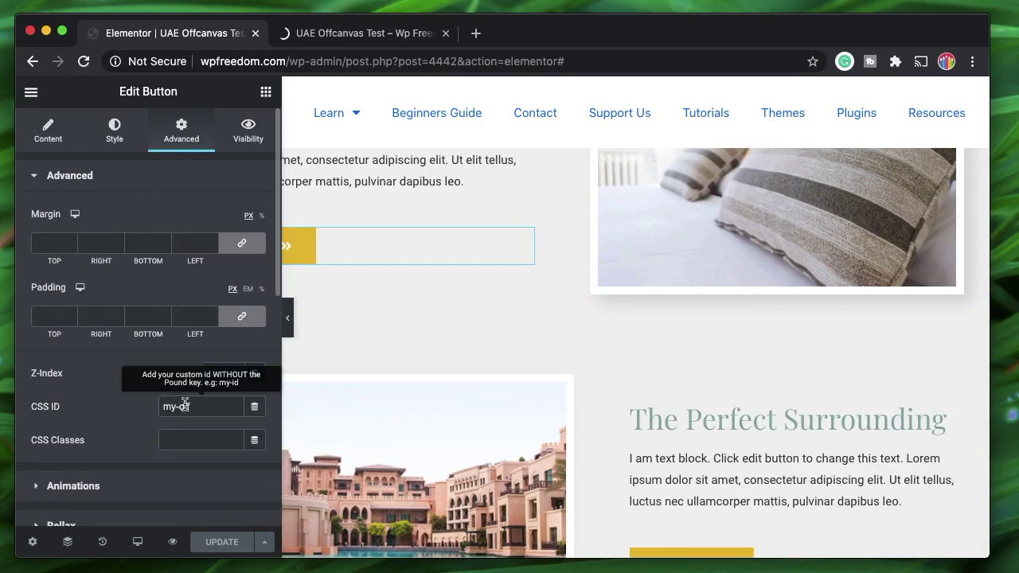
# - Check the front-end page from header to footer and test the Enjoy Some You-Time Read More button as the off-canvas trigger
pyautogui.click(374, 33)
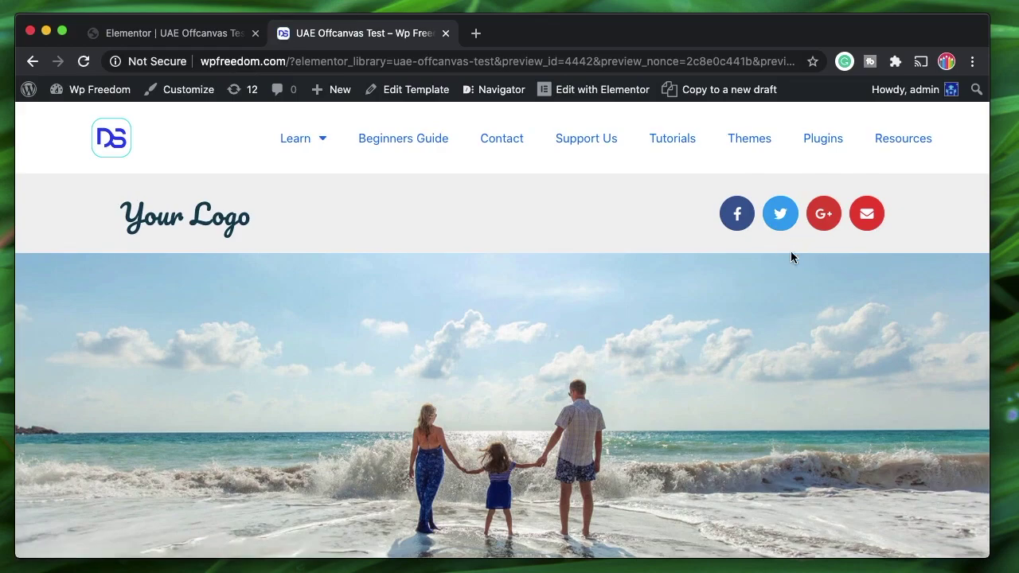
pyautogui.scroll(-20, 702, 359)
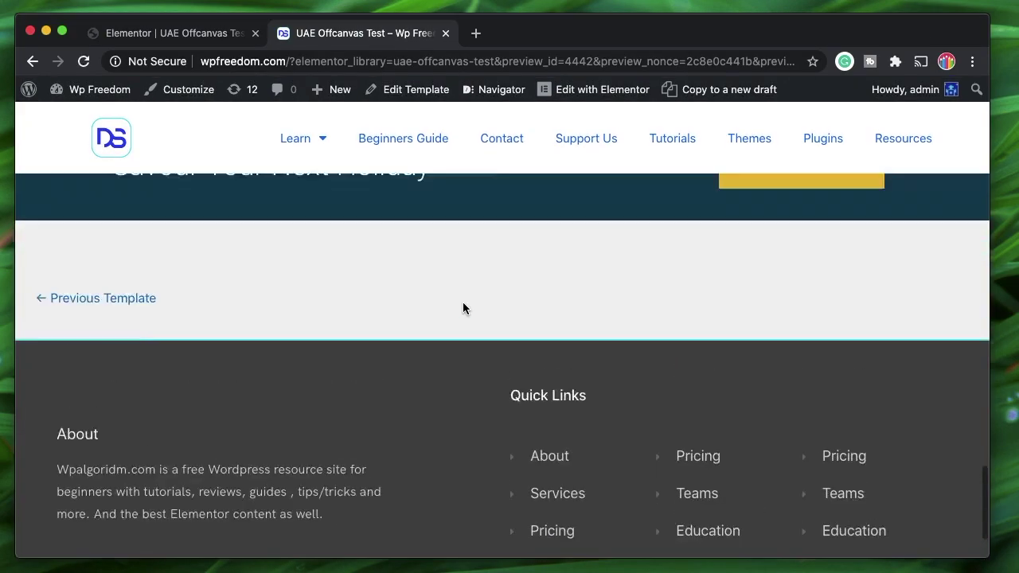
pyautogui.scroll(1, 463, 301)
pyautogui.scroll(20, 364, 294)
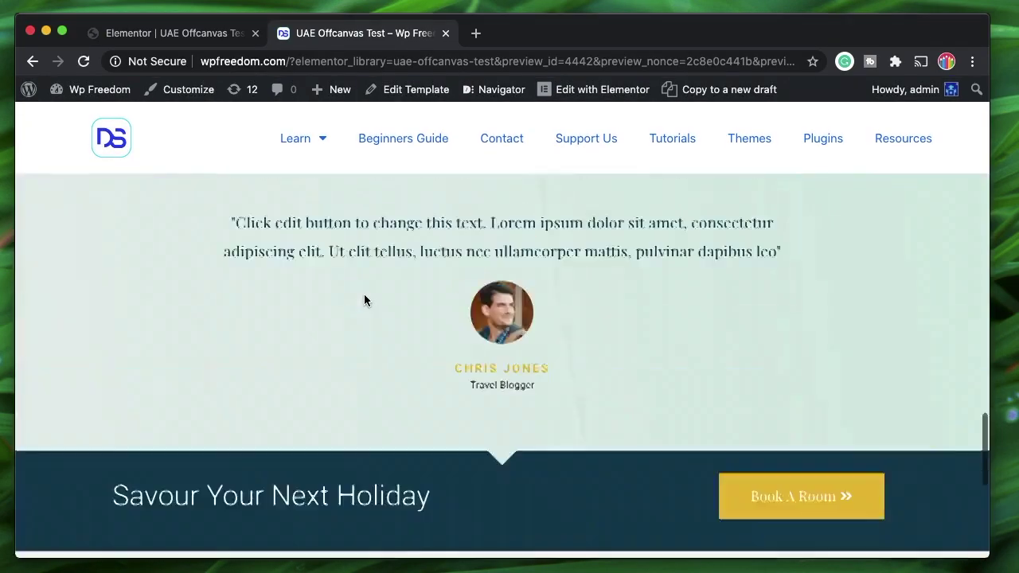
pyautogui.scroll(-10, 355, 373)
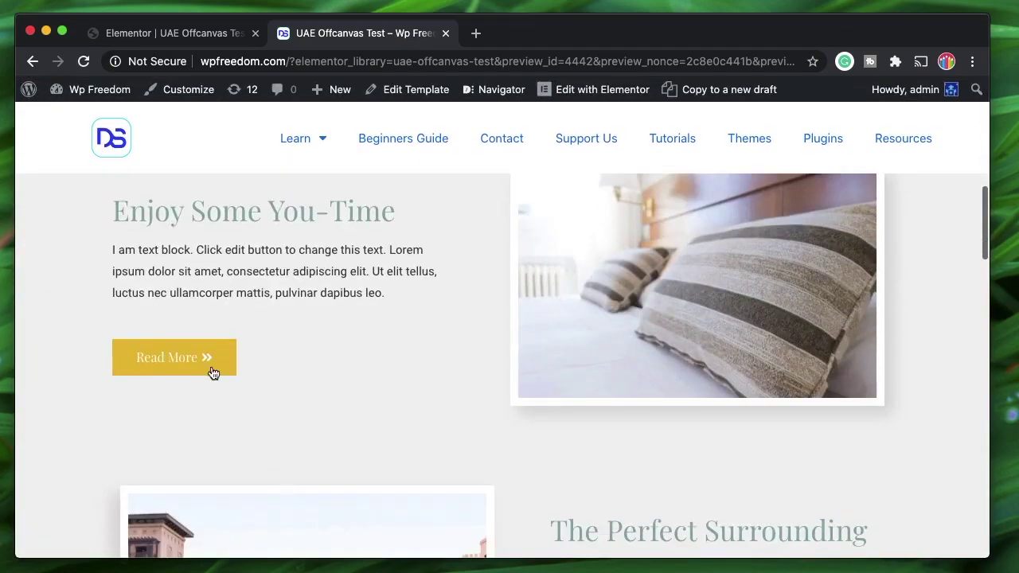
pyautogui.click(213, 372)
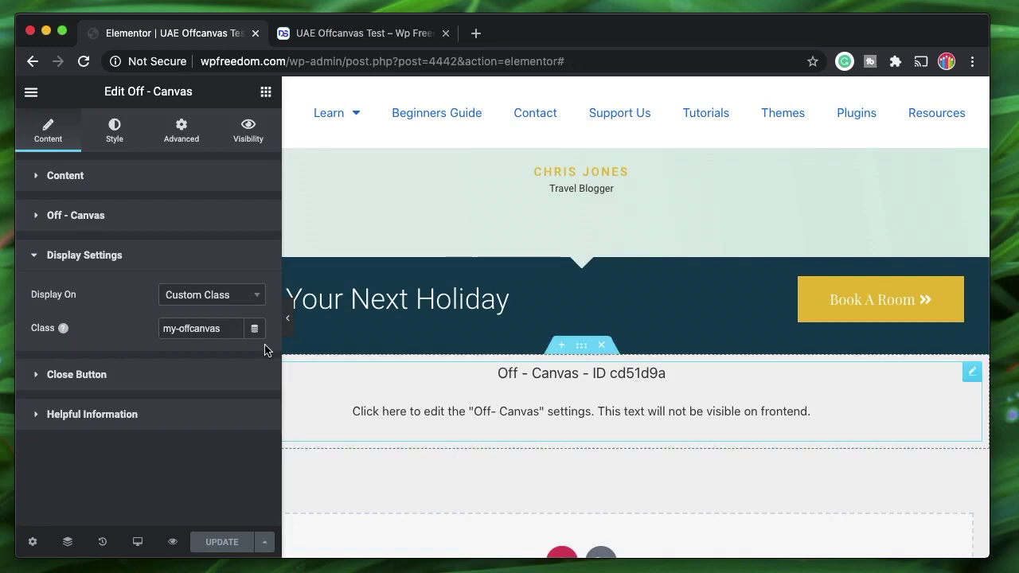
# - Copy the custom class my-offcanvas from the off-canvas widget's display settings
pyautogui.tripleClick(212, 328)
pyautogui.hotkey('ctrl', 'c')
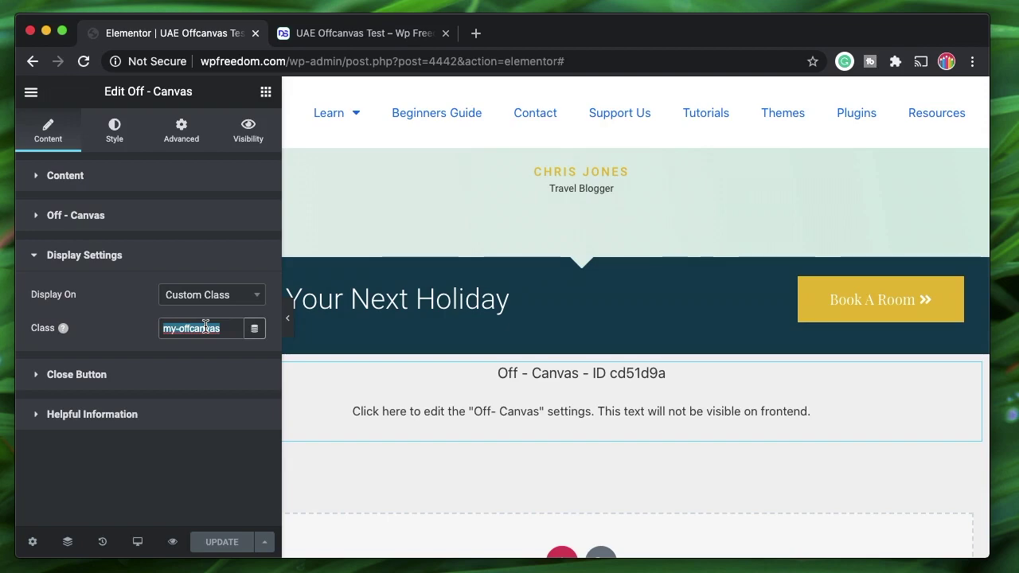
pyautogui.scroll(-15, 520, 354)
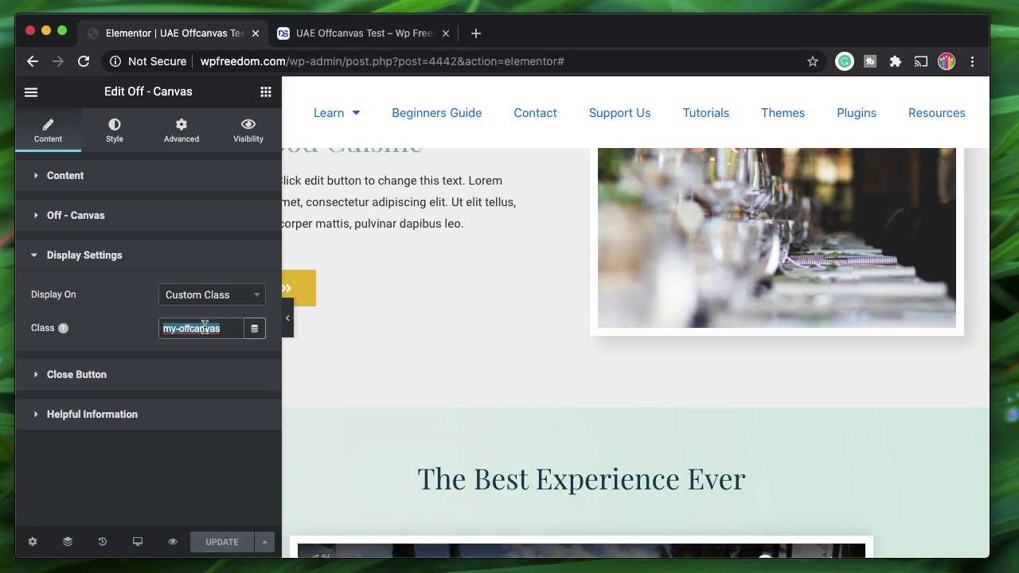
pyautogui.doubleClick(204, 328)
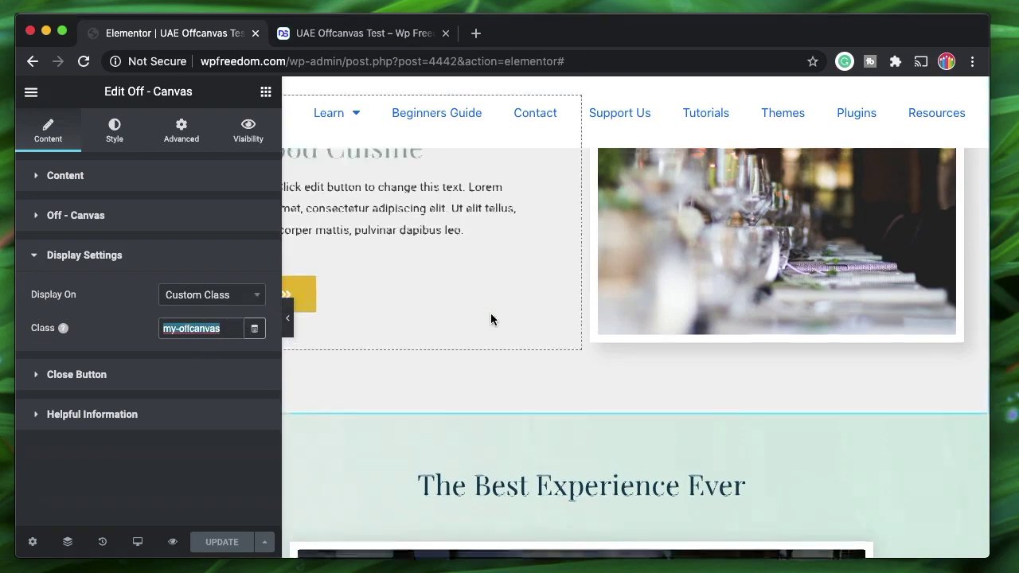
# - Review the CSS class assigned to the whole Enjoy Some You-Time section
pyautogui.scroll(5, 490, 313)
pyautogui.scroll(5, 490, 312)
pyautogui.scroll(-5, 491, 313)
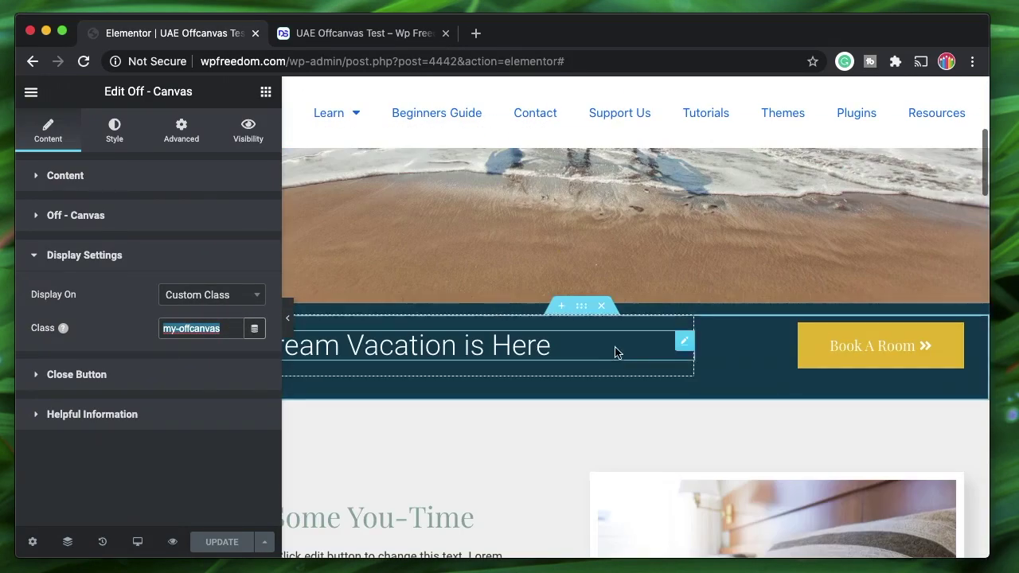
pyautogui.scroll(-2, 614, 352)
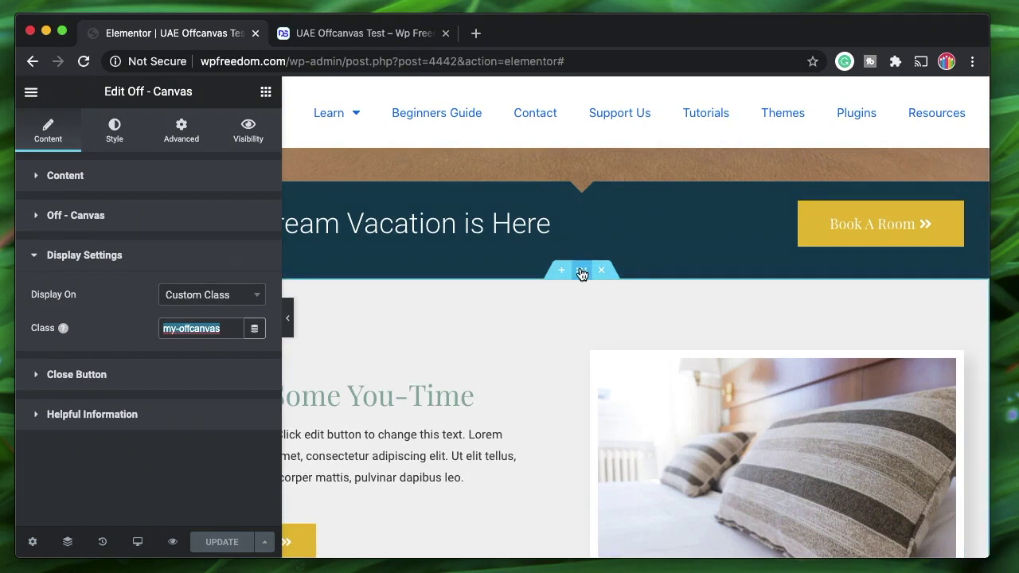
pyautogui.click(582, 272)
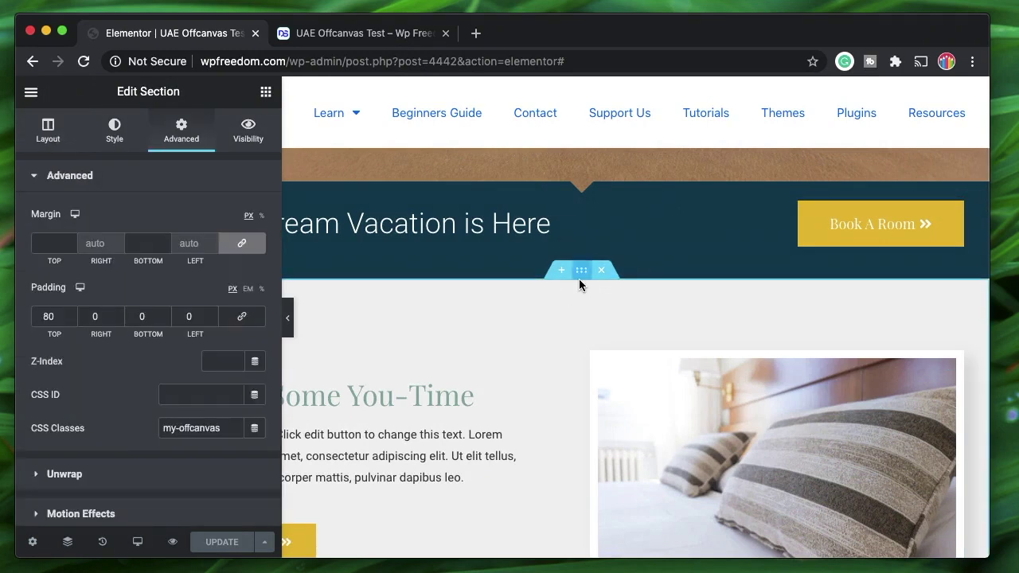
pyautogui.doubleClick(222, 431)
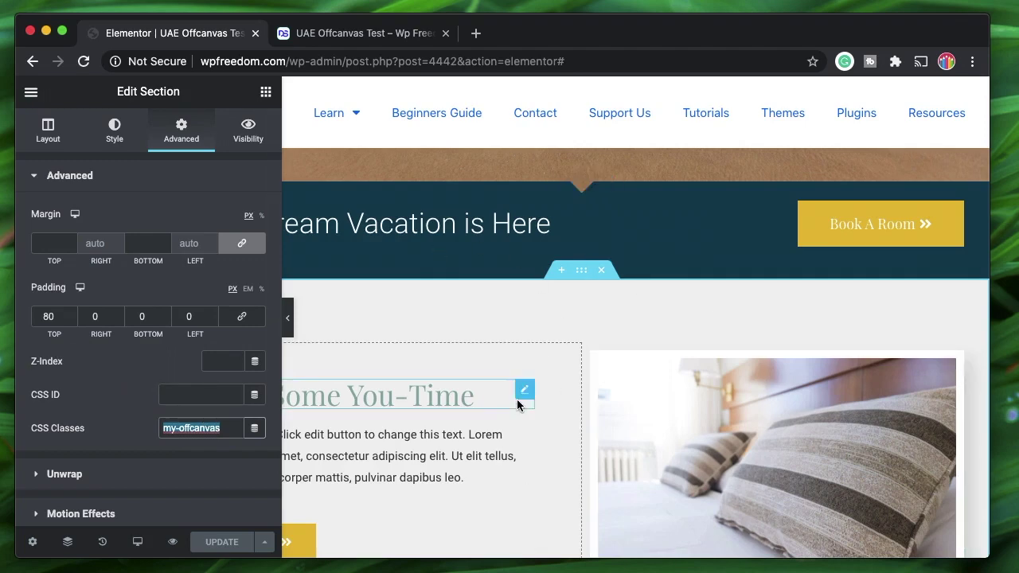
# - Assign the CSS class my-offcanvas to the Fine Food Cuisine text column and update the page
pyautogui.scroll(-3, 456, 429)
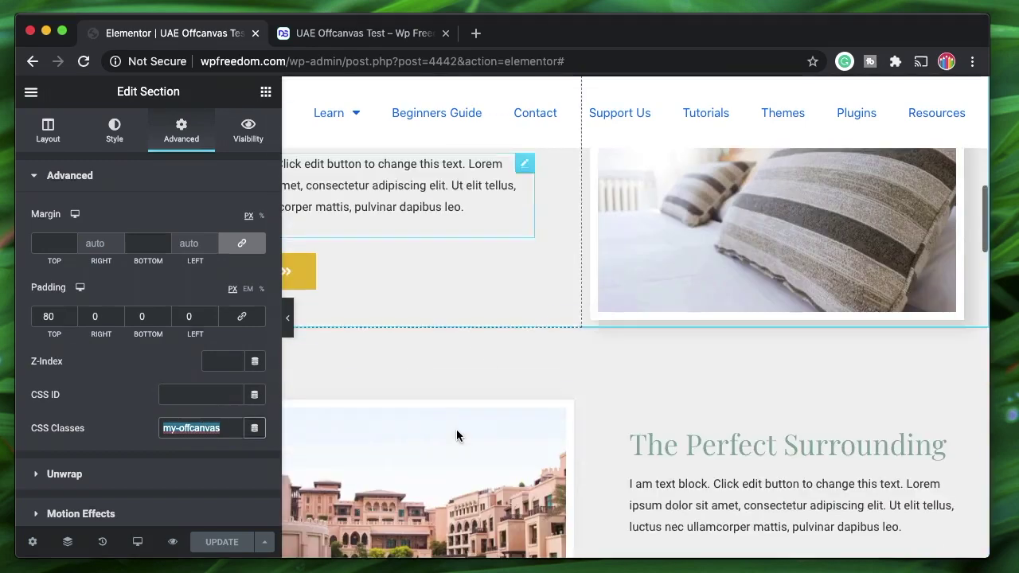
pyautogui.click(582, 319)
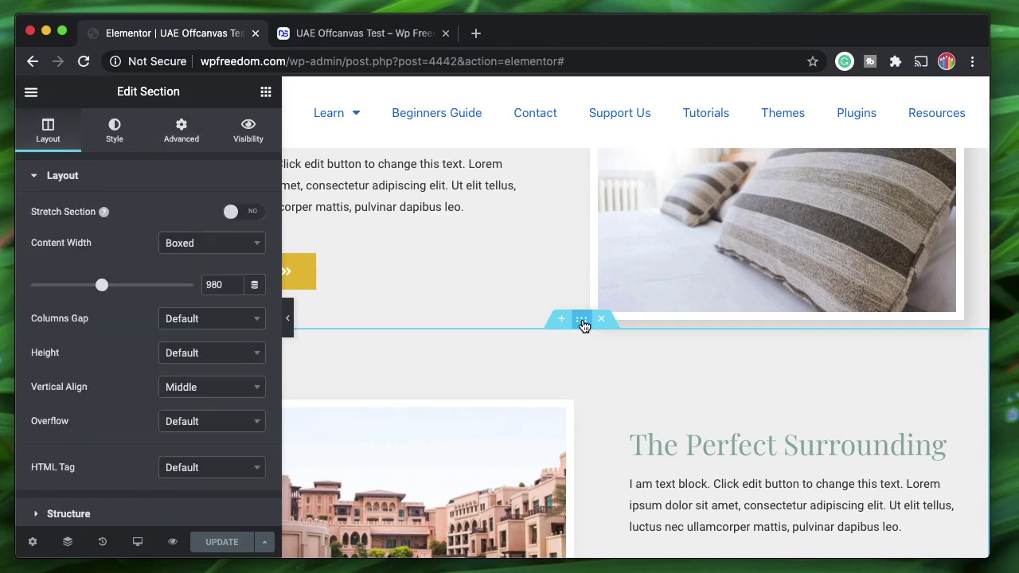
pyautogui.scroll(1, 462, 356)
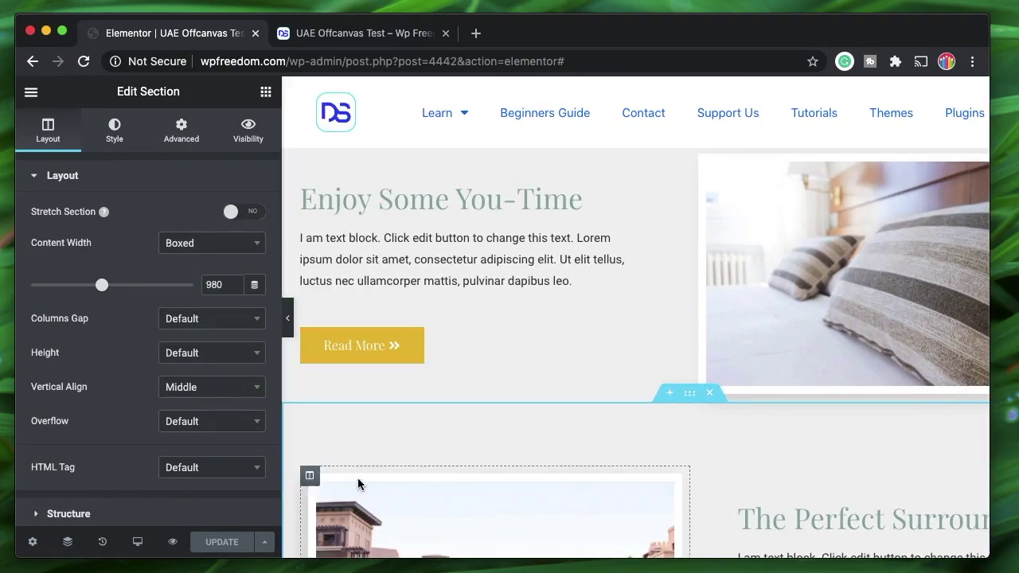
pyautogui.scroll(-2, 343, 434)
pyautogui.scroll(-1, 343, 434)
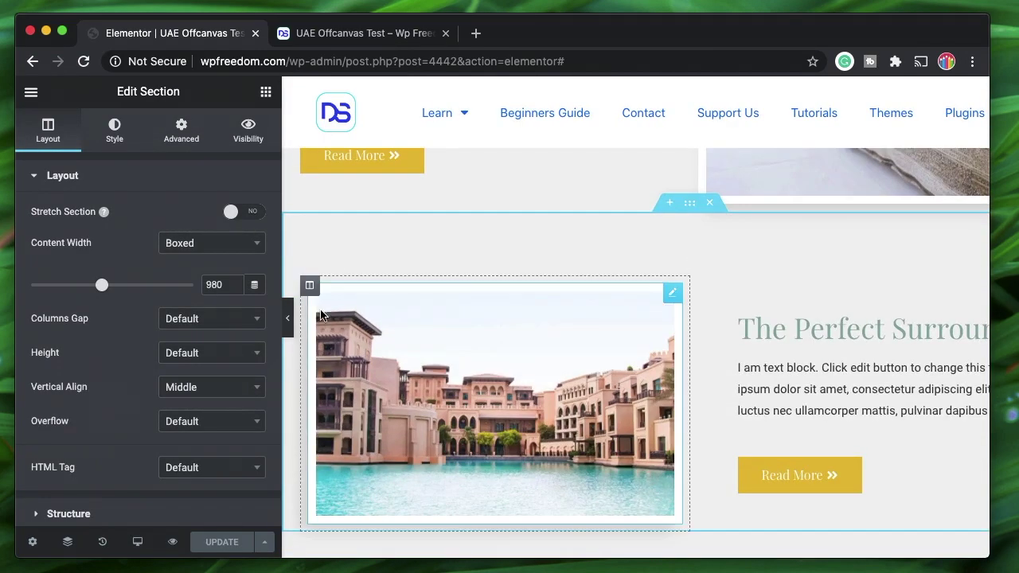
pyautogui.scroll(3, 327, 440)
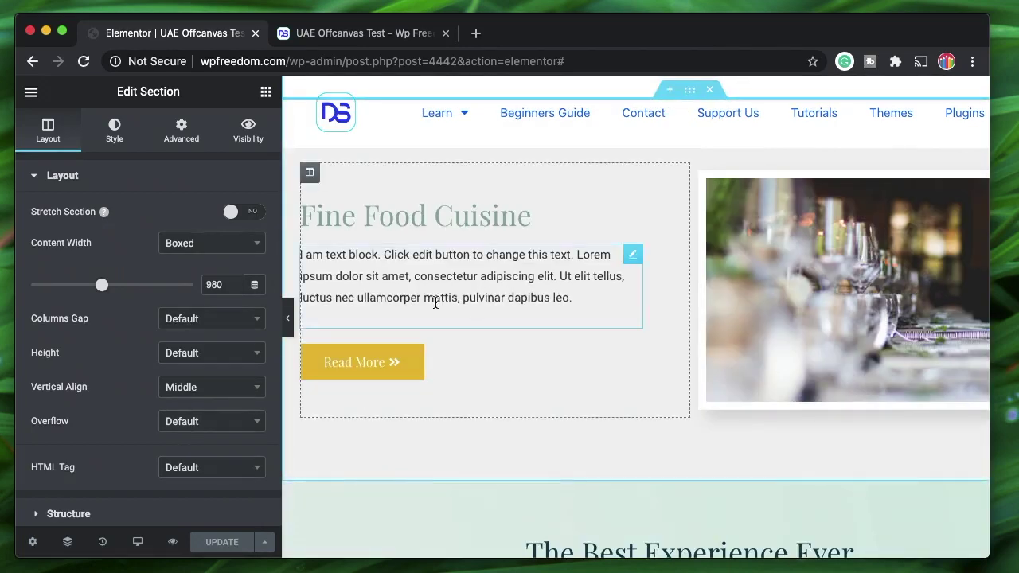
pyautogui.click(309, 173)
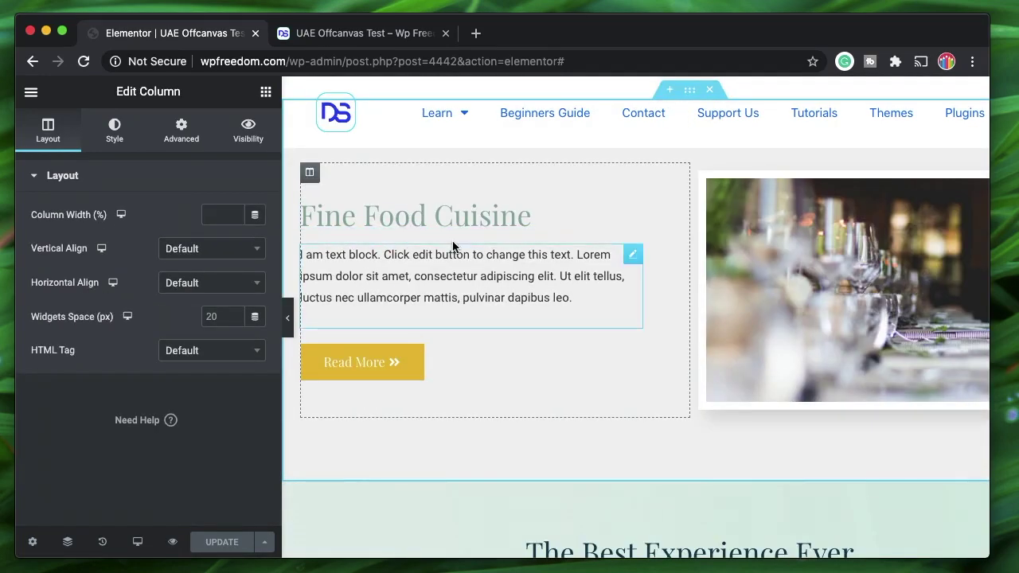
pyautogui.click(182, 131)
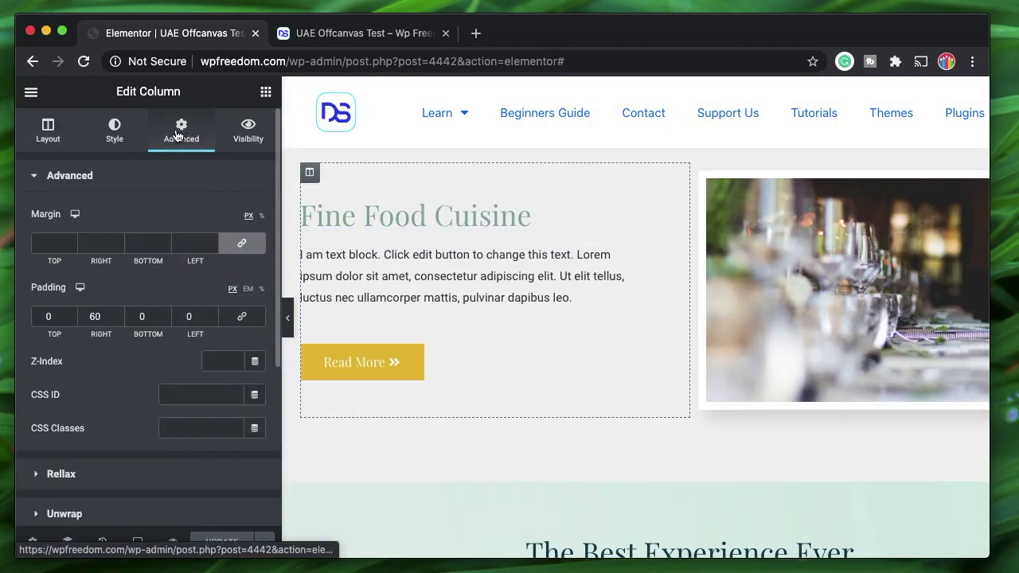
pyautogui.click(179, 427)
pyautogui.hotkey('ctrl', 'v')
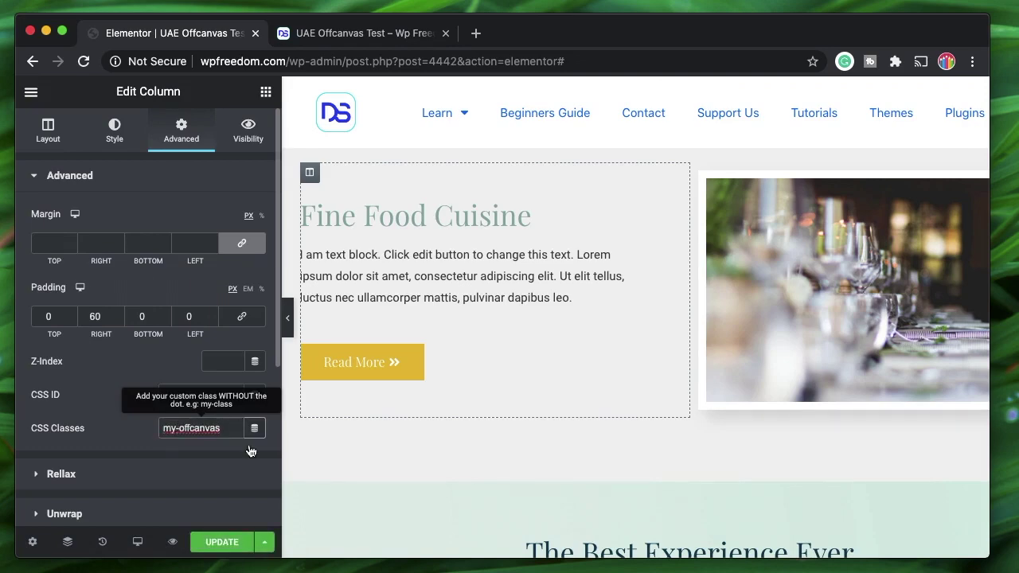
pyautogui.click(223, 542)
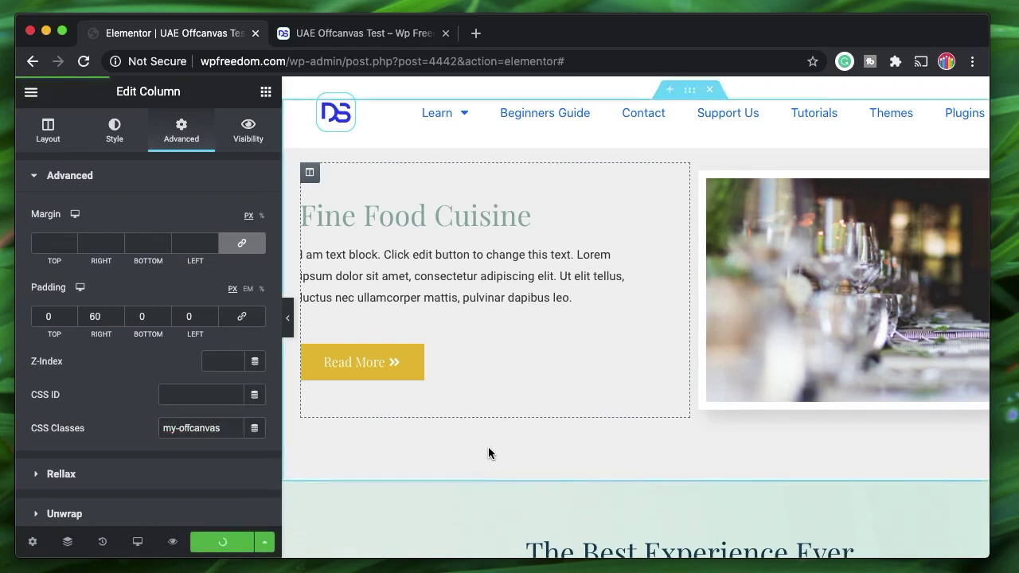
# - Test the Enjoy Some You-Time section as the off-canvas trigger on the front-end page and close the opened menu
pyautogui.scroll(-3, 488, 447)
pyautogui.scroll(6, 488, 453)
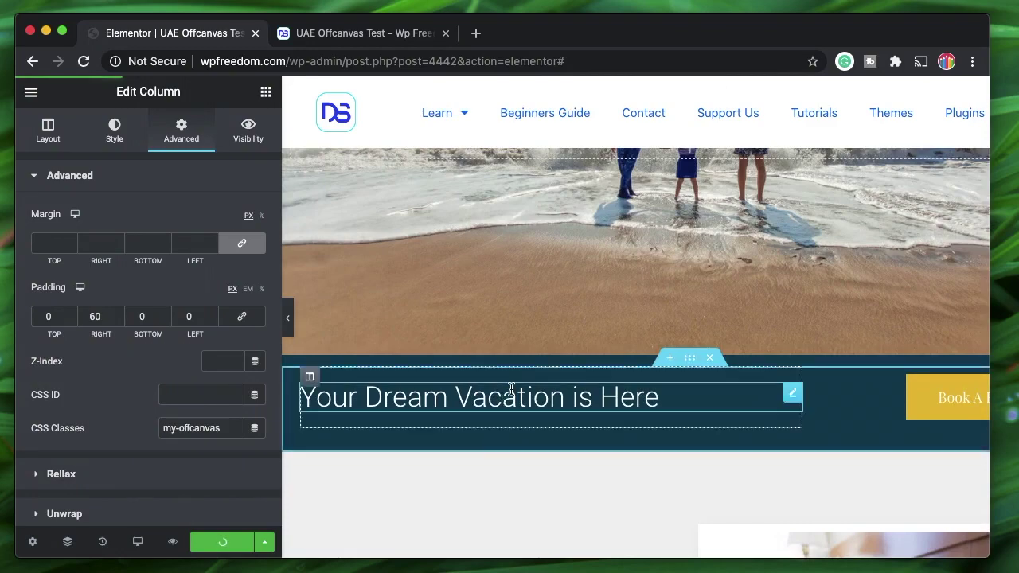
pyautogui.scroll(-3, 509, 398)
pyautogui.scroll(-5, 693, 276)
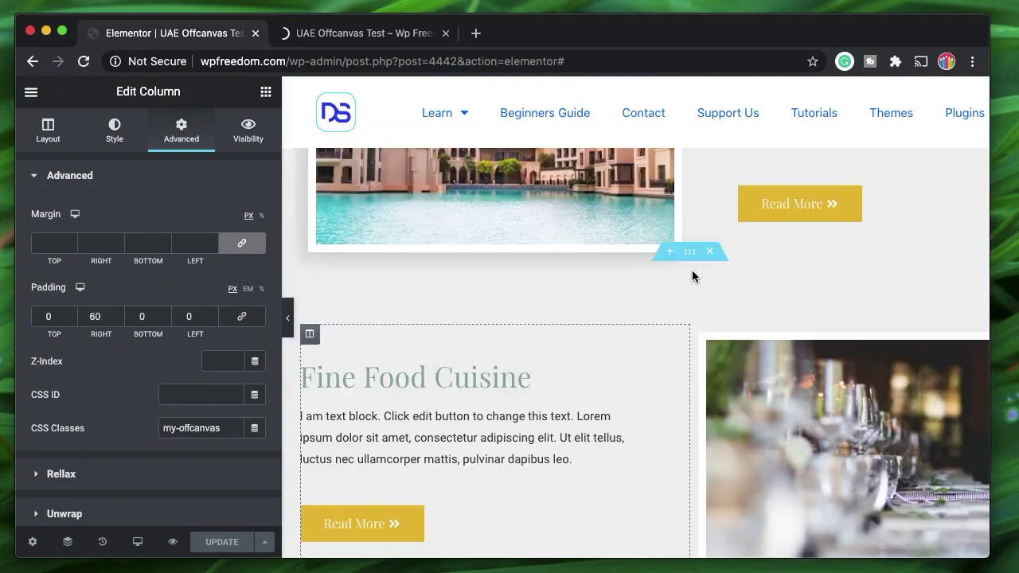
pyautogui.click(336, 41)
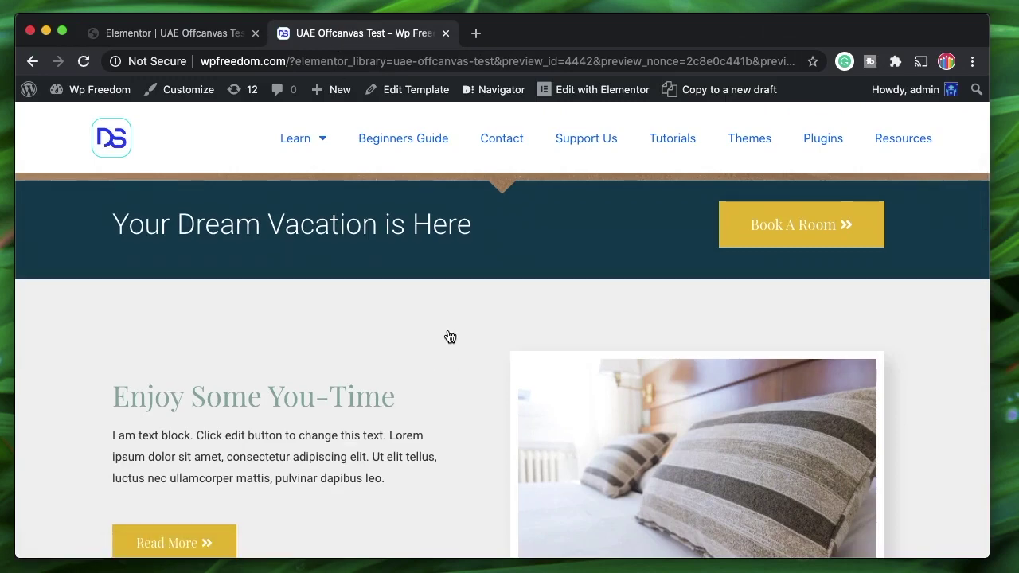
pyautogui.click(938, 344)
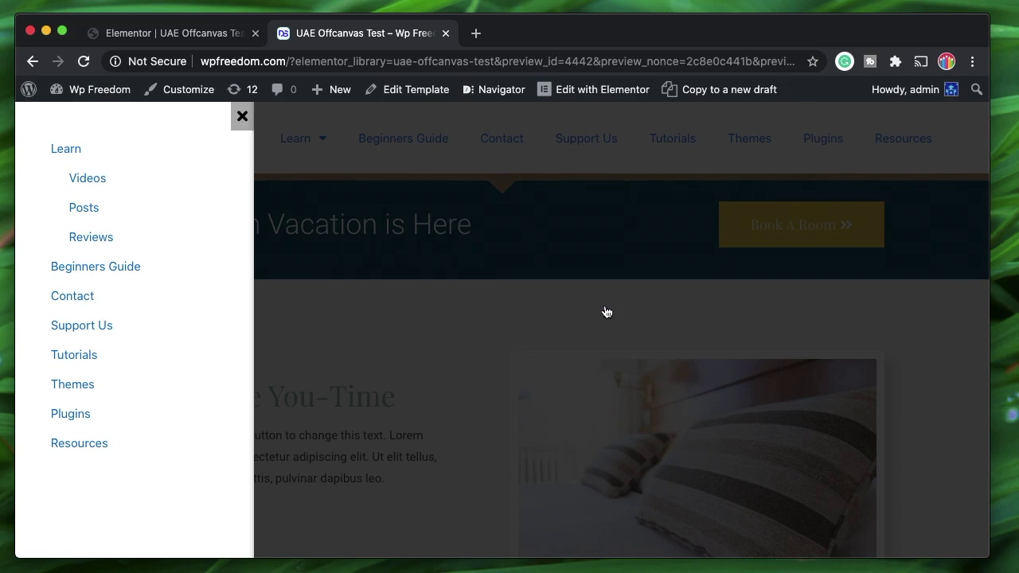
pyautogui.click(243, 120)
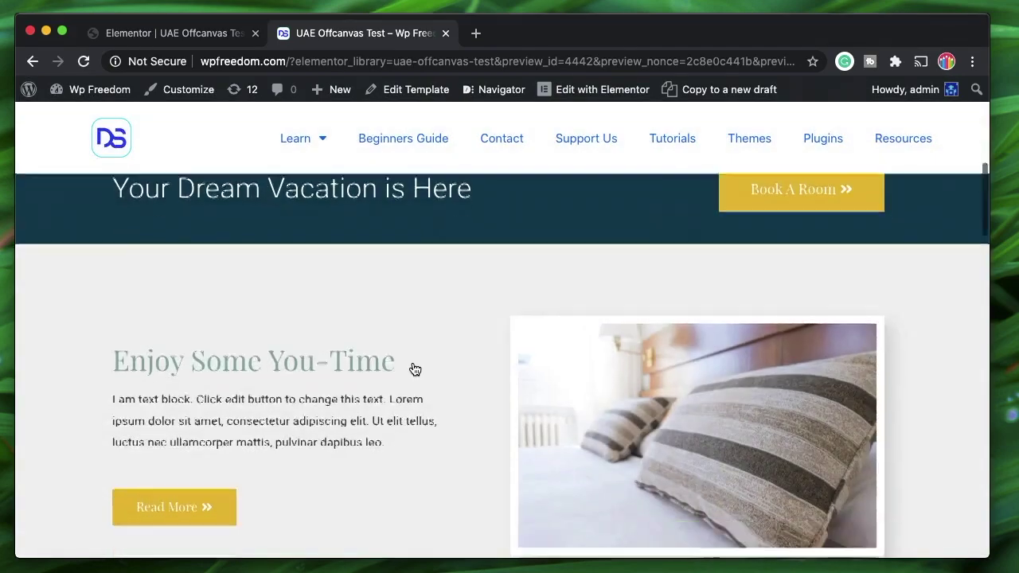
# - Test the Fine Food Cuisine text column as the off-canvas trigger on the front-end page
pyautogui.scroll(-10, 412, 366)
pyautogui.scroll(1, 412, 368)
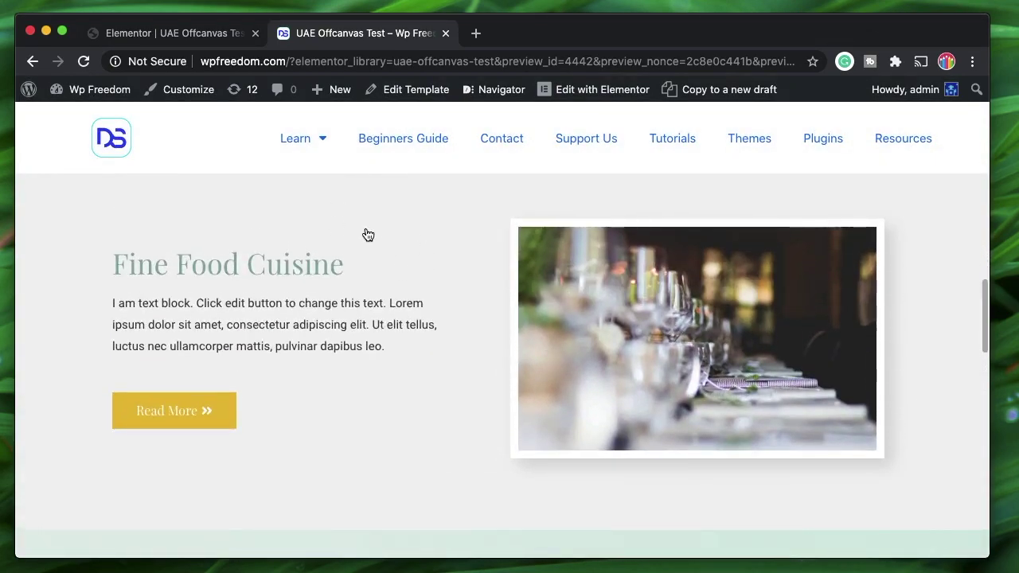
pyautogui.click(423, 245)
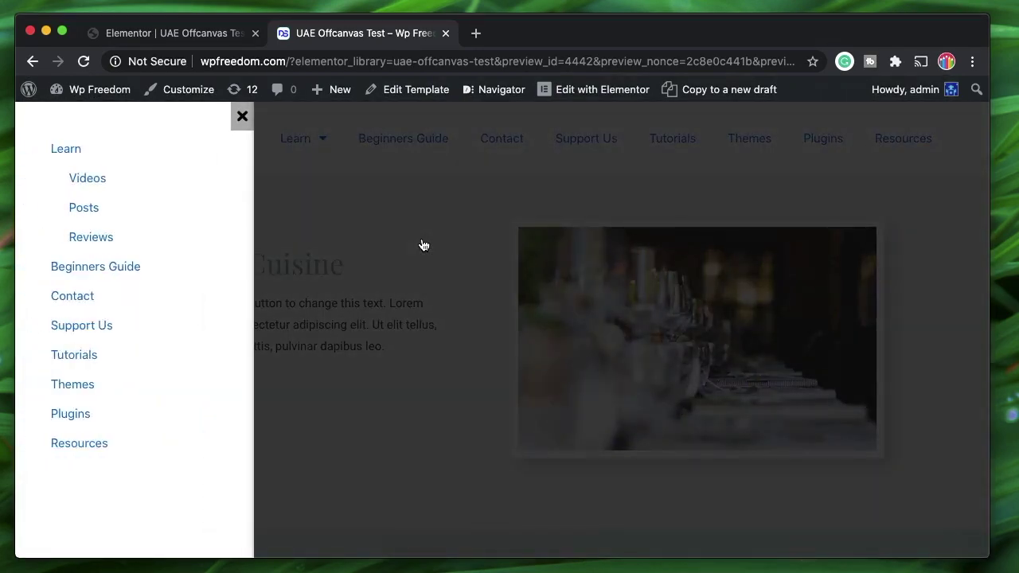
# - Close the off-canvas menu and review the CSS class of the Fine Food Cuisine text column in the editor
pyautogui.click(242, 120)
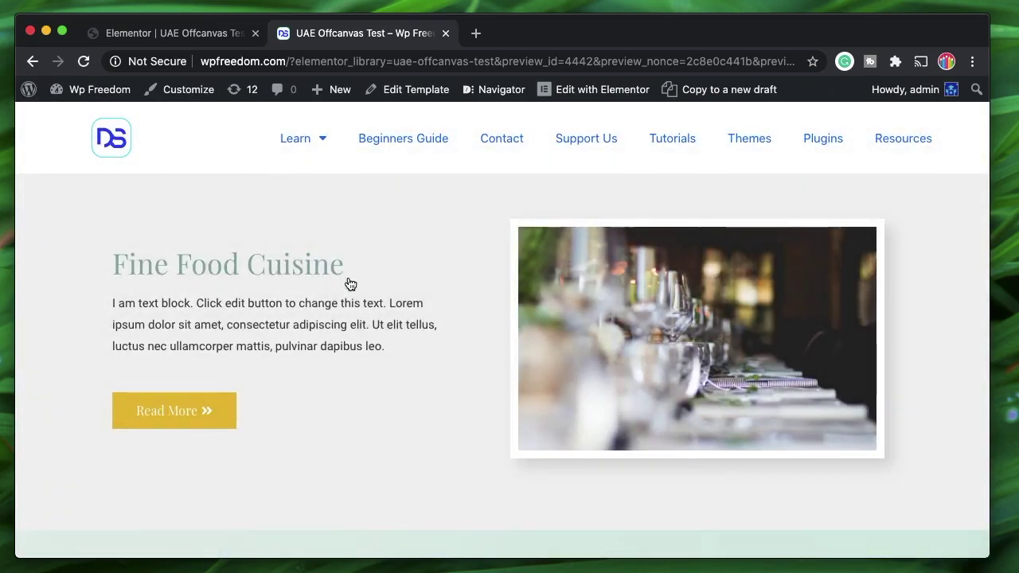
pyautogui.click(164, 34)
pyautogui.doubleClick(210, 426)
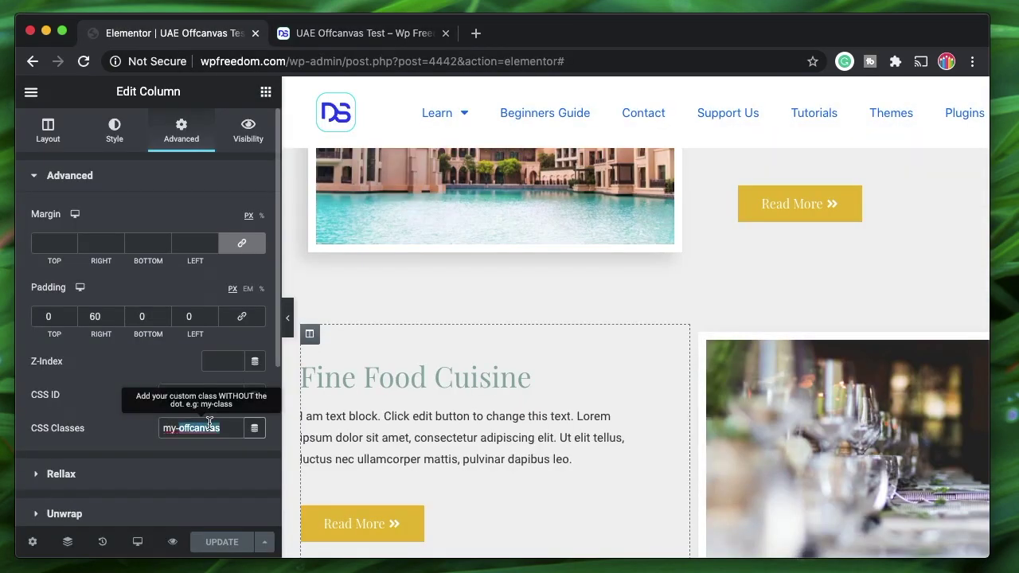
pyautogui.scroll(-2, 450, 386)
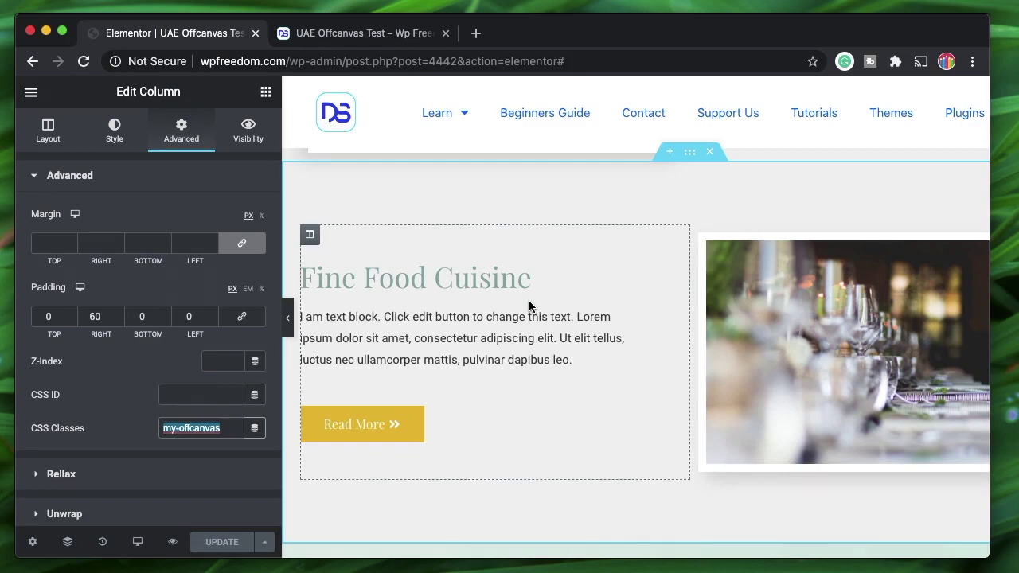
pyautogui.scroll(-8, 529, 305)
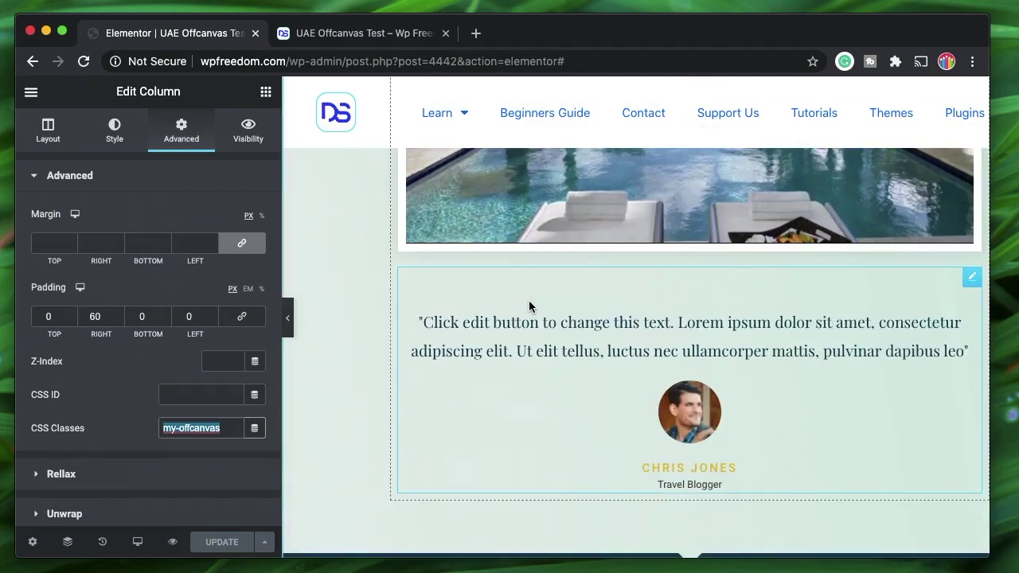
pyautogui.scroll(8, 529, 305)
pyautogui.scroll(2, 529, 305)
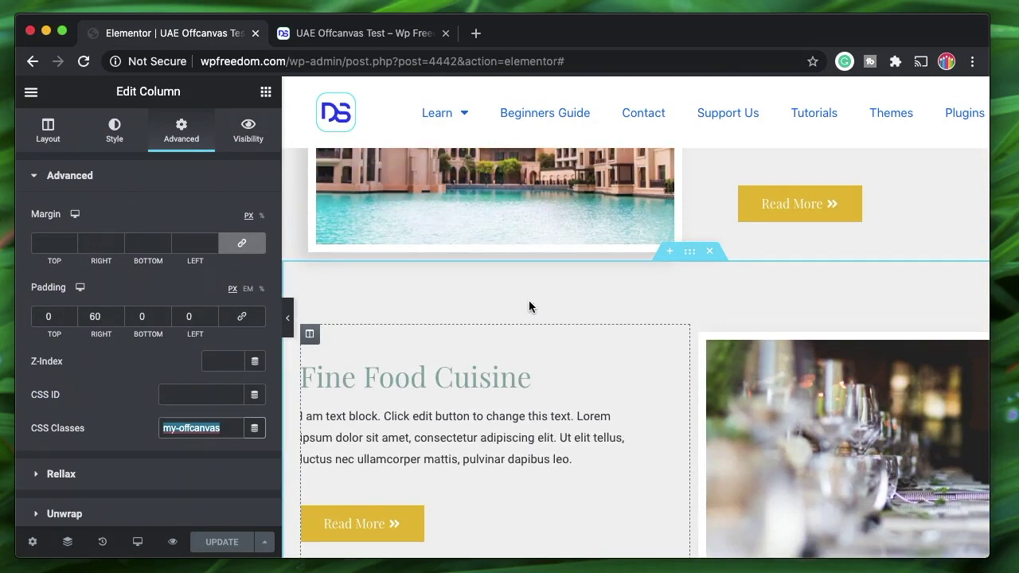
pyautogui.scroll(6, 529, 306)
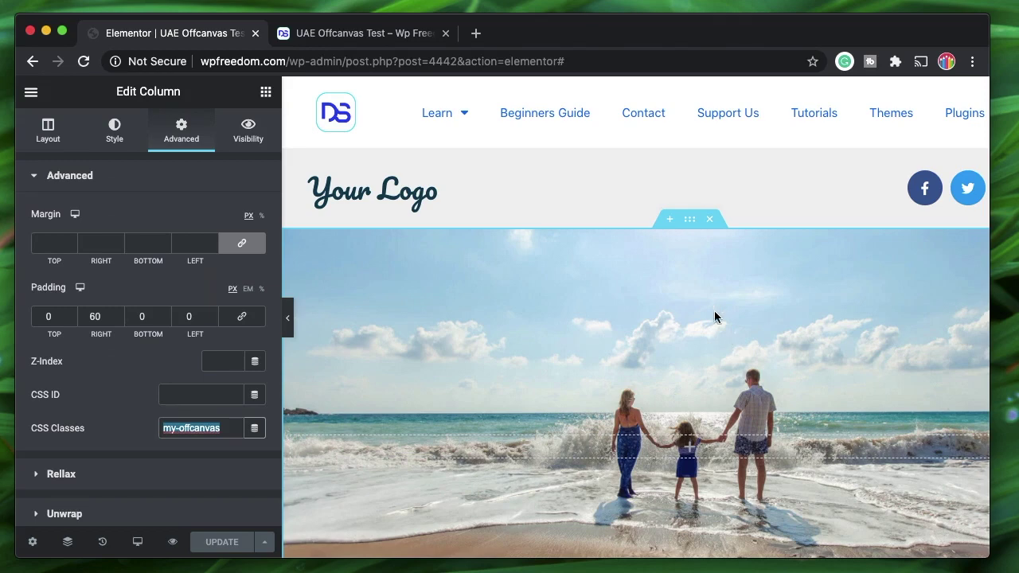
# - Find the site Dashboard with the Elementor Finder and switch to it
pyautogui.press('super+e')
pyautogui.write('das')
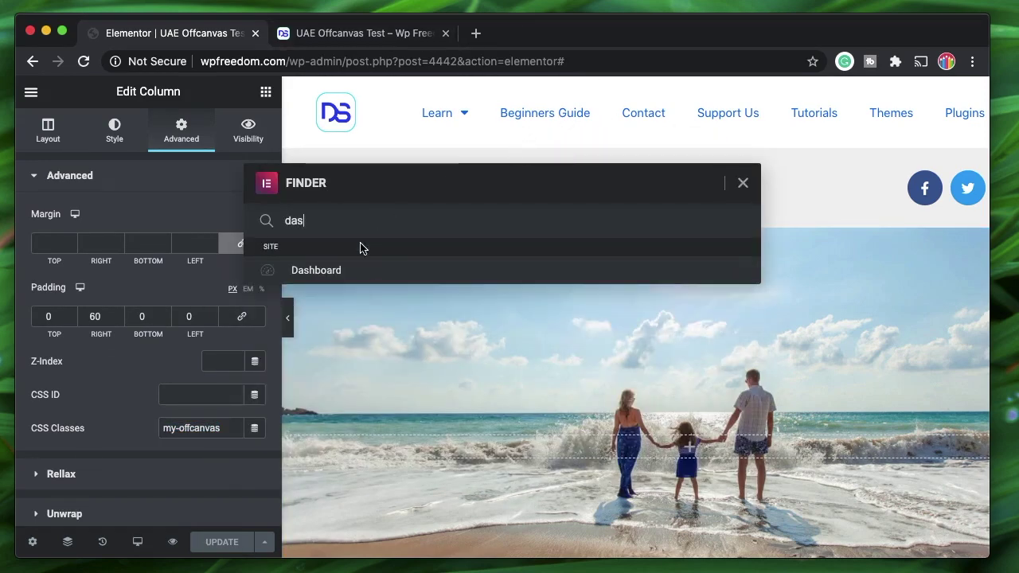
pyautogui.click(352, 273)
pyautogui.doubleClick(325, 221)
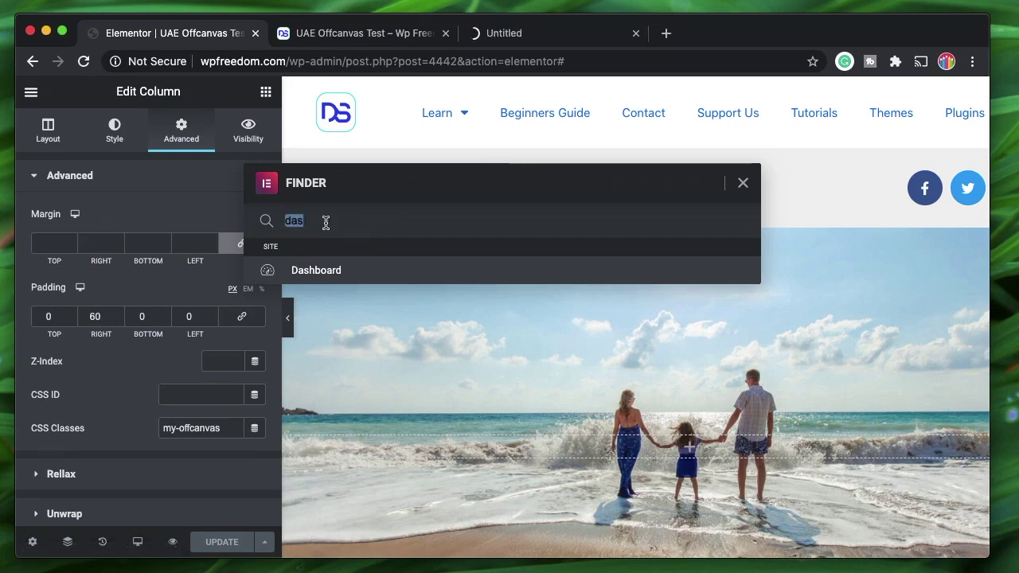
pyautogui.press('BackSpace')
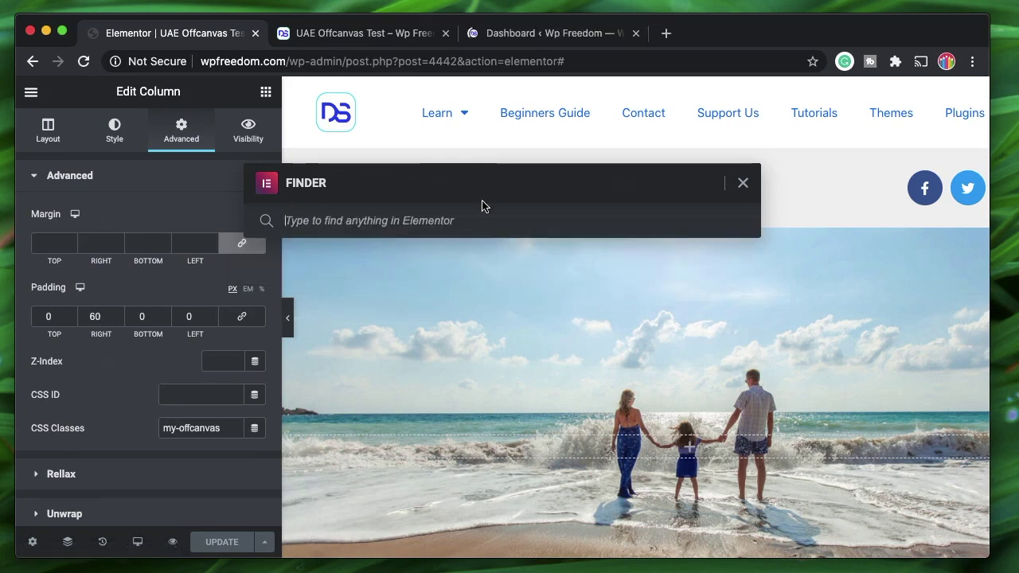
pyautogui.click(743, 182)
pyautogui.click(550, 36)
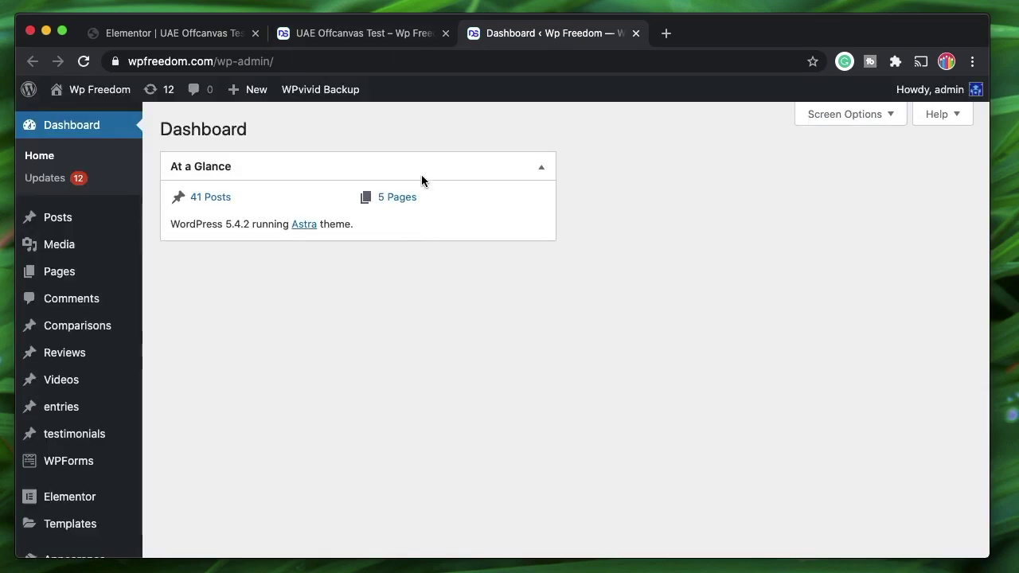
# - Open the Sticky logo toggle header template from the Theme Builder for editing with Elementor
pyautogui.scroll(-5, 260, 362)
pyautogui.moveTo(86, 335)
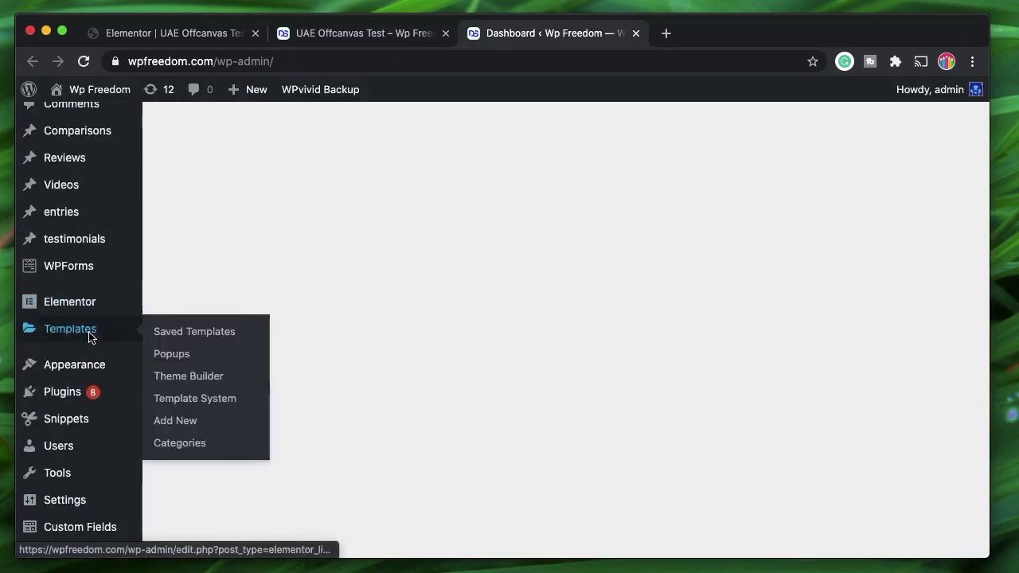
pyautogui.click(168, 386)
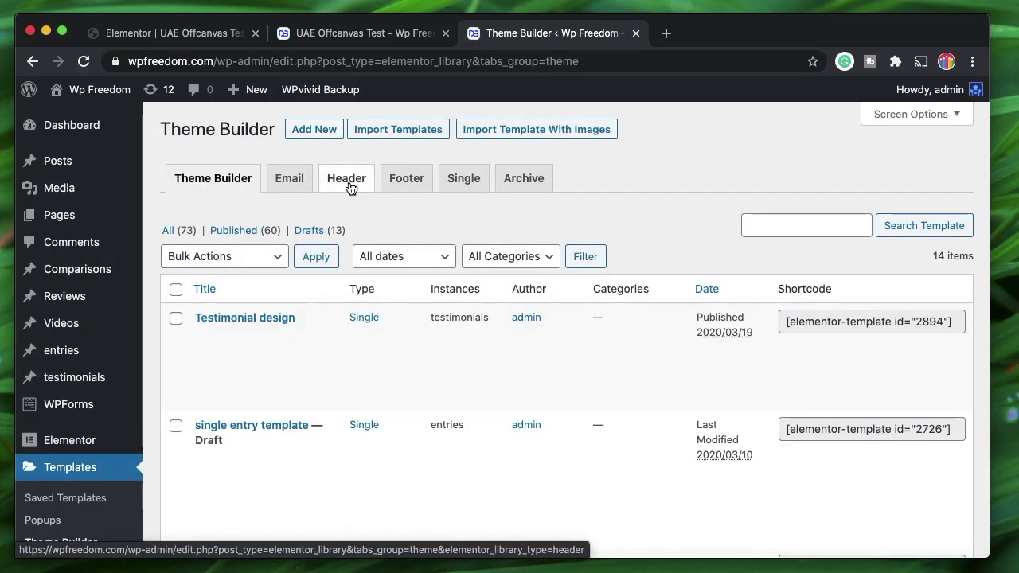
pyautogui.click(348, 180)
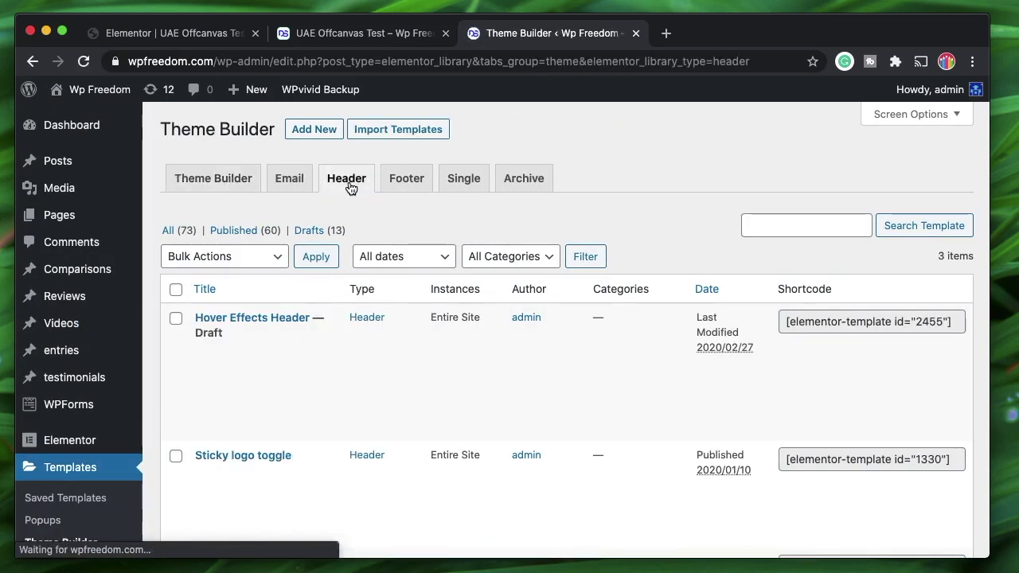
pyautogui.scroll(-5, 296, 419)
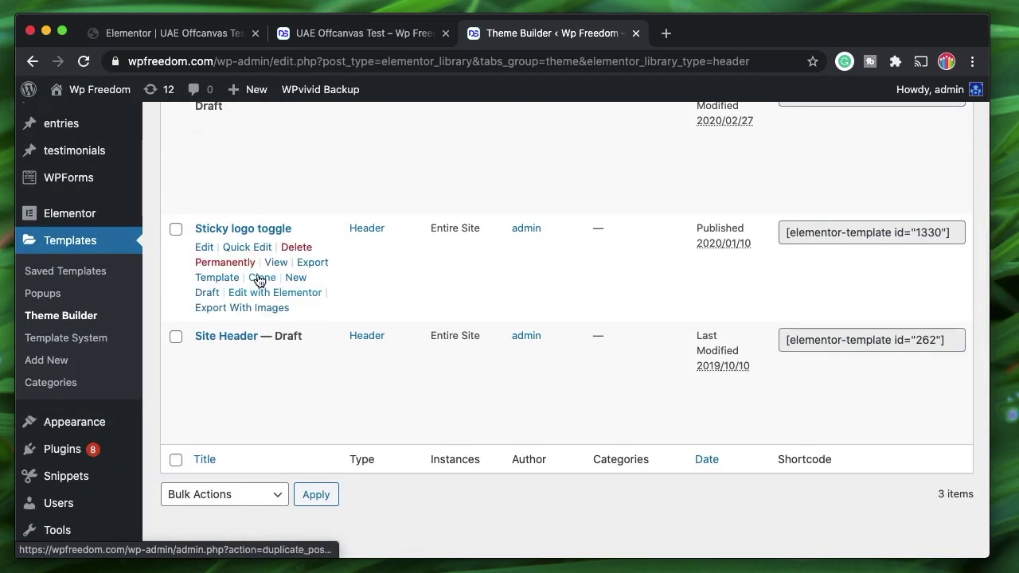
pyautogui.click(304, 298)
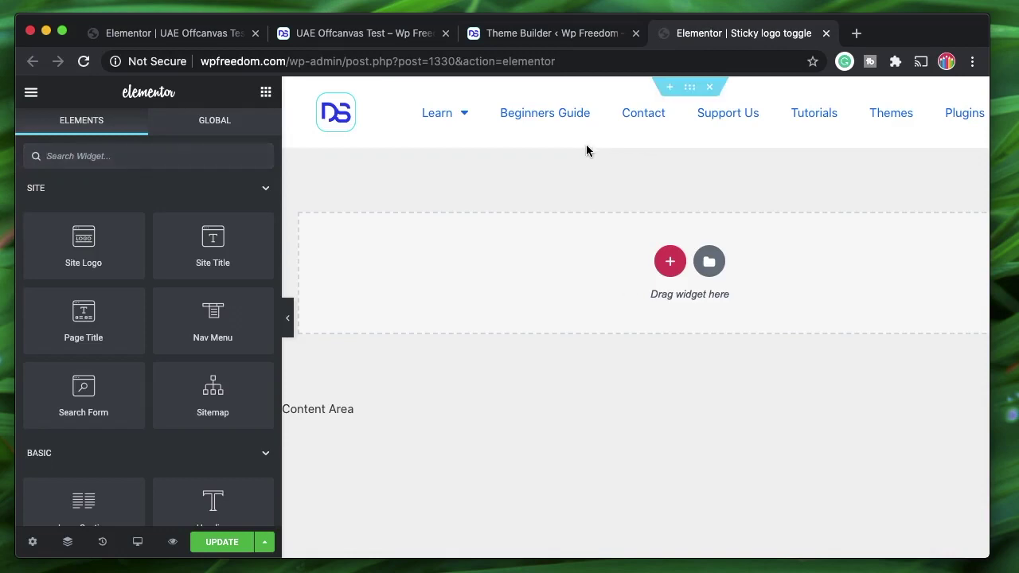
# - Examine the layout settings of the header's Nav Menu widget
pyautogui.hscroll(2, 637, 209)
pyautogui.hscroll(3, 636, 209)
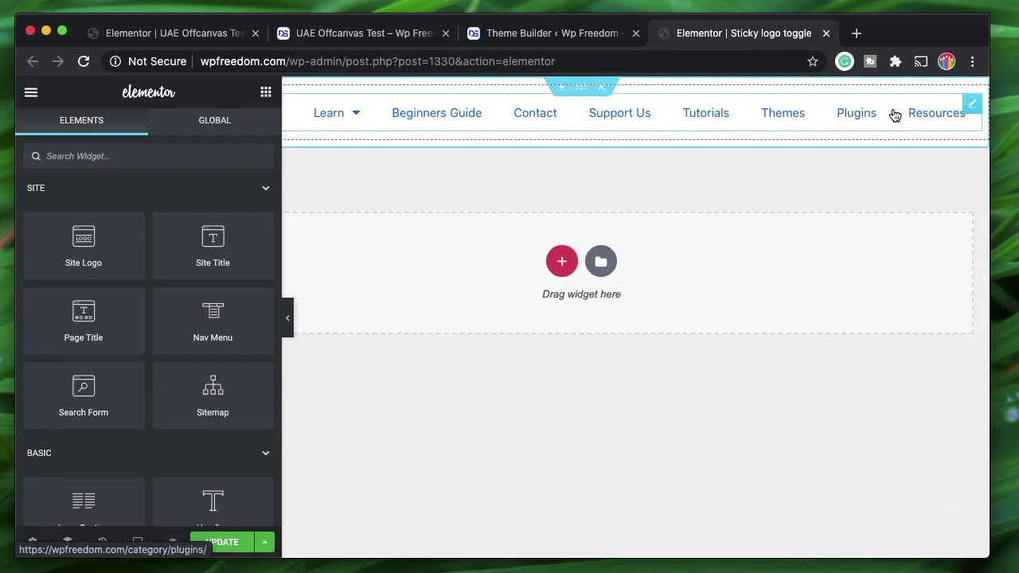
pyautogui.click(971, 106)
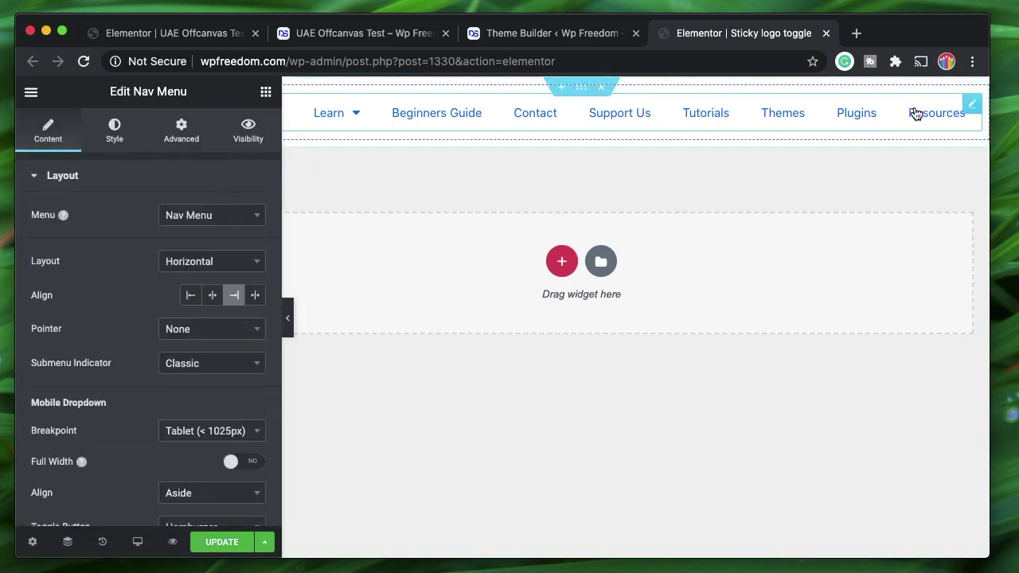
pyautogui.hscroll(-3, 743, 132)
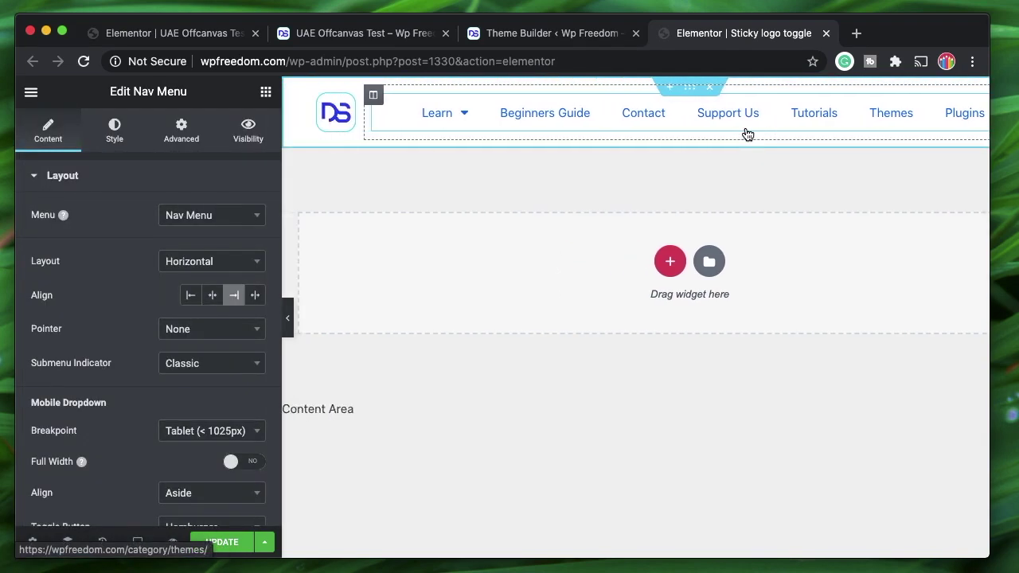
# - Add an Off - Canvas widget below the header's Nav Menu and set its content type to Menu, using Nav Menu
pyautogui.click(265, 93)
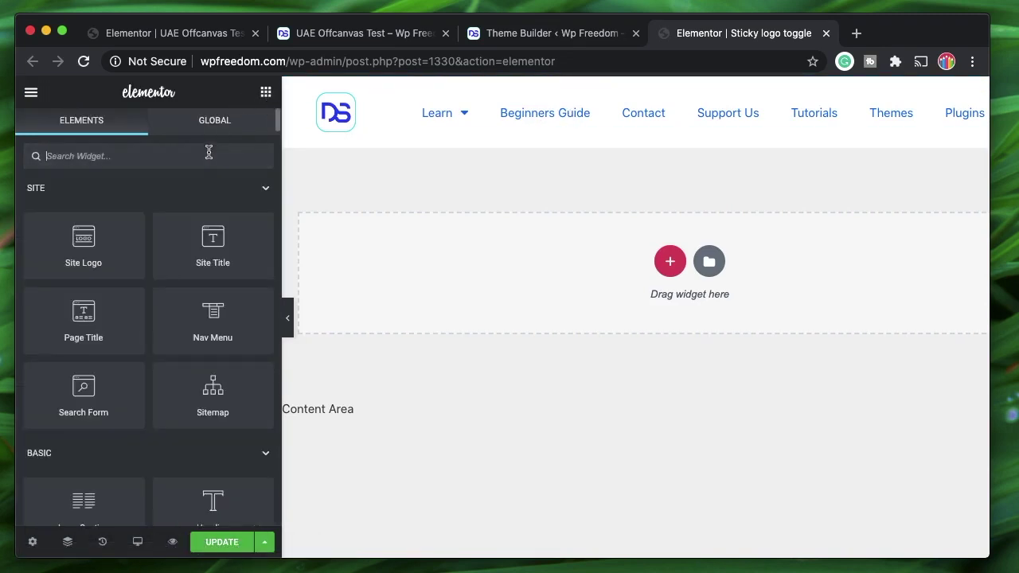
pyautogui.write('off')
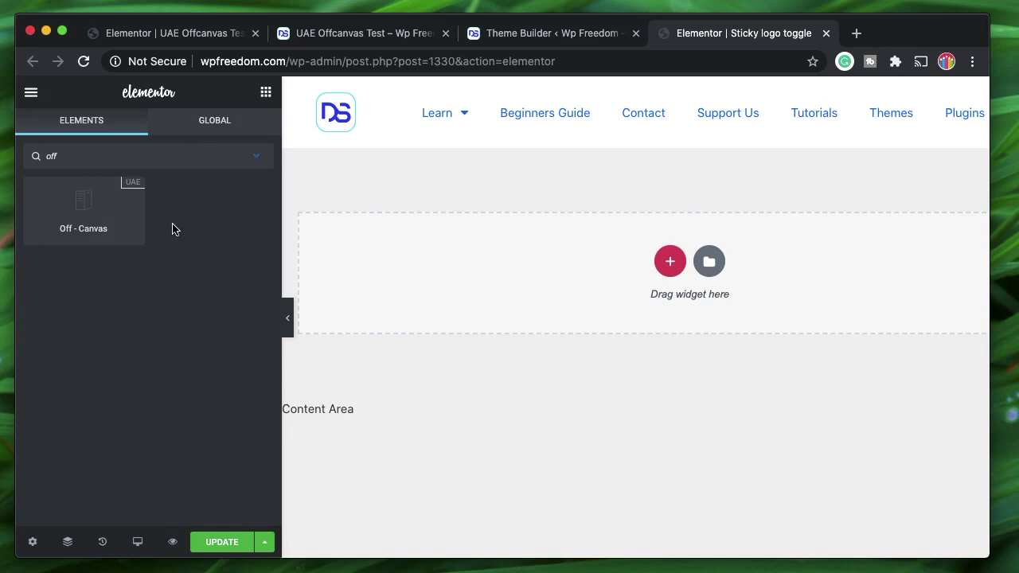
pyautogui.moveTo(107, 206); pyautogui.dragTo(590, 118)
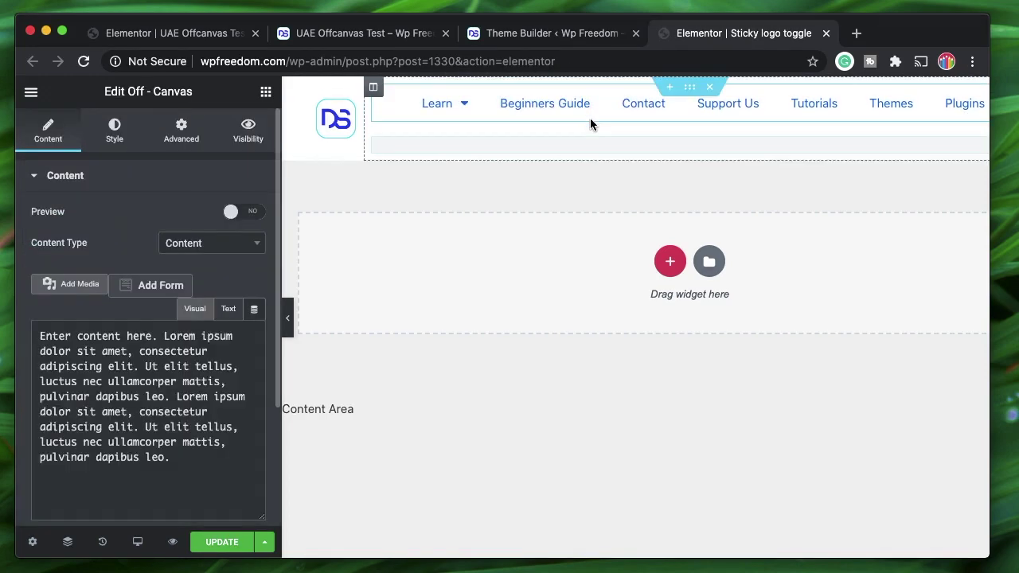
pyautogui.click(222, 244)
pyautogui.click(207, 305)
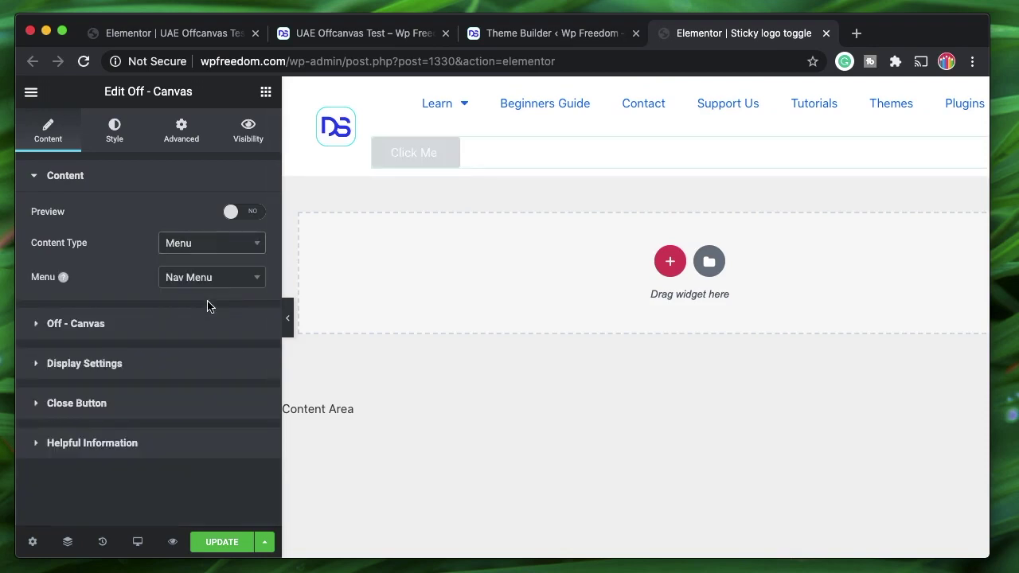
pyautogui.click(213, 279)
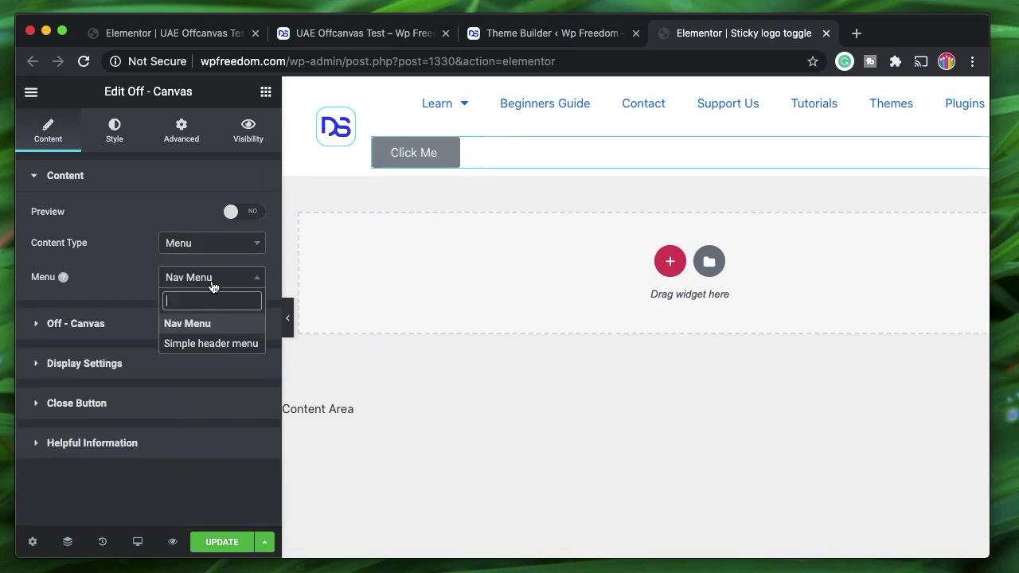
pyautogui.click(191, 321)
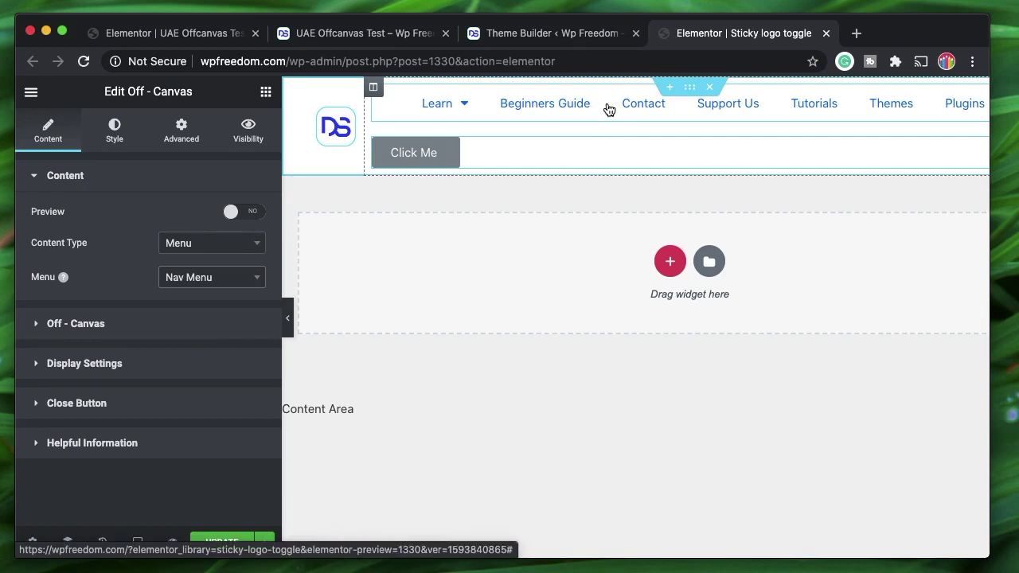
# - Set the off-canvas position to Right and test the menu with the Click Me button
pyautogui.click(186, 318)
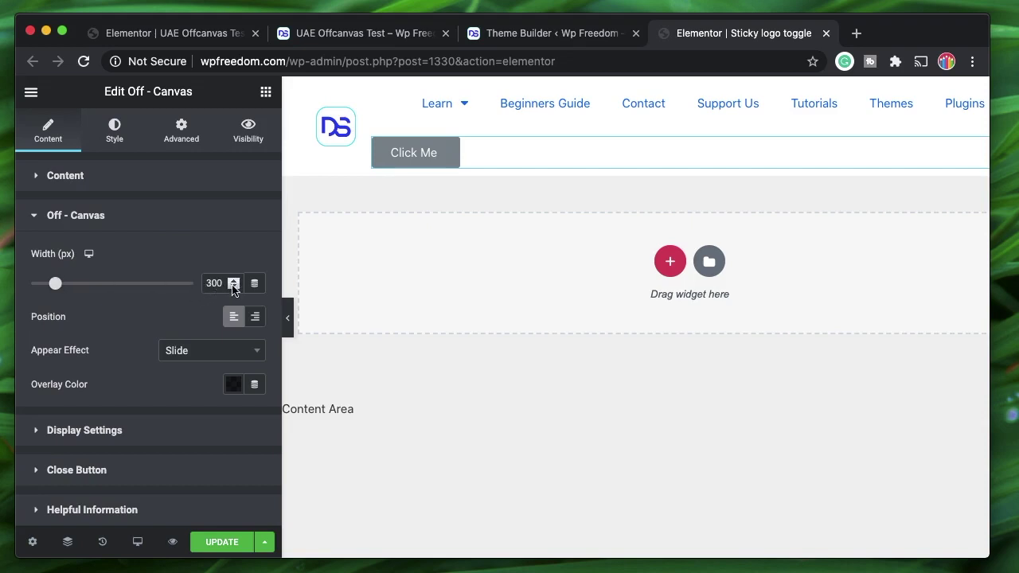
pyautogui.click(253, 319)
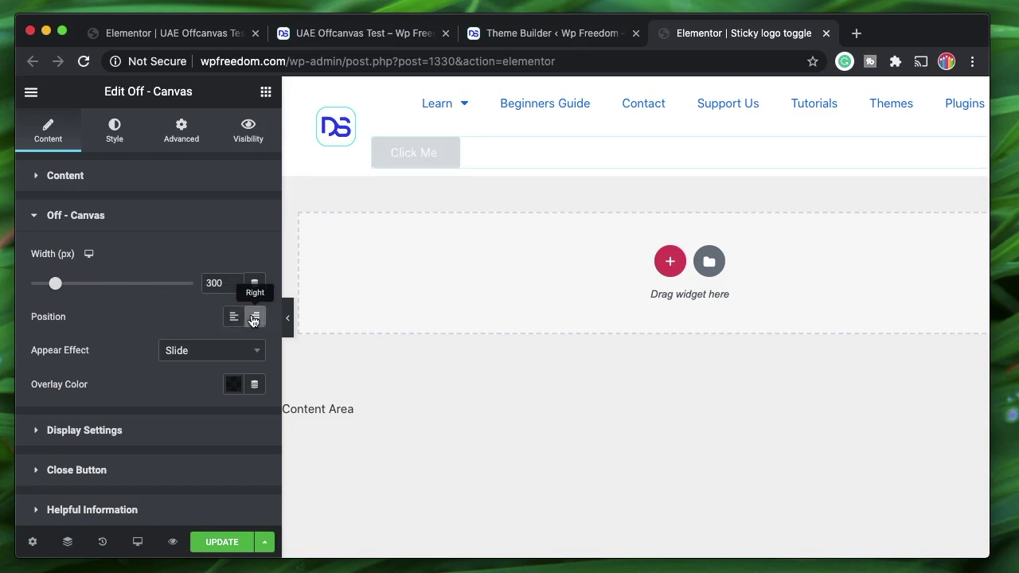
pyautogui.click(433, 155)
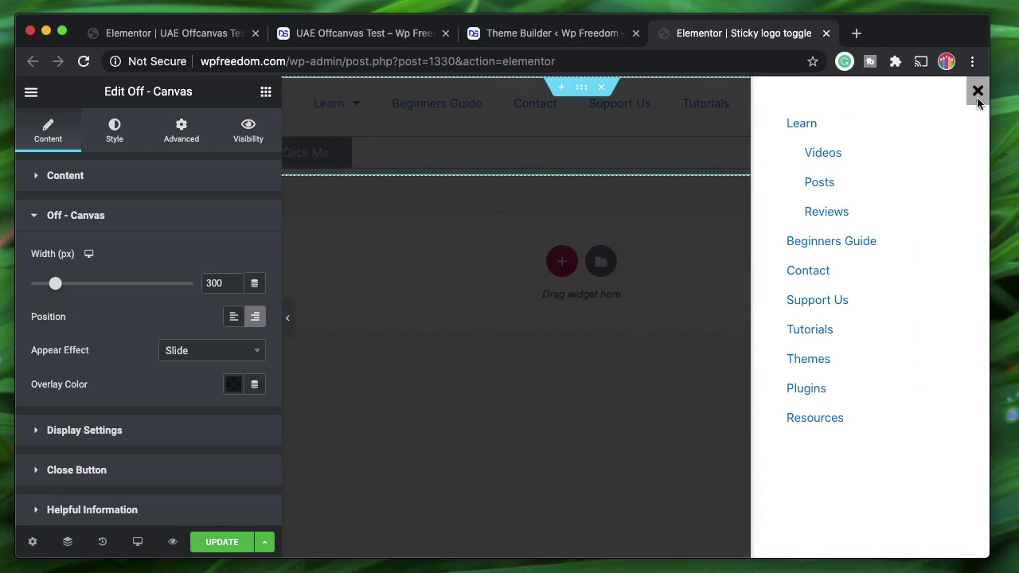
pyautogui.click(977, 94)
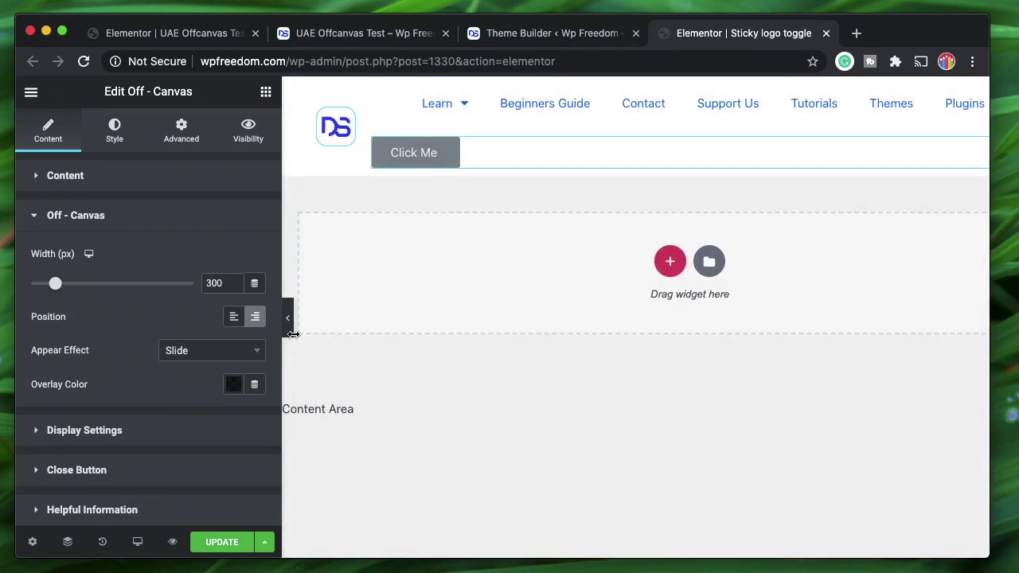
# - Try the Push appear effect on the off-canvas menu and test it with the Click Me button
pyautogui.click(211, 354)
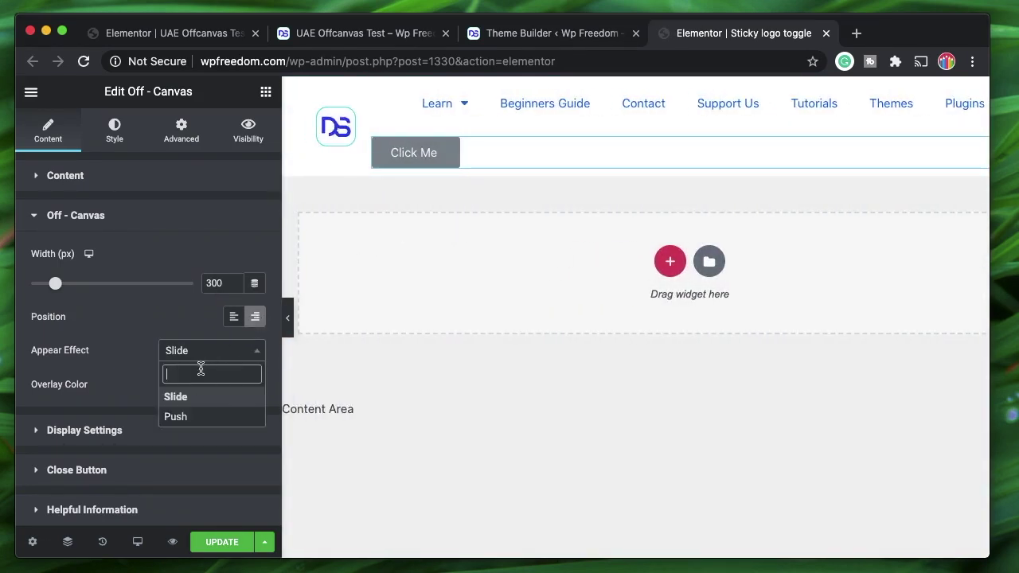
pyautogui.click(212, 350)
pyautogui.click(215, 350)
pyautogui.click(205, 417)
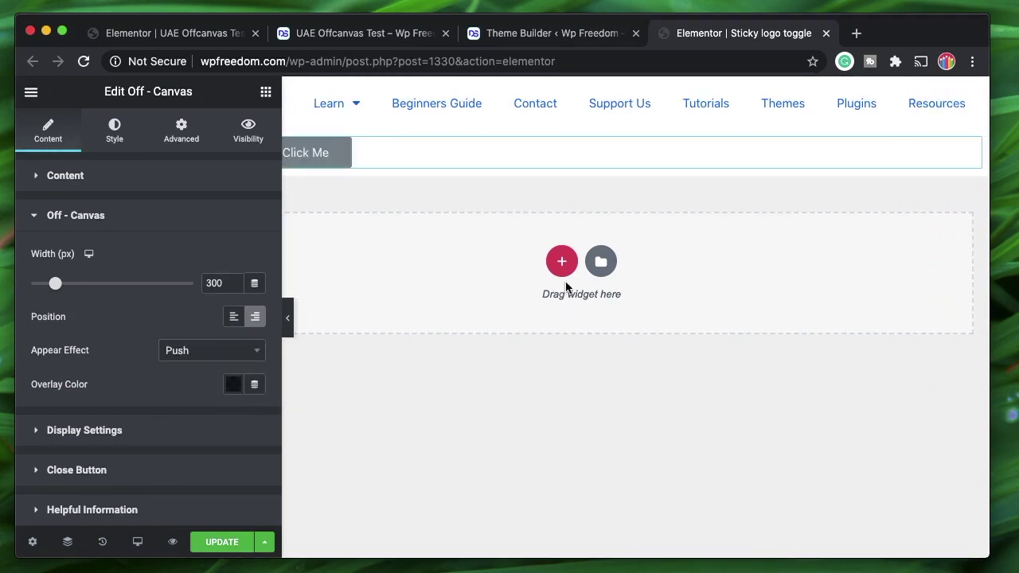
pyautogui.click(330, 164)
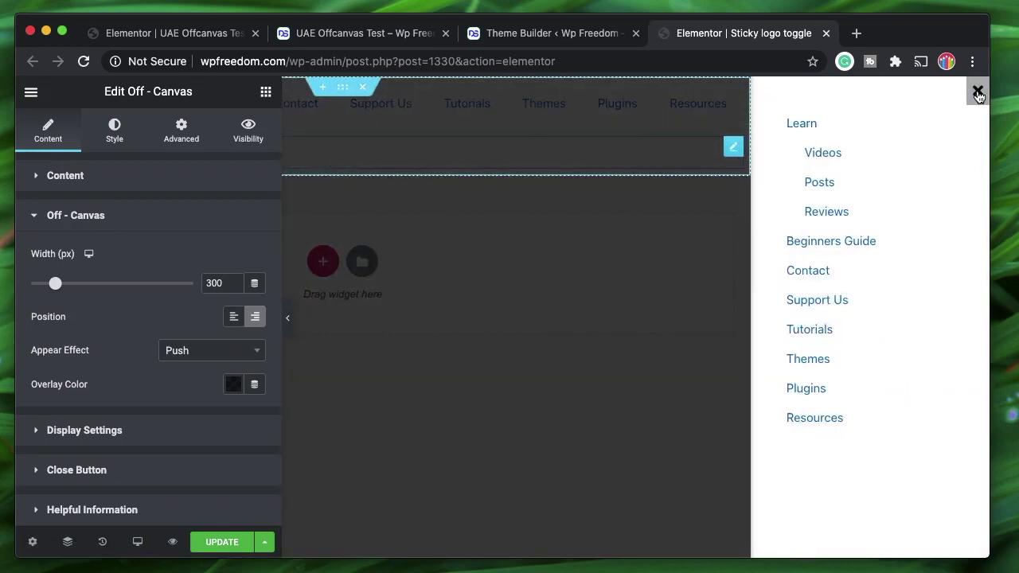
pyautogui.click(978, 93)
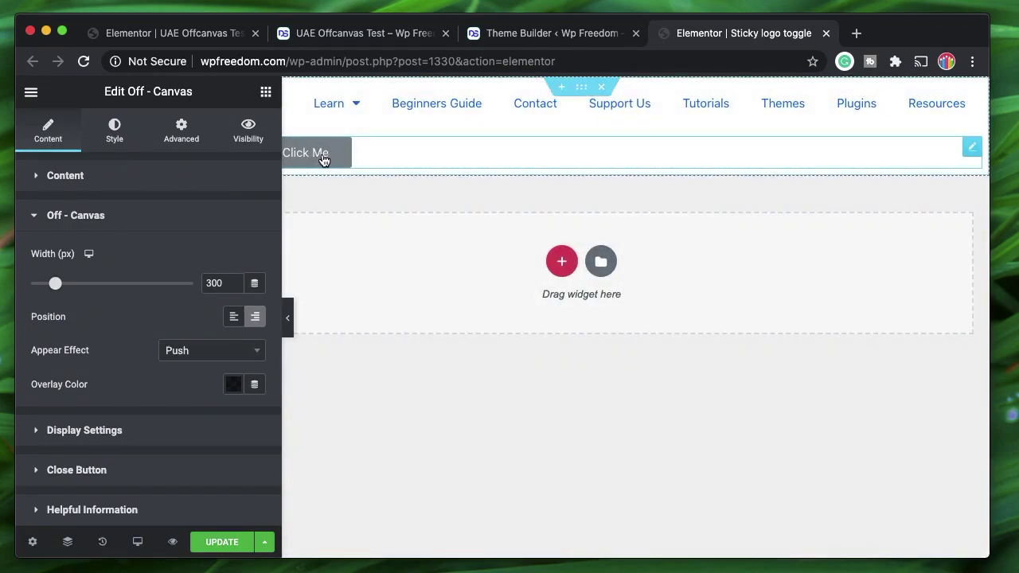
# - Set the appear effect to Slide and collapse the Off - Canvas settings
pyautogui.click(223, 352)
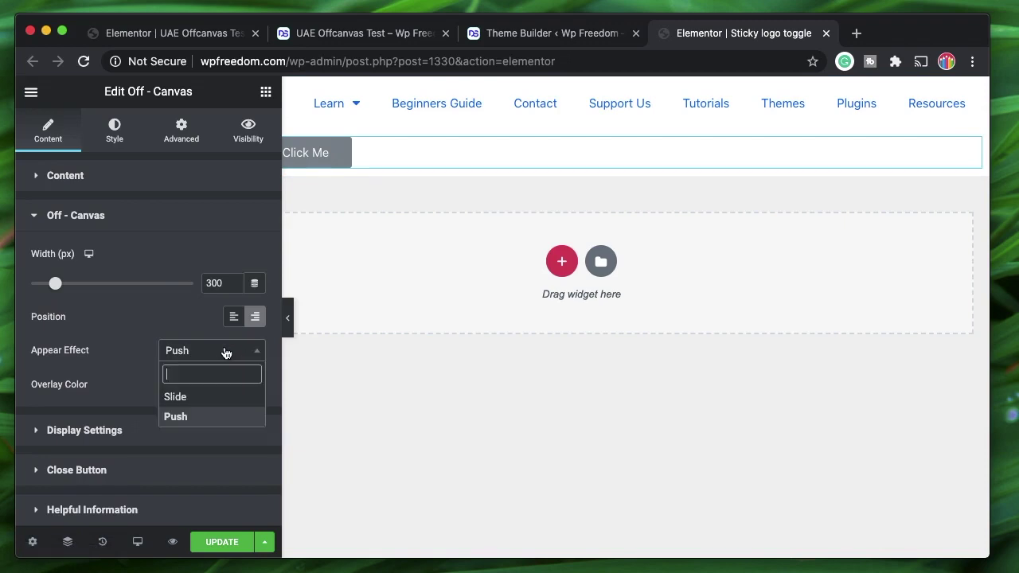
pyautogui.click(185, 397)
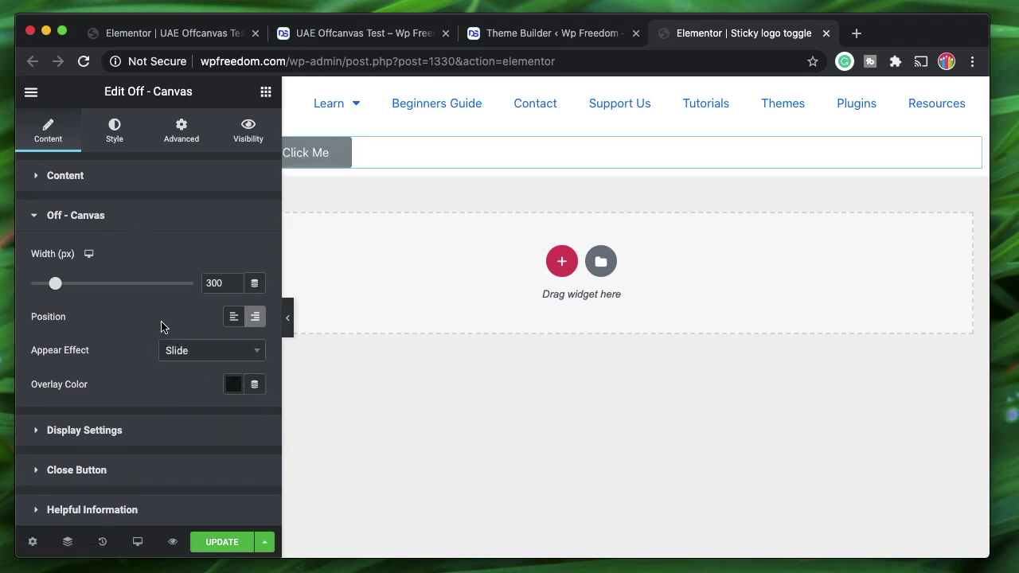
pyautogui.click(101, 217)
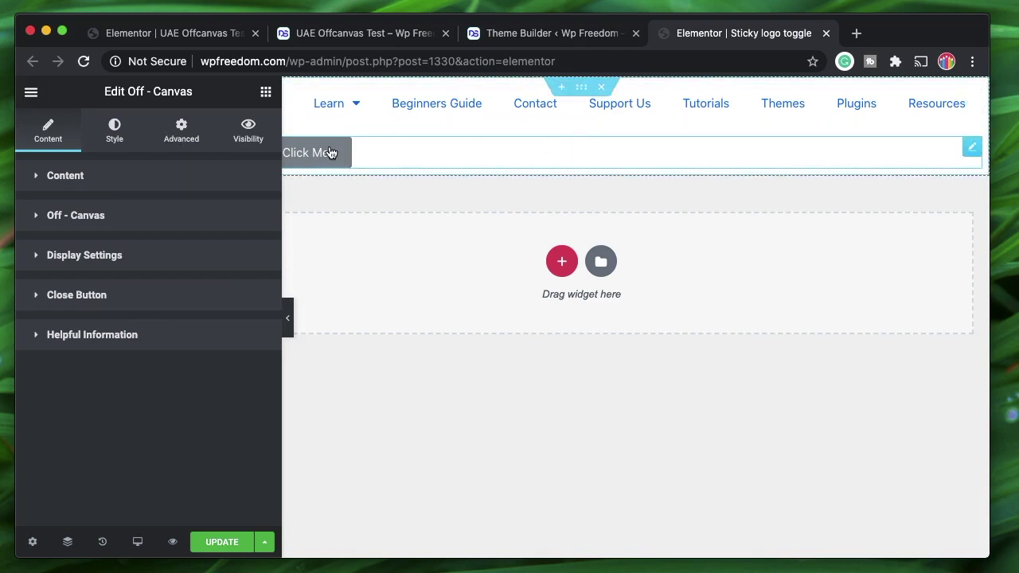
# - Set the off-canvas menu's Display On option to Icon
pyautogui.click(115, 256)
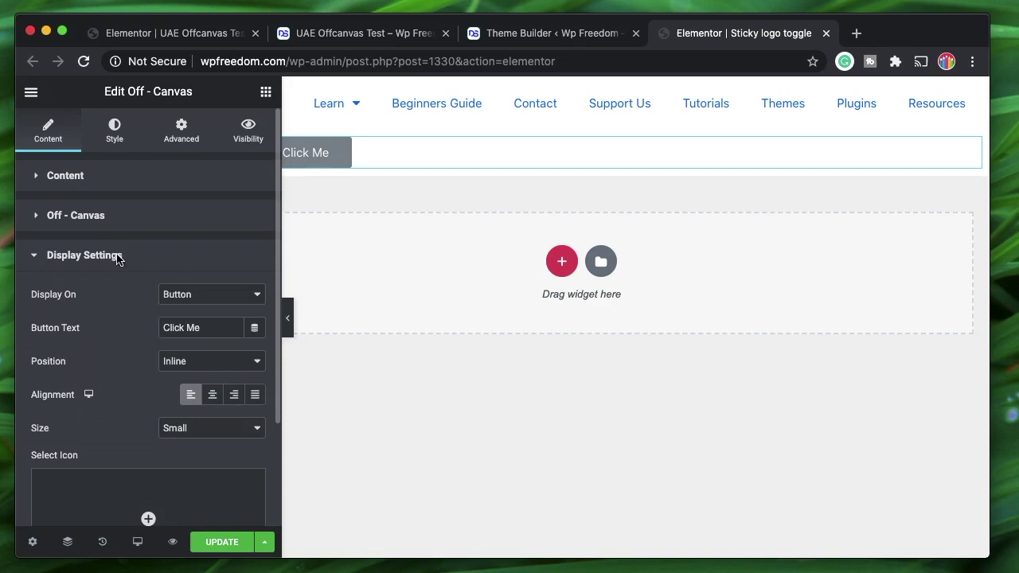
pyautogui.click(225, 299)
pyautogui.click(209, 364)
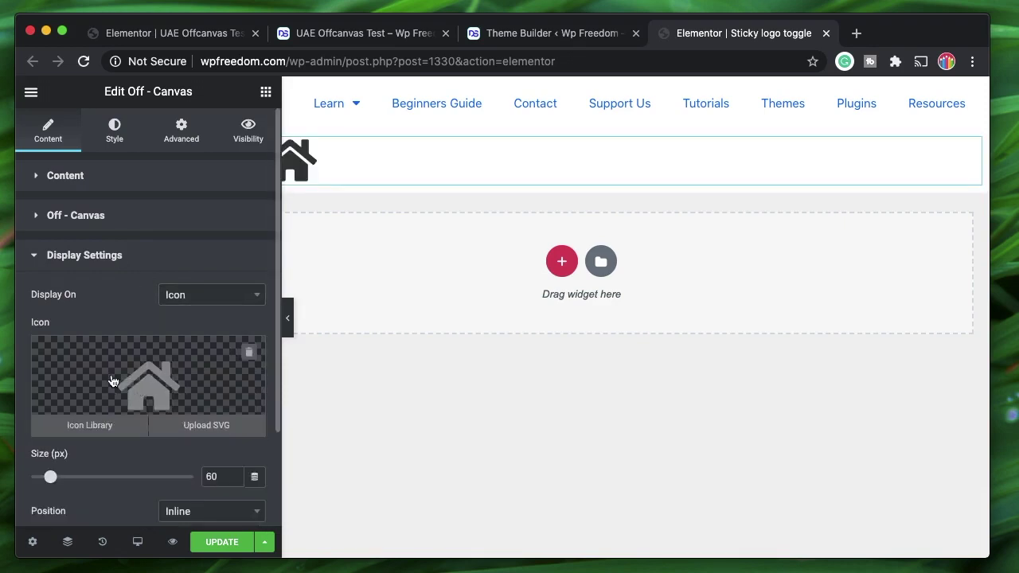
# - Search the icon library for "alig" and insert the Align justify icon as the off-canvas trigger icon
pyautogui.click(154, 371)
pyautogui.scroll(-10, 422, 342)
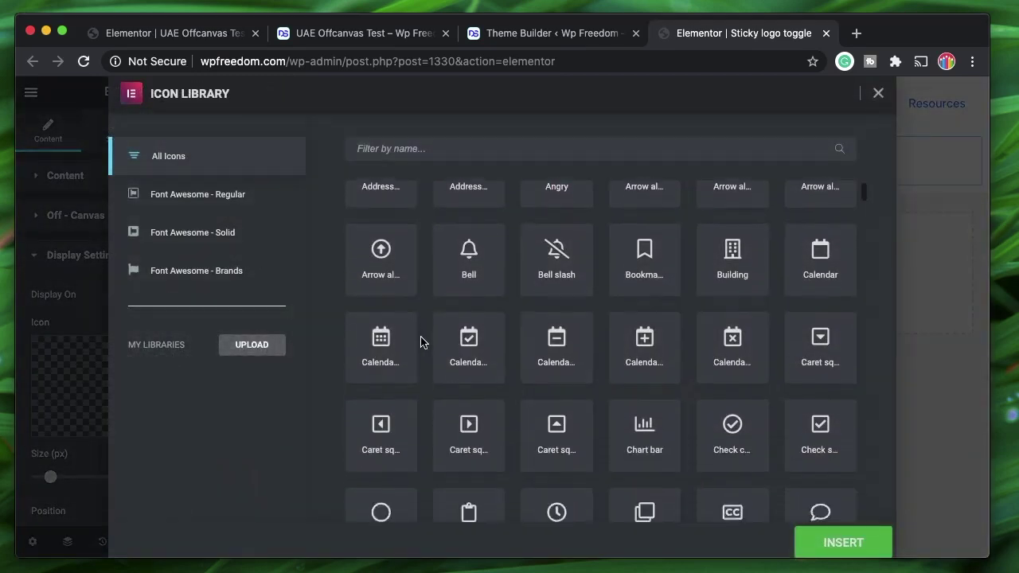
pyautogui.scroll(-12, 421, 342)
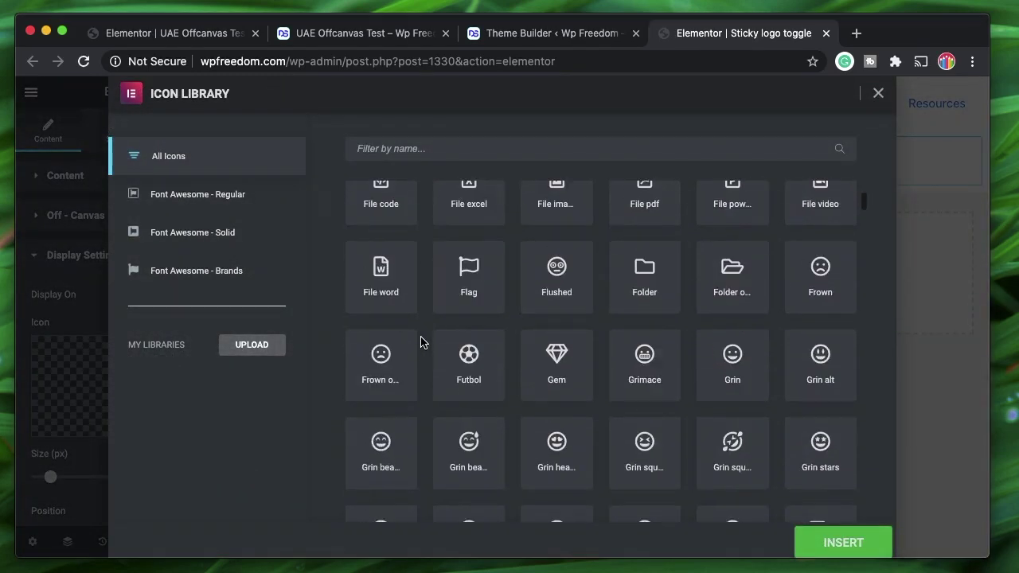
pyautogui.scroll(-8, 421, 342)
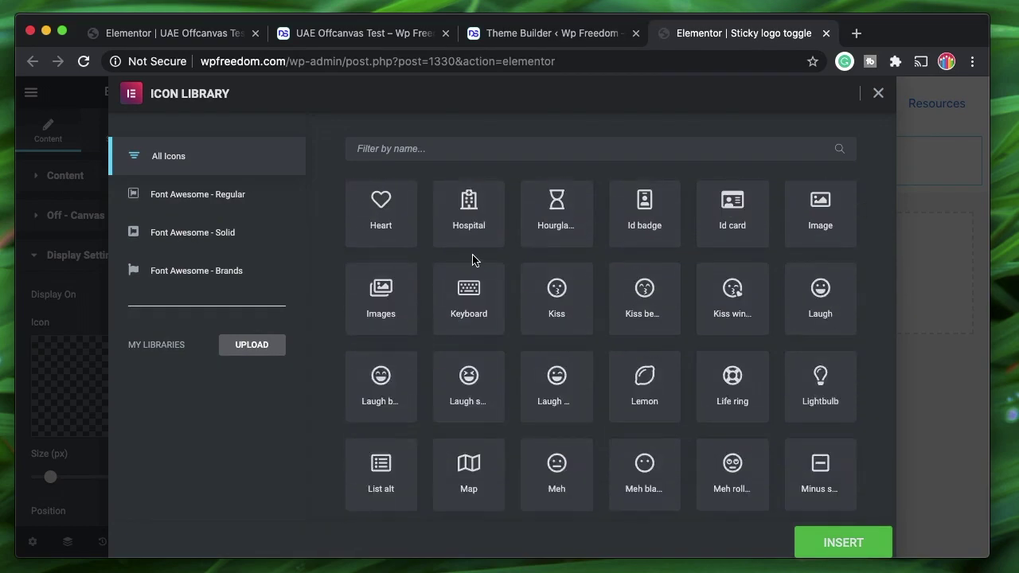
pyautogui.click(451, 157)
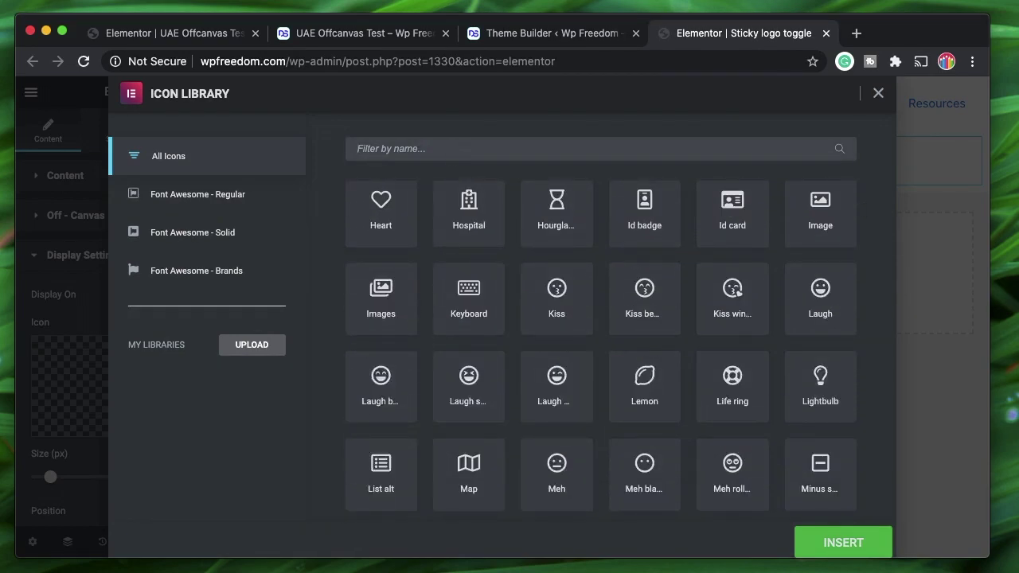
pyautogui.write('alig')
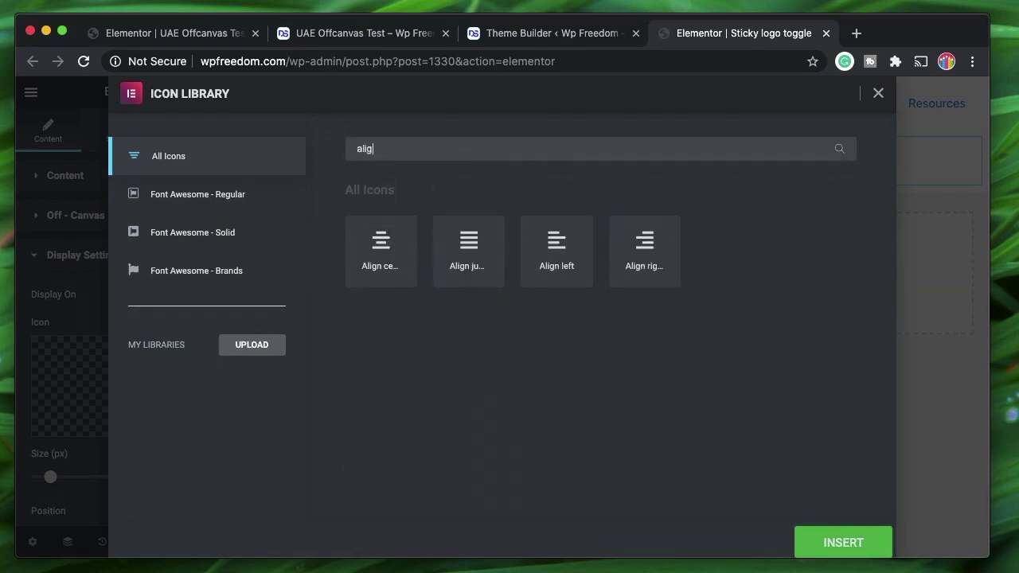
pyautogui.click(467, 267)
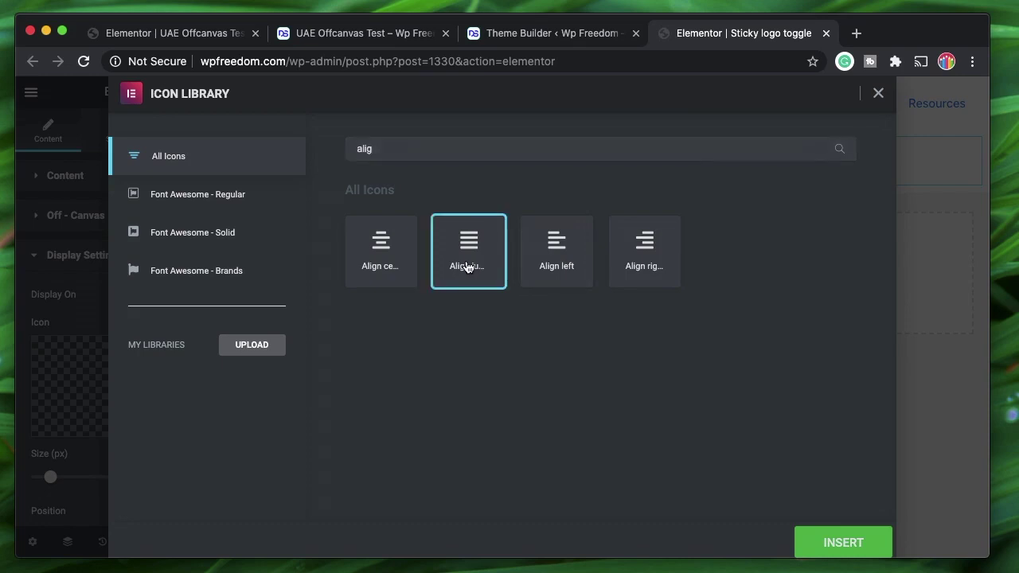
pyautogui.click(806, 538)
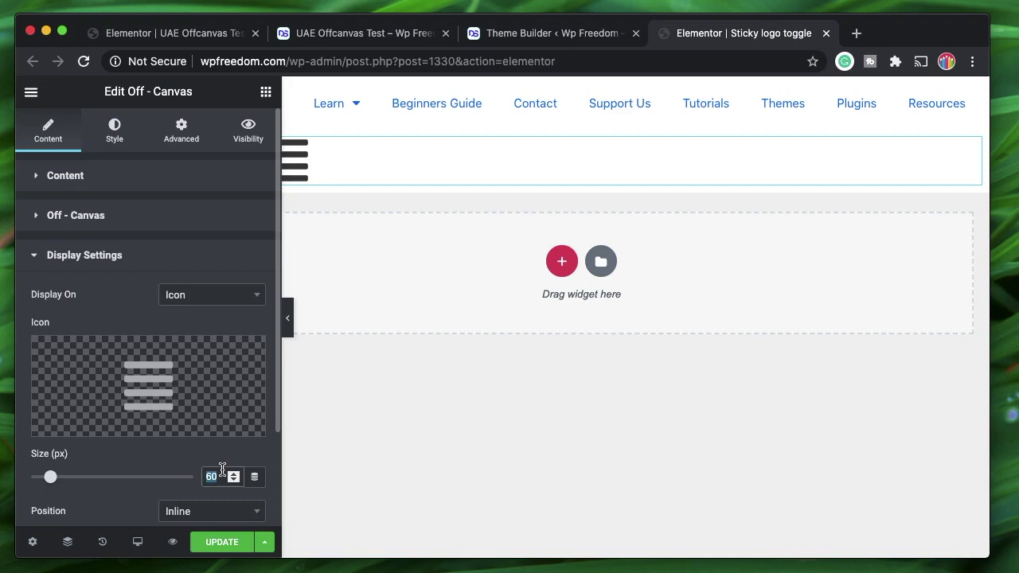
# - Set the trigger icon's size to 20 px and align it to the right
pyautogui.write('20')
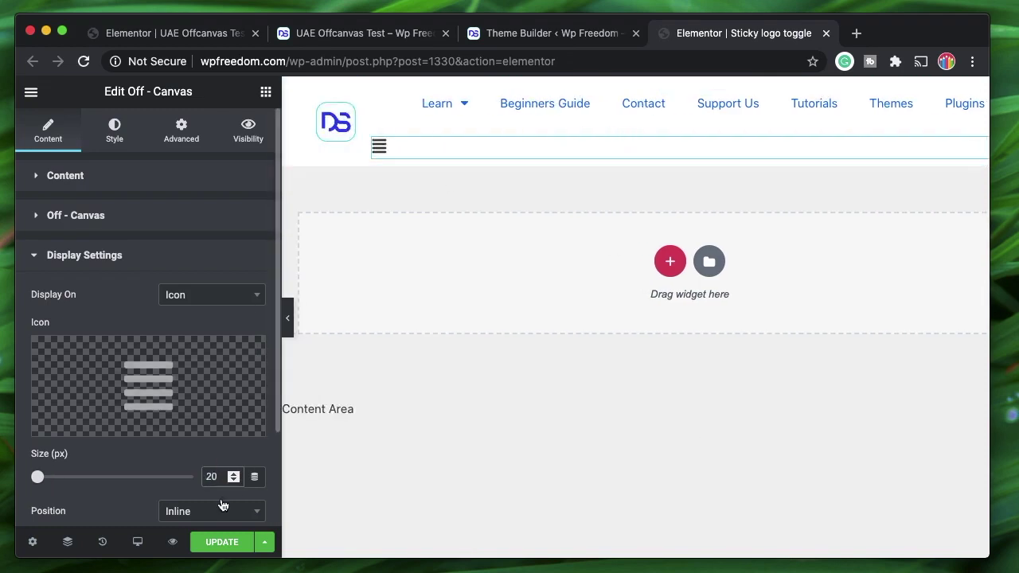
pyautogui.scroll(-3, 145, 465)
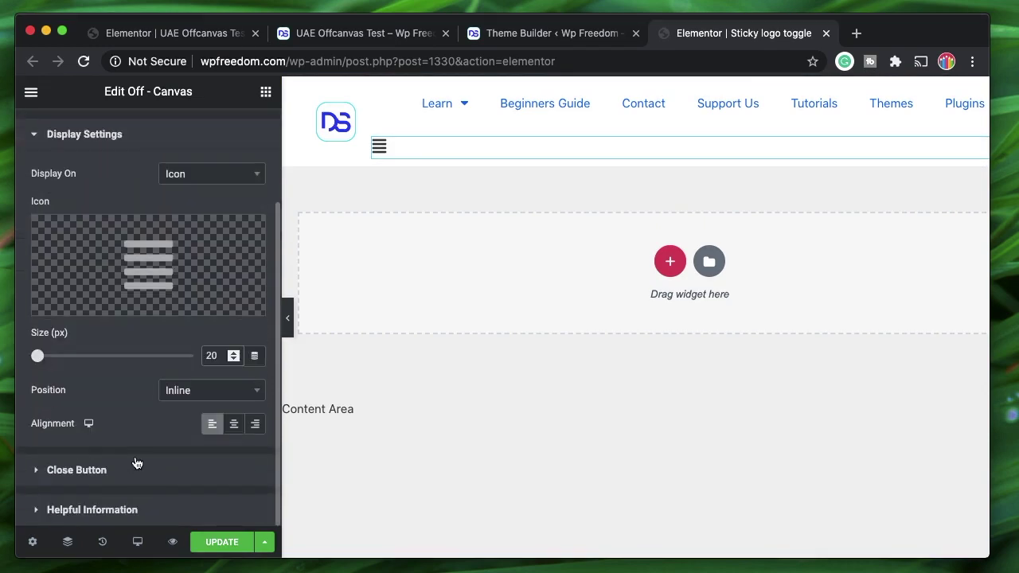
pyautogui.click(255, 423)
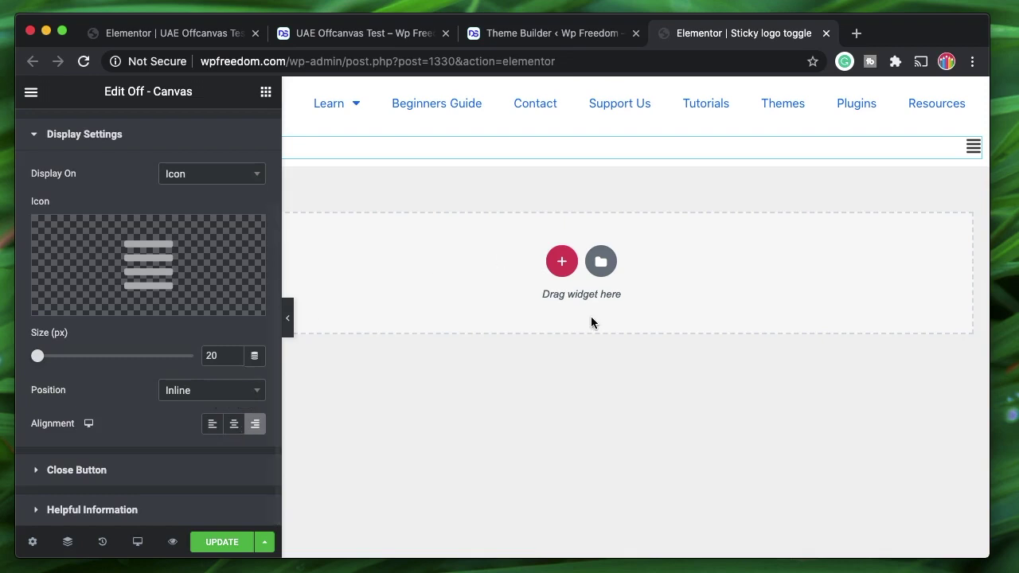
# - Delete the Nav Menu widget from the header and update the template
pyautogui.rightClick(706, 107)
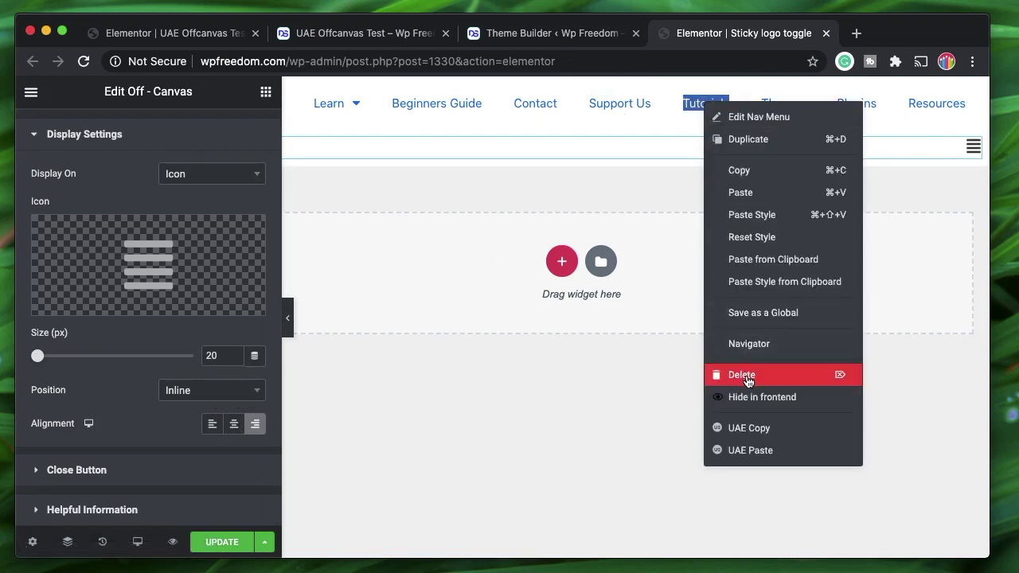
pyautogui.click(745, 376)
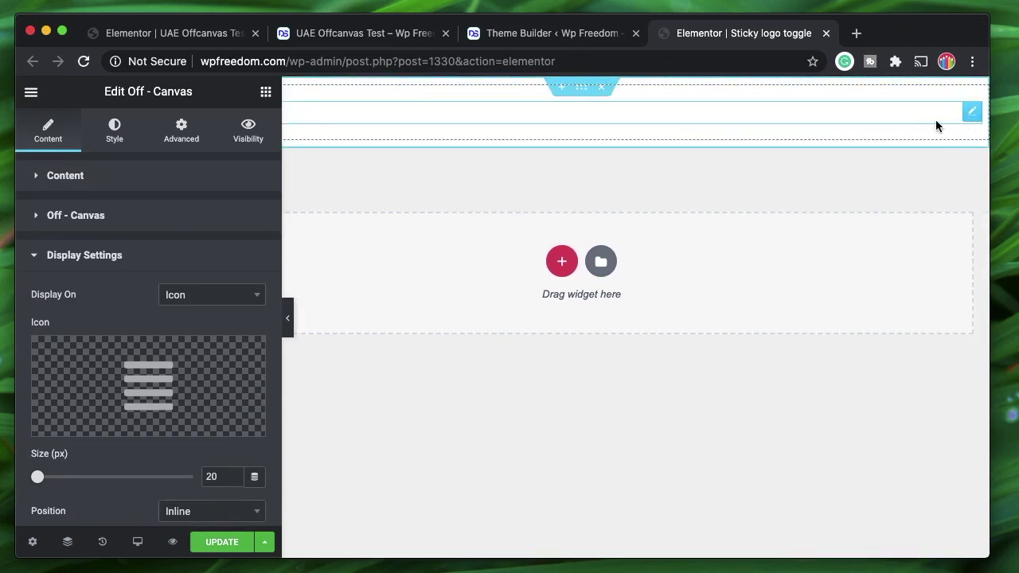
pyautogui.moveTo(969, 124)
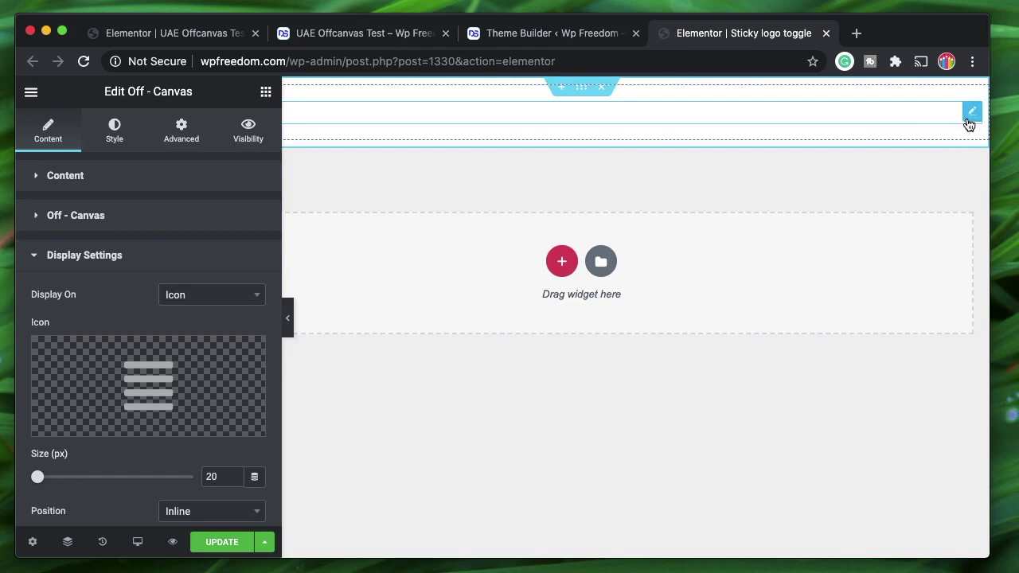
pyautogui.click(212, 549)
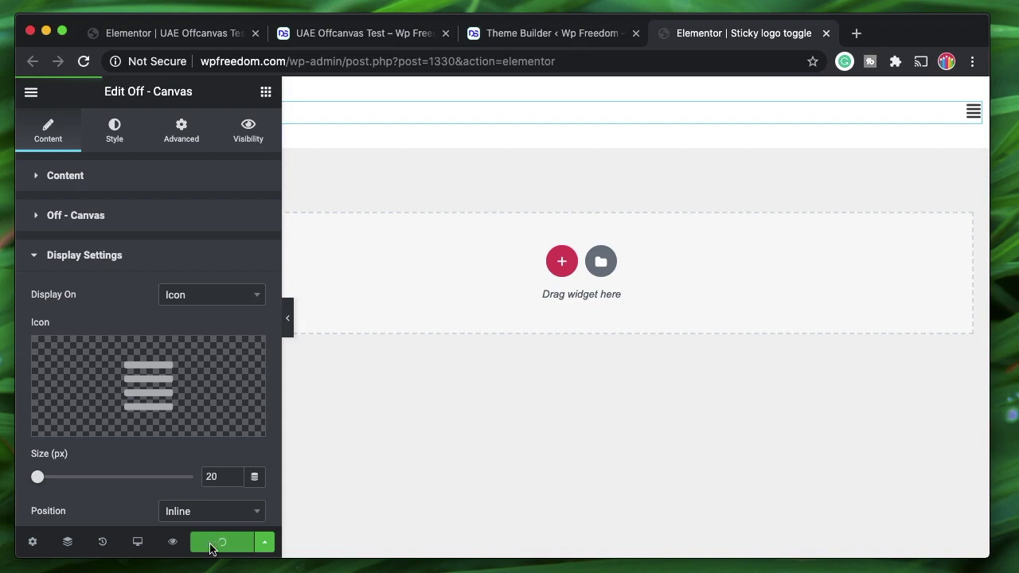
pyautogui.click(96, 256)
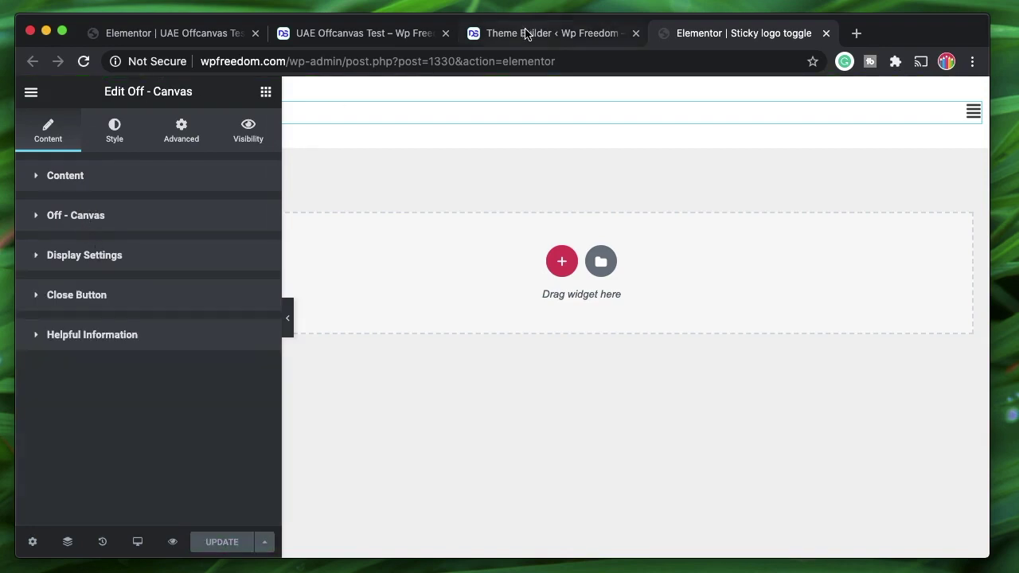
# - Reload the UAE Offcanvas Test preview page, then open and close the off-canvas menu from the header icon
pyautogui.click(376, 33)
pyautogui.scroll(-2, 398, 273)
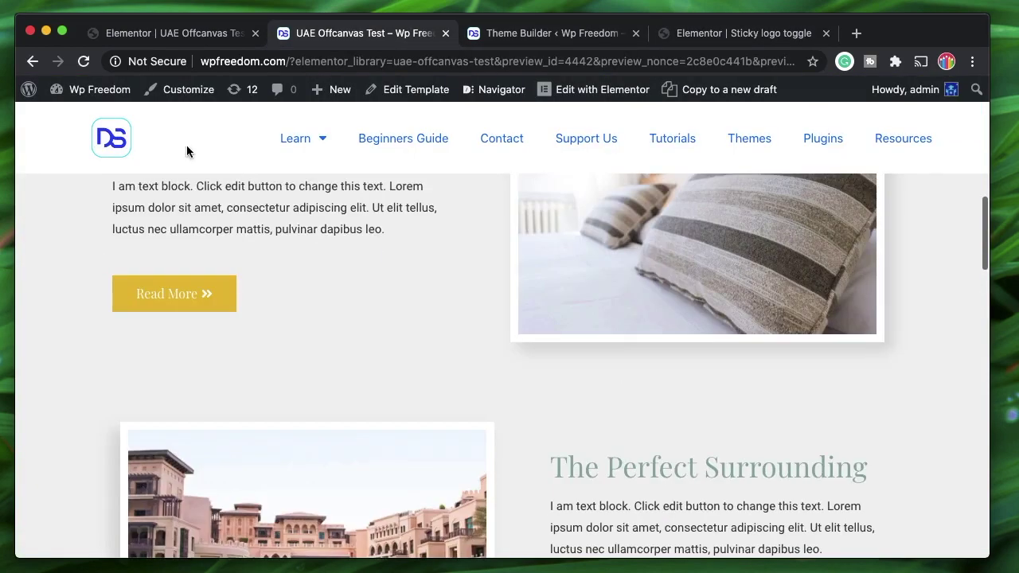
pyautogui.click(83, 61)
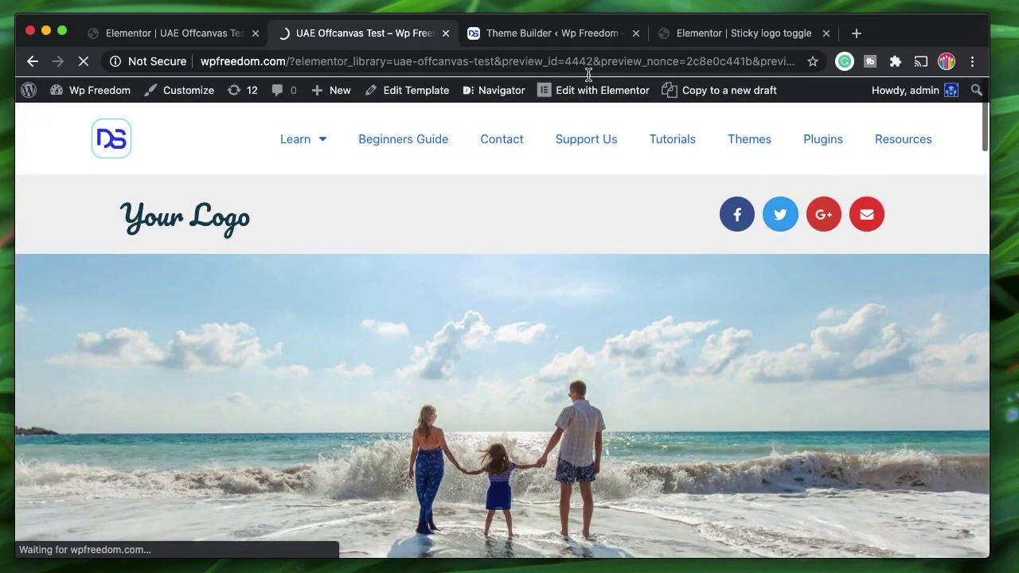
pyautogui.click(744, 32)
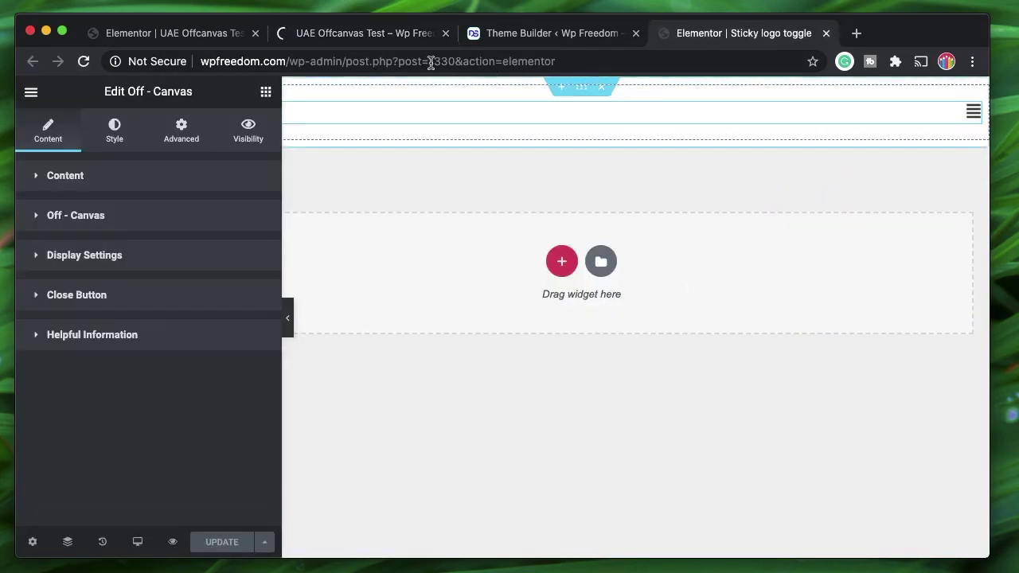
pyautogui.click(359, 33)
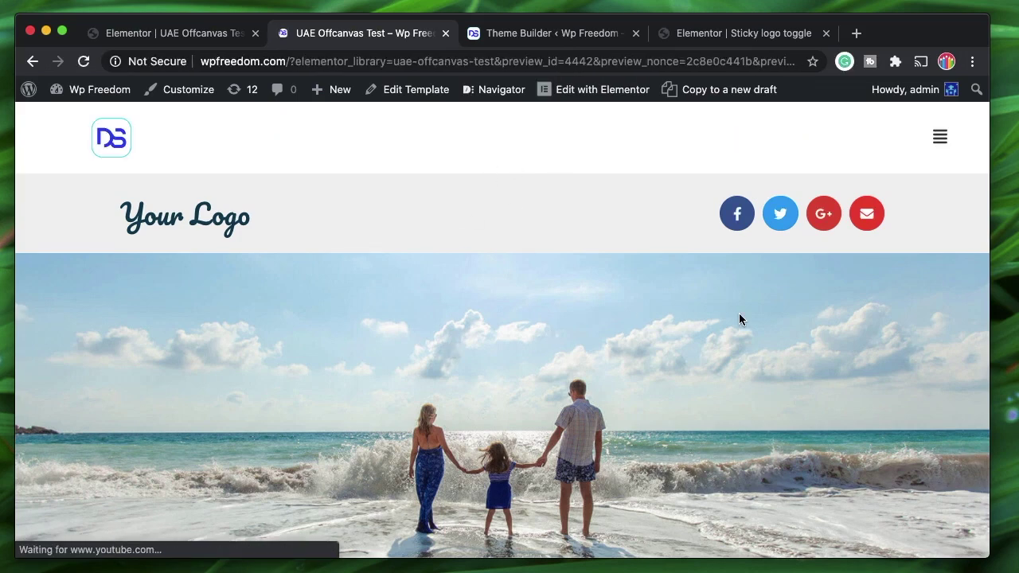
pyautogui.click(940, 136)
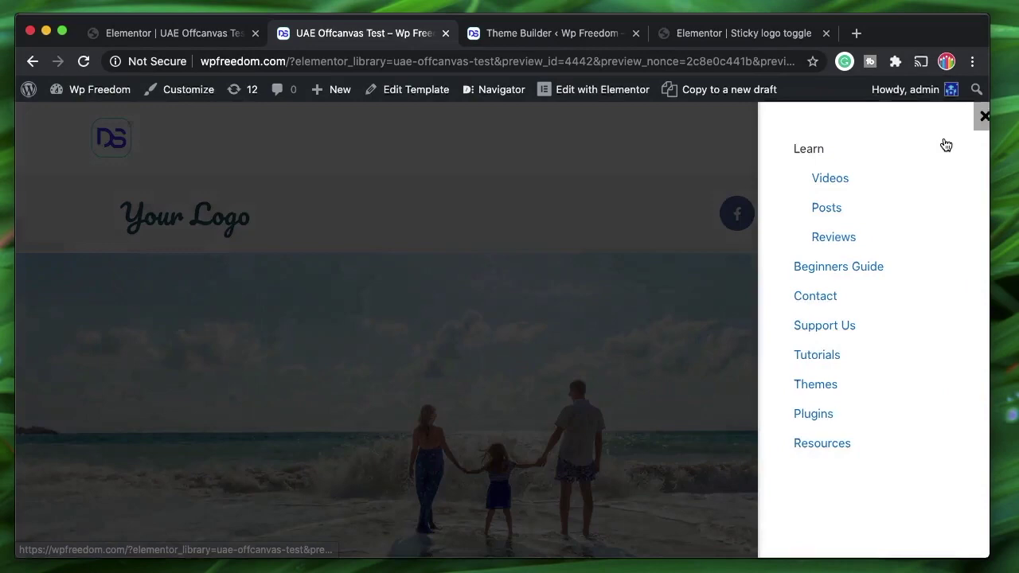
pyautogui.click(977, 116)
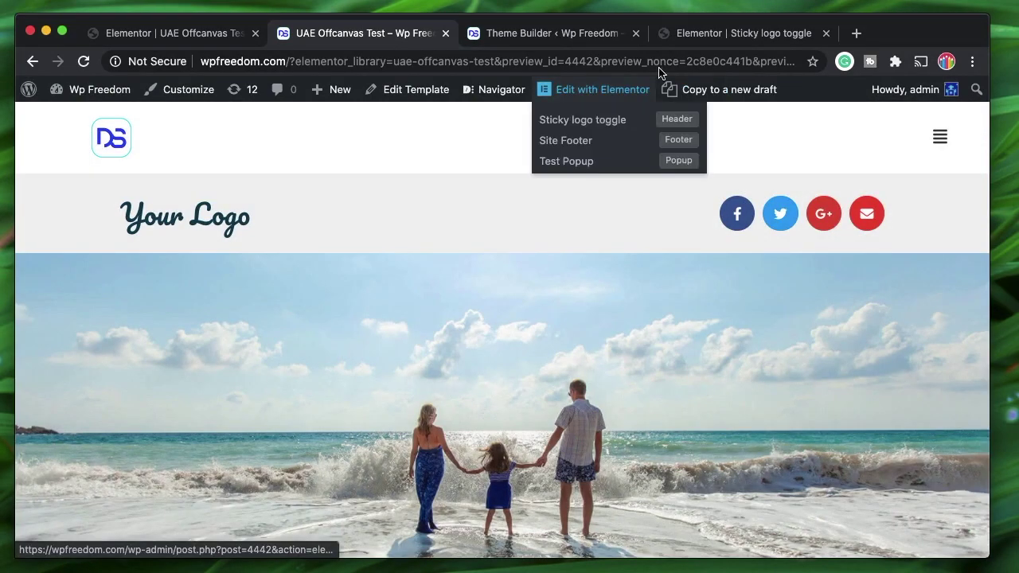
# - In the header template, enable Close on ESC Keypress and Close on Overlay Click for the off-canvas menu
pyautogui.click(723, 36)
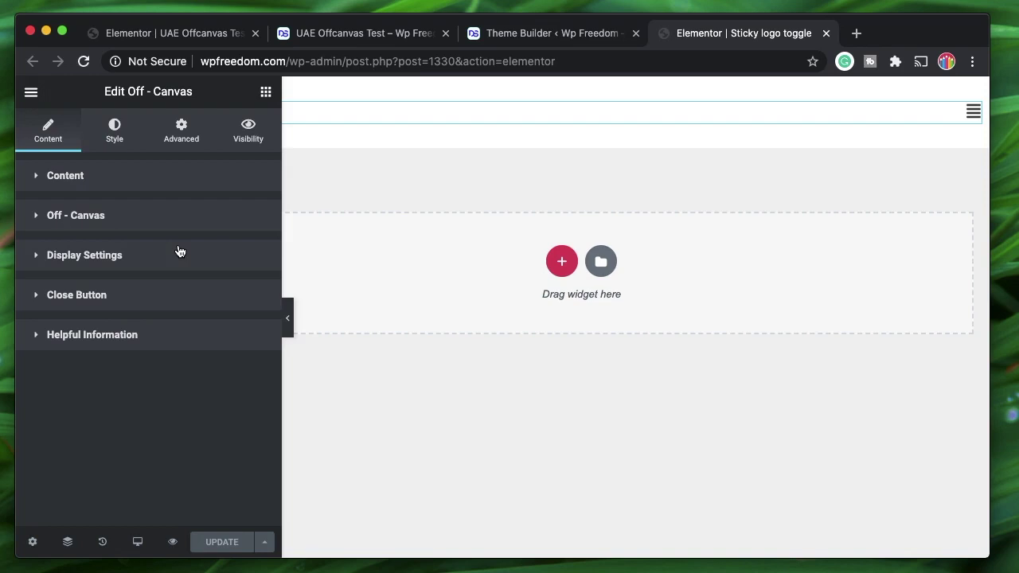
pyautogui.click(124, 228)
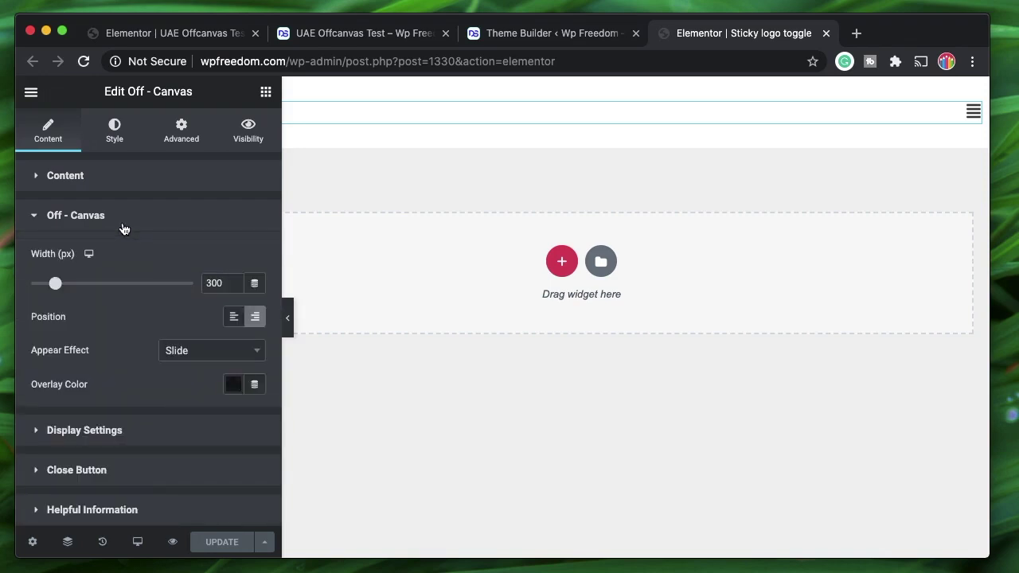
pyautogui.click(156, 437)
pyautogui.click(79, 253)
pyautogui.click(95, 297)
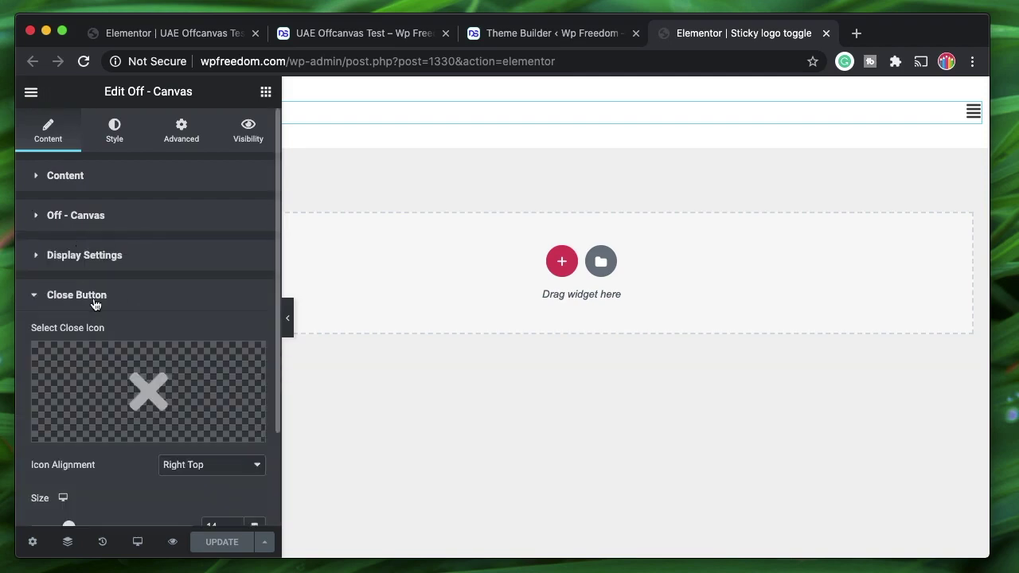
pyautogui.scroll(-3, 79, 460)
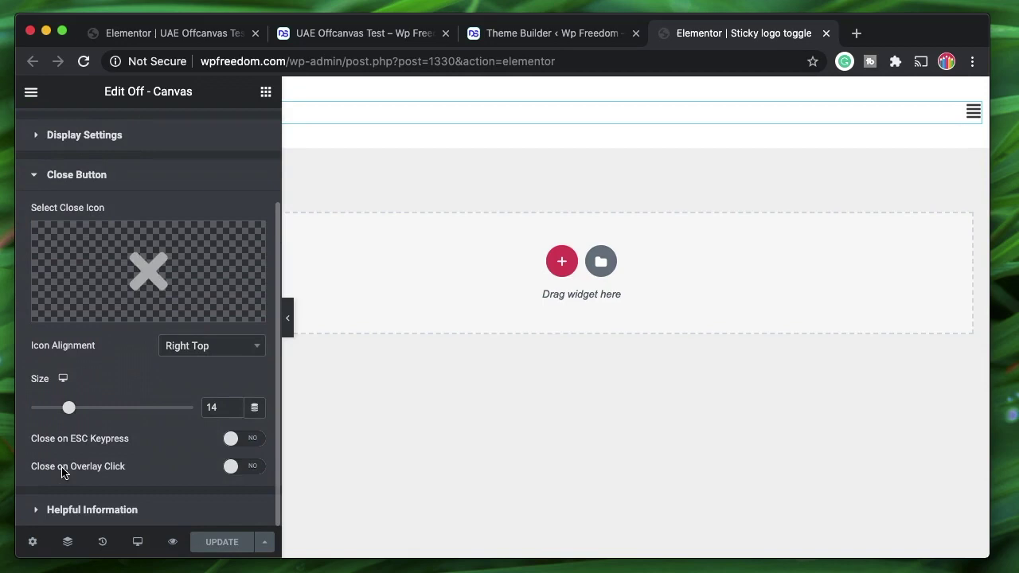
pyautogui.click(236, 440)
pyautogui.click(244, 466)
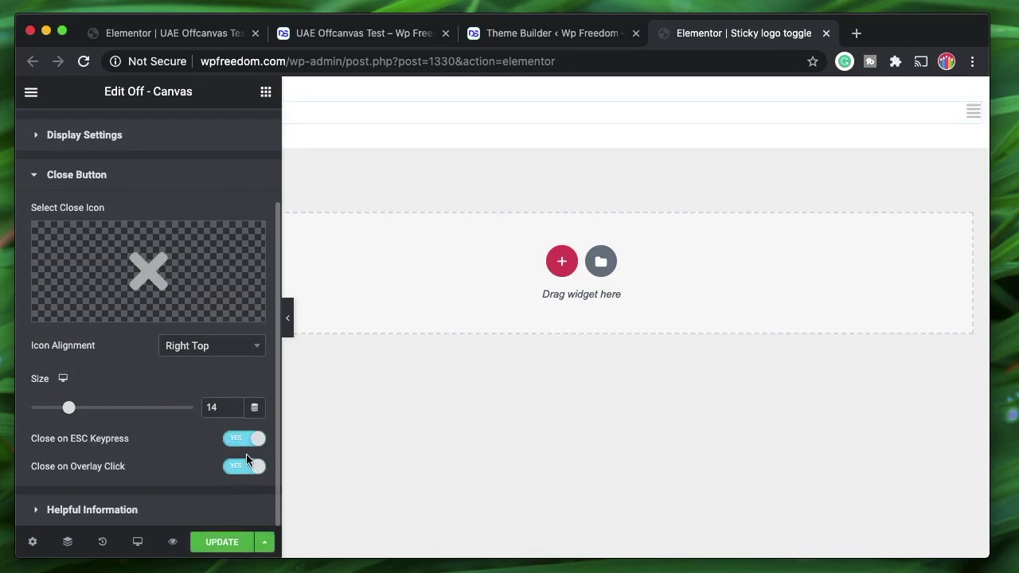
pyautogui.scroll(5, 131, 465)
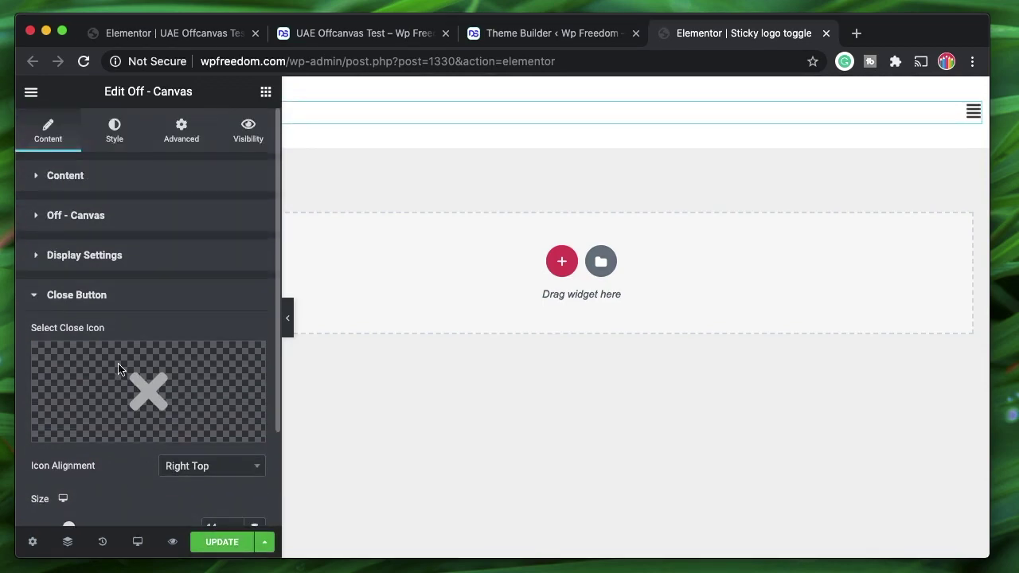
# - Set the trigger icon's normal color to red #EF2828 in the Off - Canvas widget's styling
pyautogui.click(113, 137)
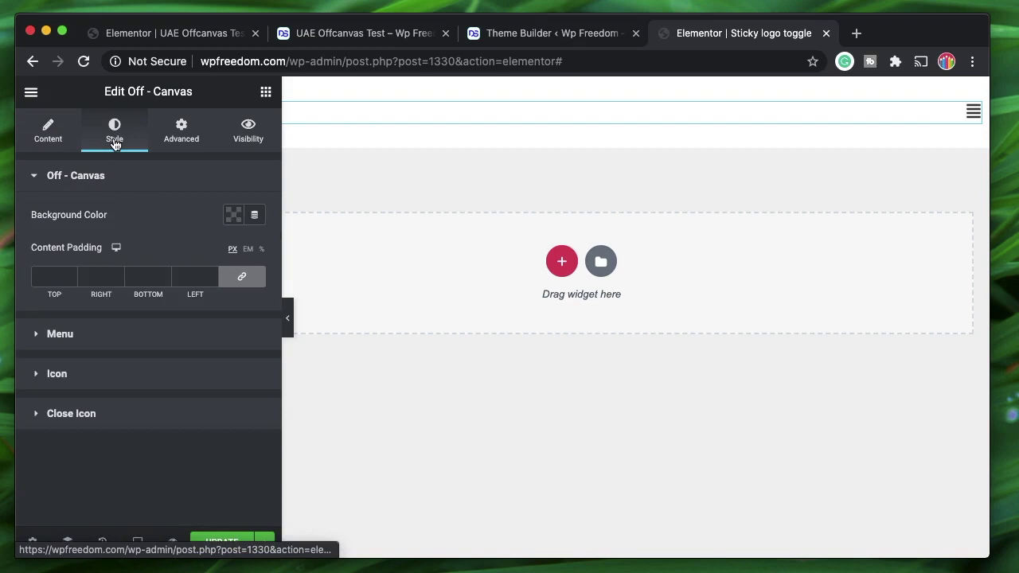
pyautogui.click(103, 341)
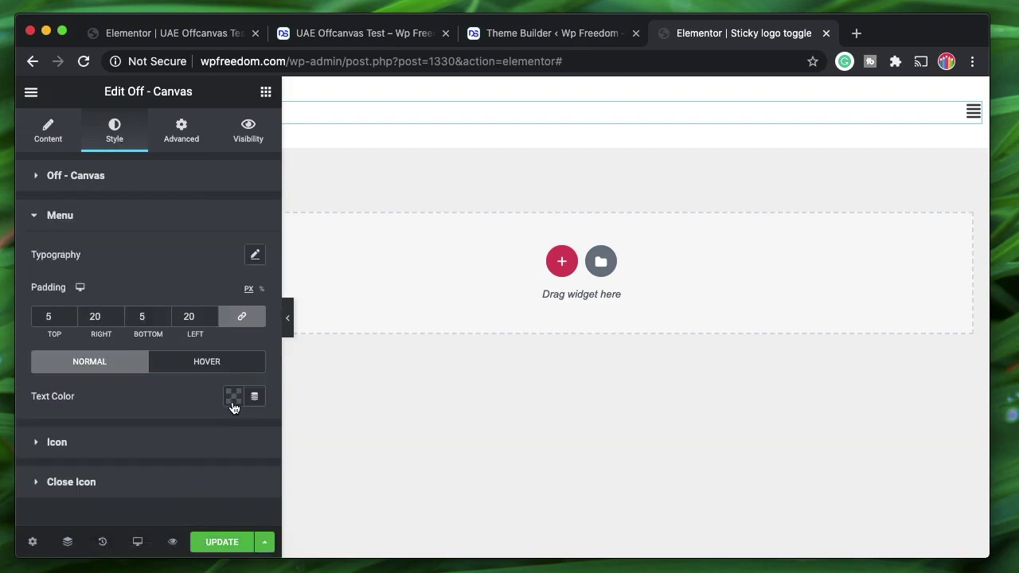
pyautogui.click(125, 180)
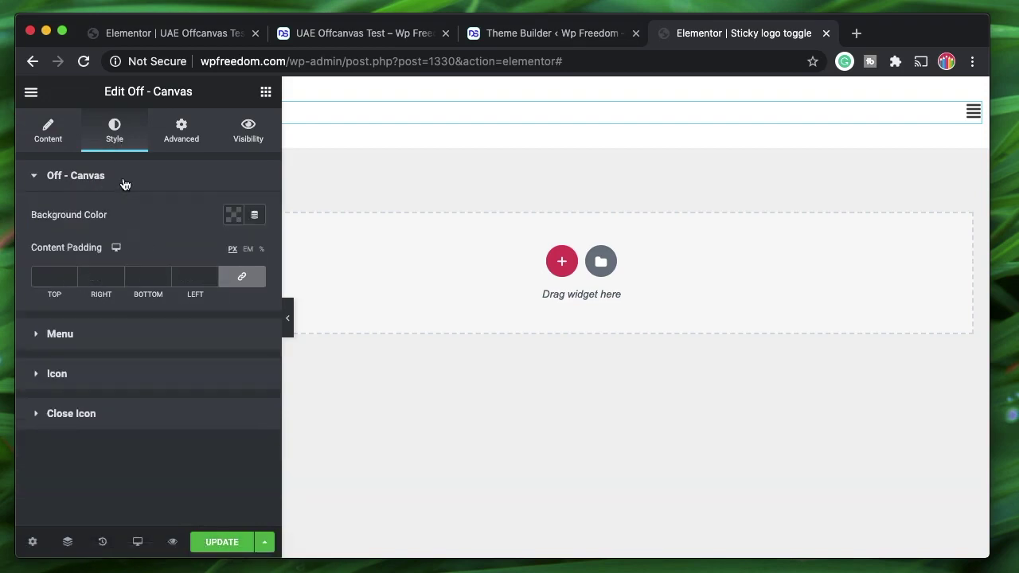
pyautogui.click(234, 216)
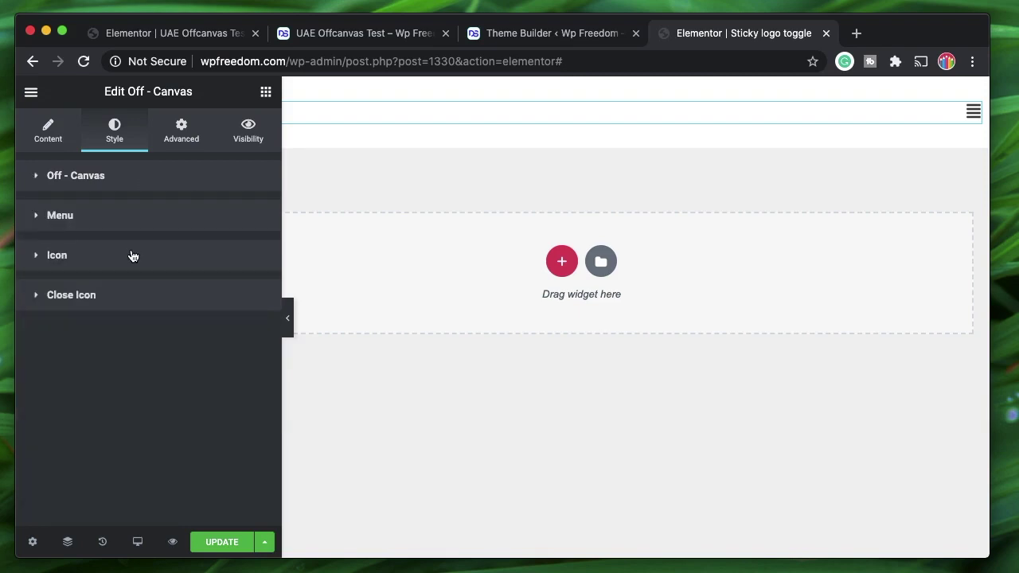
pyautogui.click(133, 255)
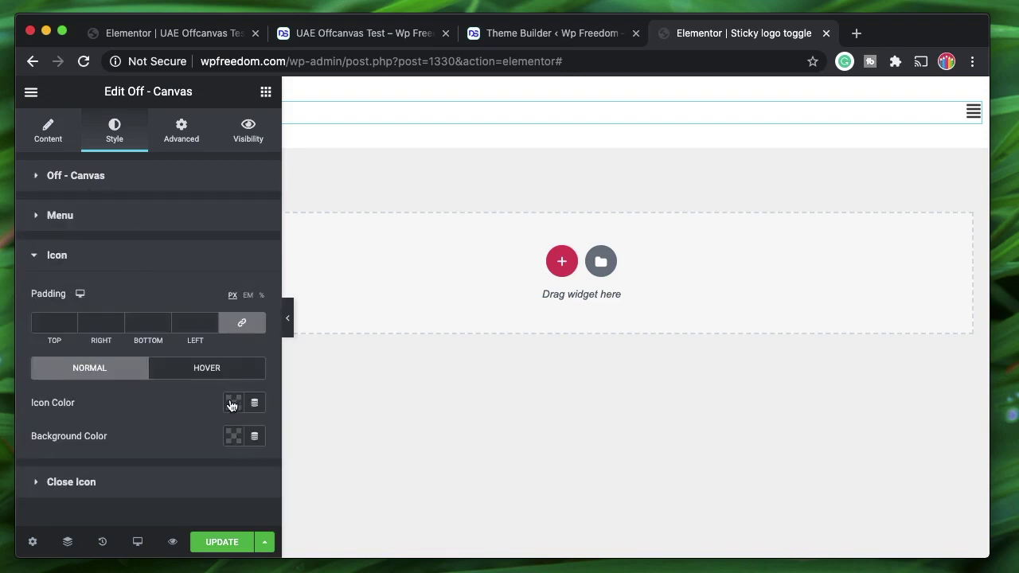
pyautogui.click(232, 404)
pyautogui.click(203, 206)
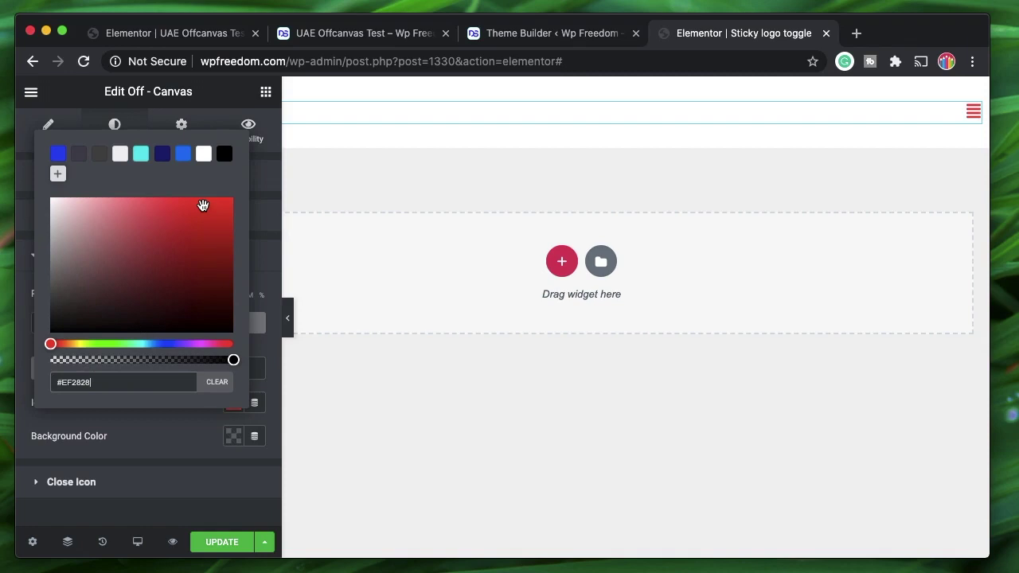
# - Expand the Close Icon style settings of the Off - Canvas widget and update the header template
pyautogui.click(262, 254)
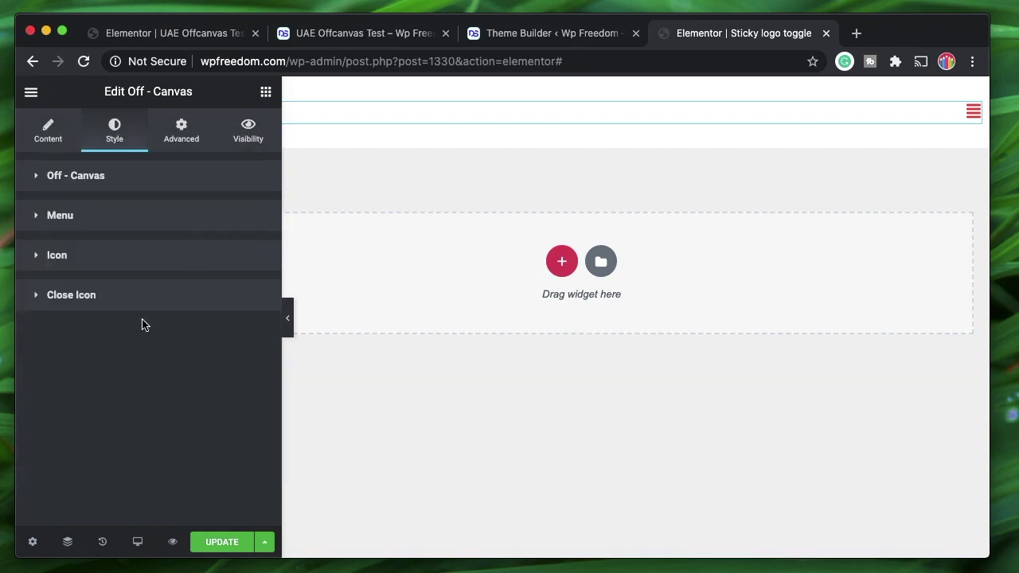
pyautogui.click(139, 299)
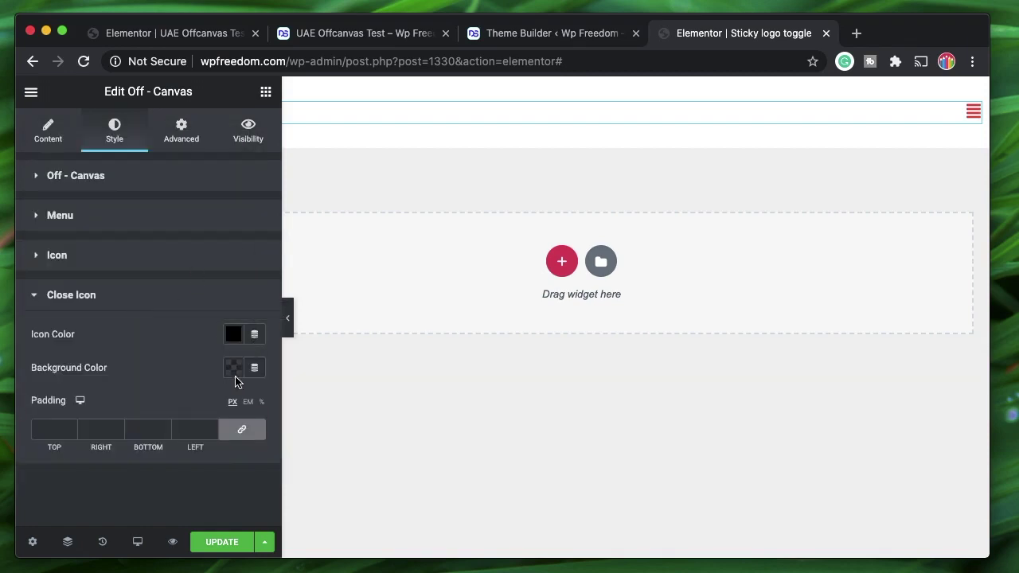
pyautogui.click(222, 542)
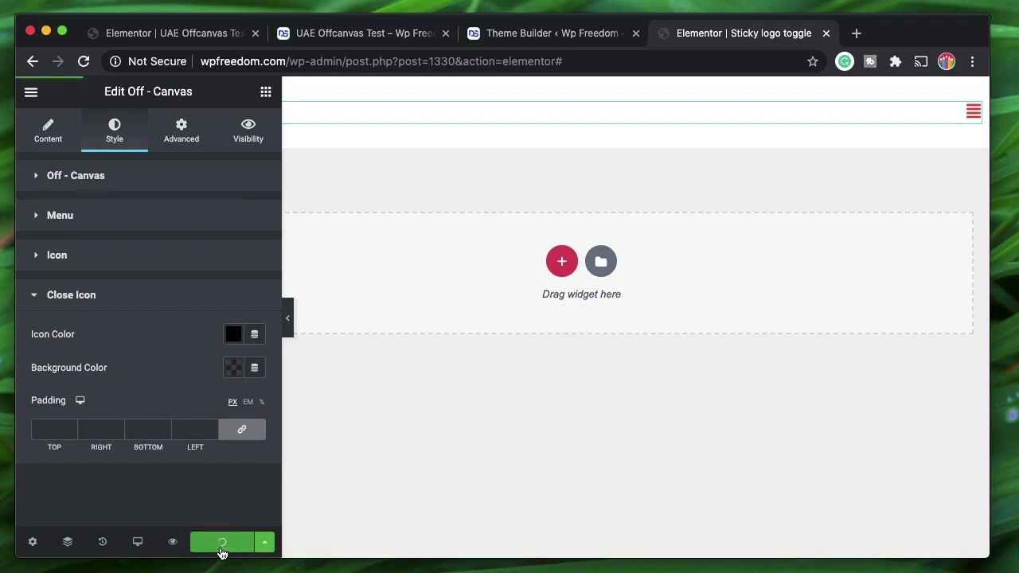
# - Reload the UAE Offcanvas Test preview page and open the off-canvas menu from the header icon
pyautogui.click(329, 36)
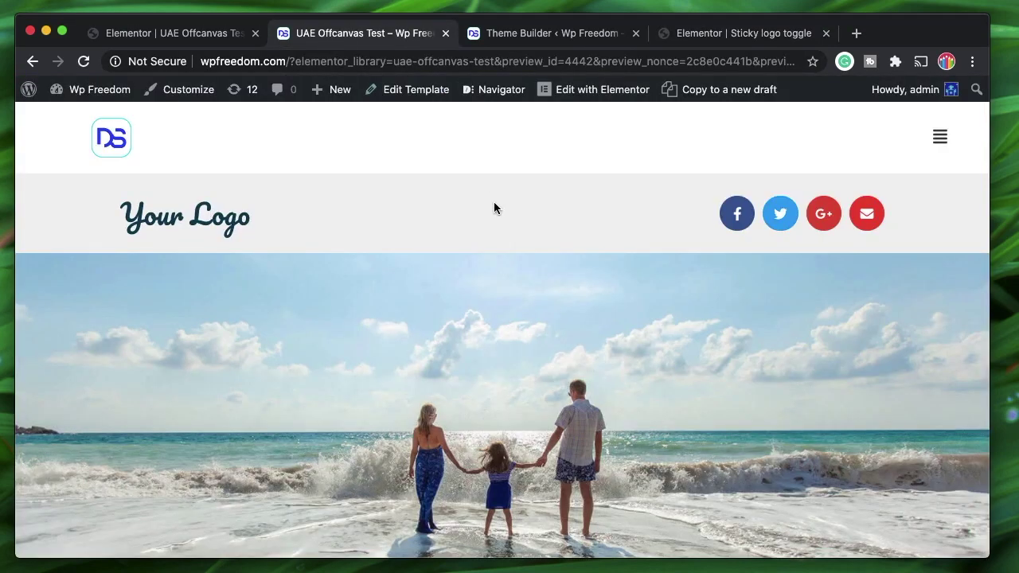
pyautogui.click(84, 61)
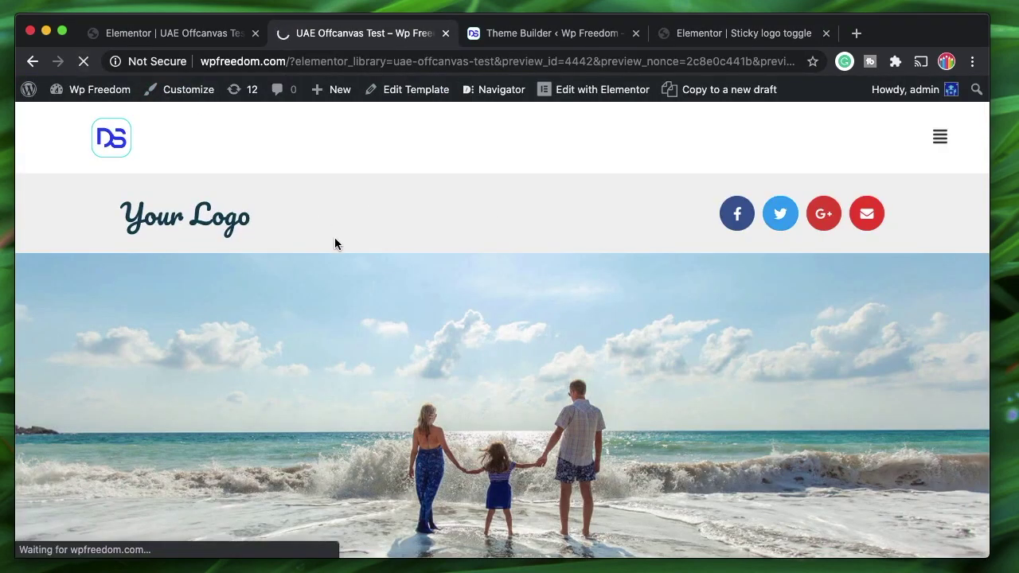
pyautogui.click(712, 35)
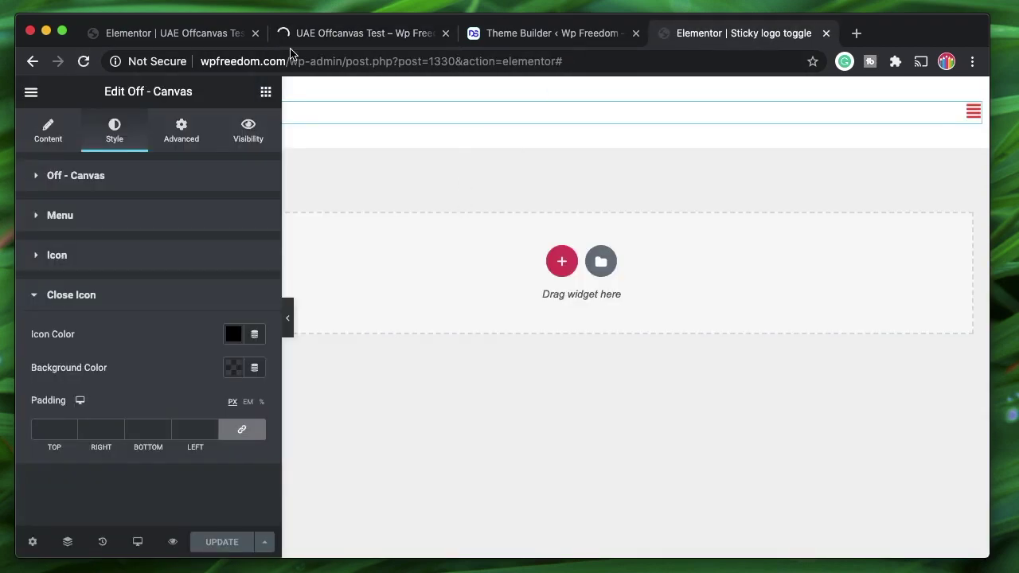
pyautogui.click(363, 40)
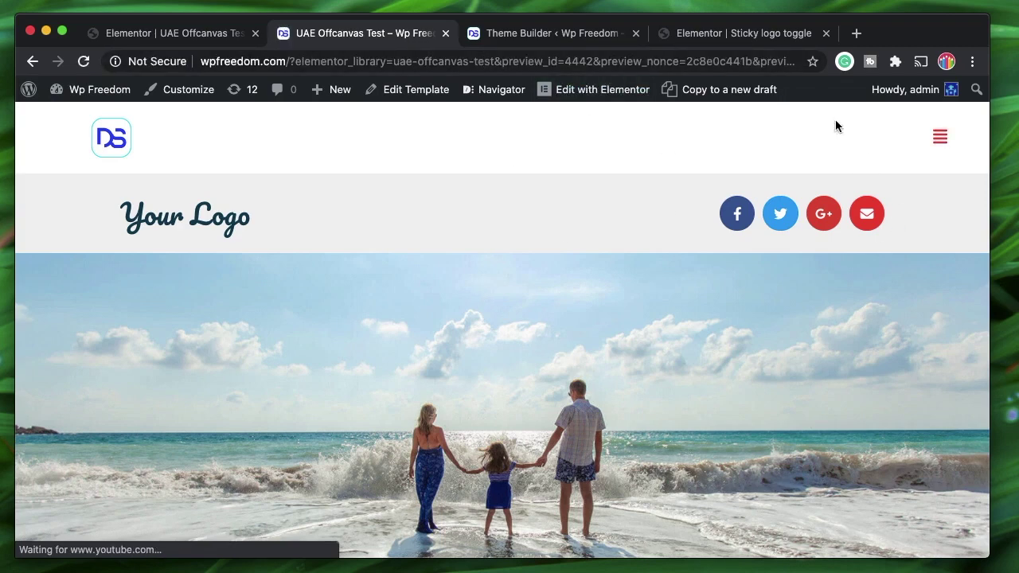
pyautogui.click(937, 139)
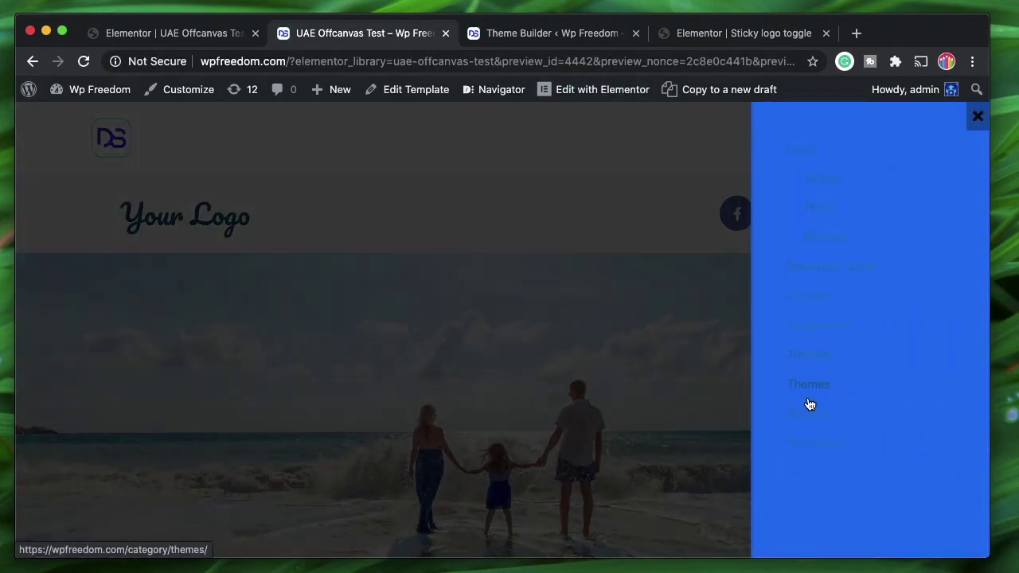
# - In the header template, set the off-canvas menu's normal text color to white and update the template
pyautogui.click(541, 38)
pyautogui.click(704, 34)
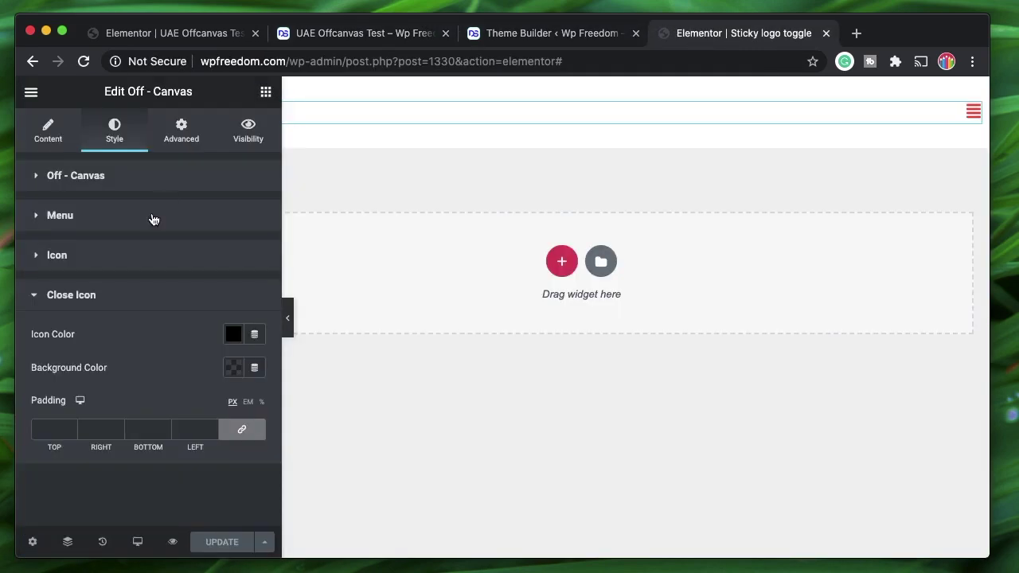
pyautogui.click(91, 222)
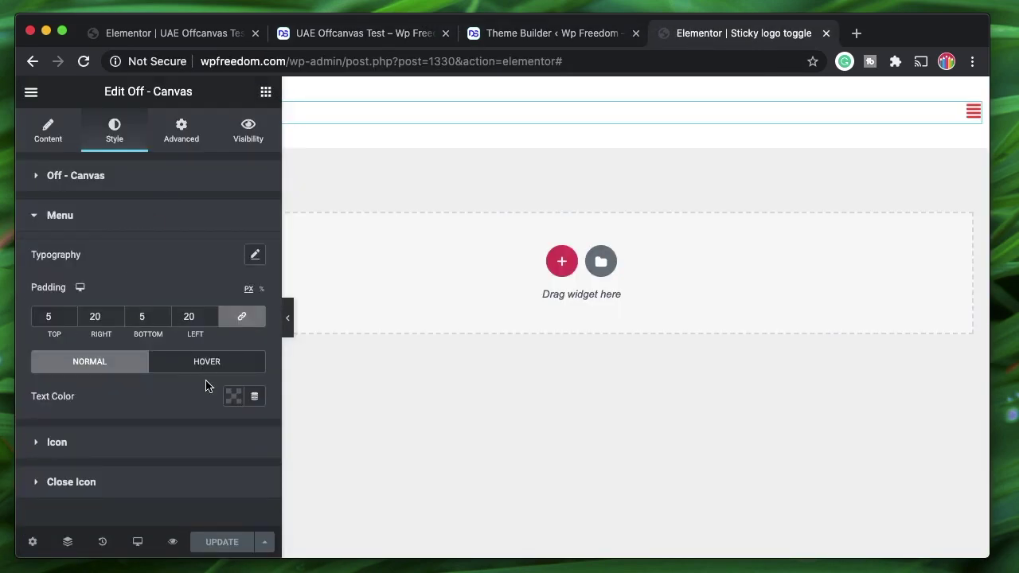
pyautogui.click(232, 397)
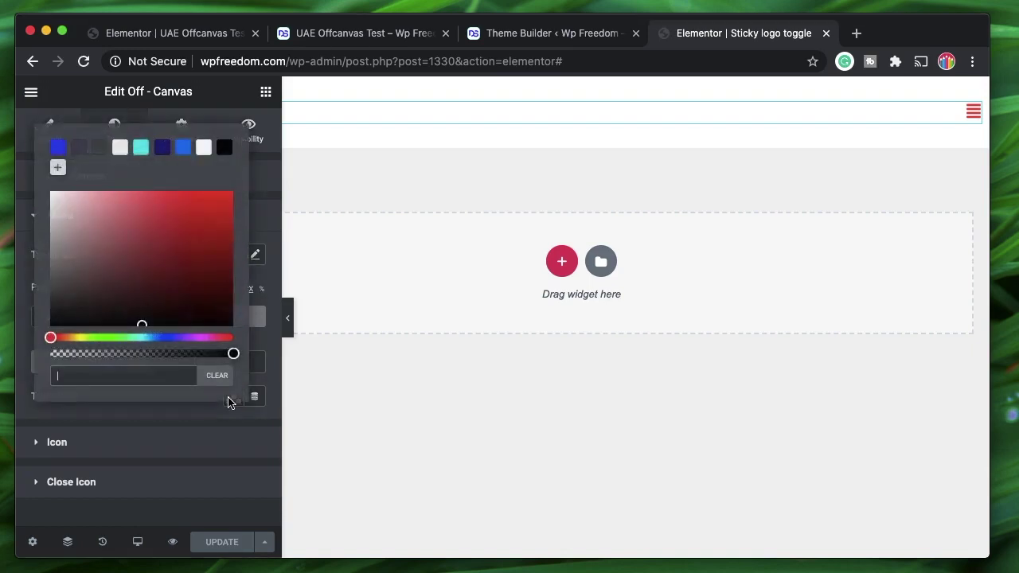
pyautogui.click(204, 152)
pyautogui.click(227, 544)
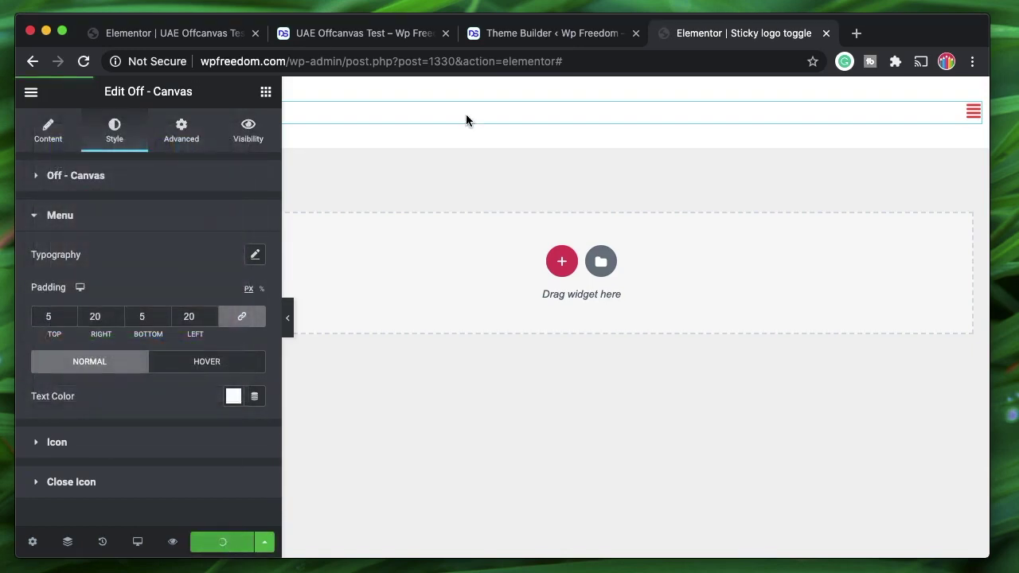
# - Reload the UAE Offcanvas Test preview to check the menu text color, opening and closing the off-canvas menu
pyautogui.click(362, 36)
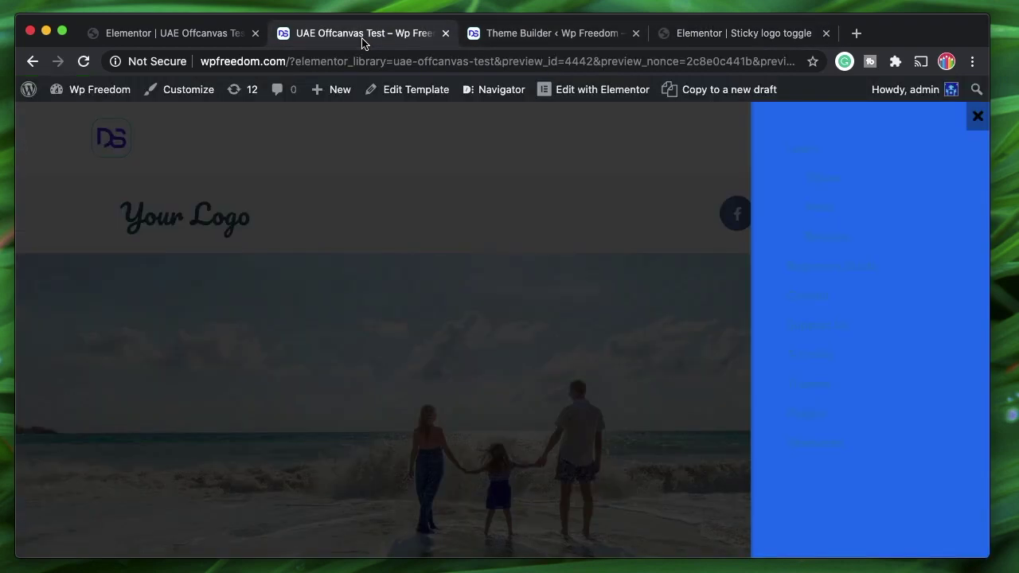
pyautogui.click(83, 61)
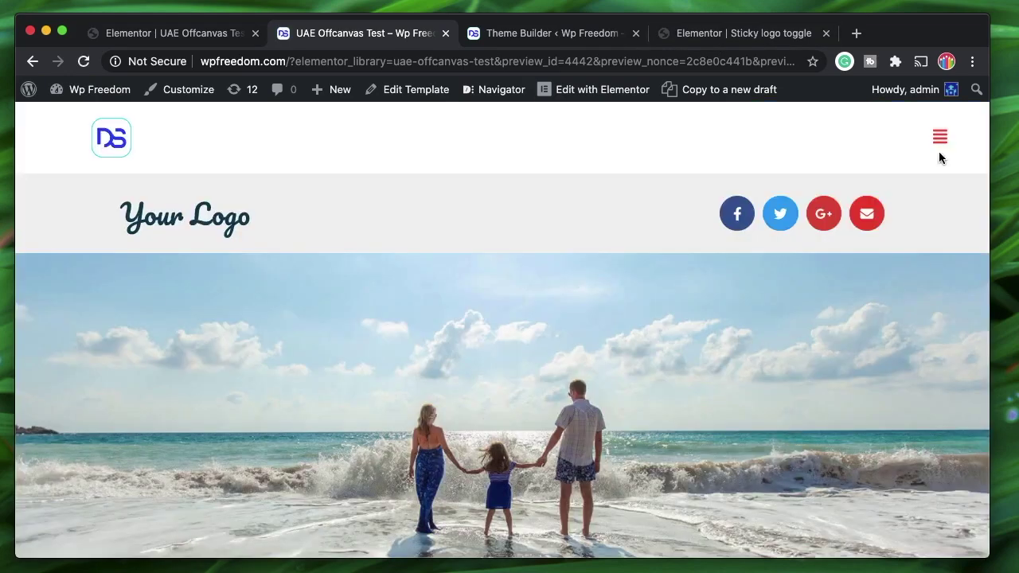
pyautogui.click(939, 148)
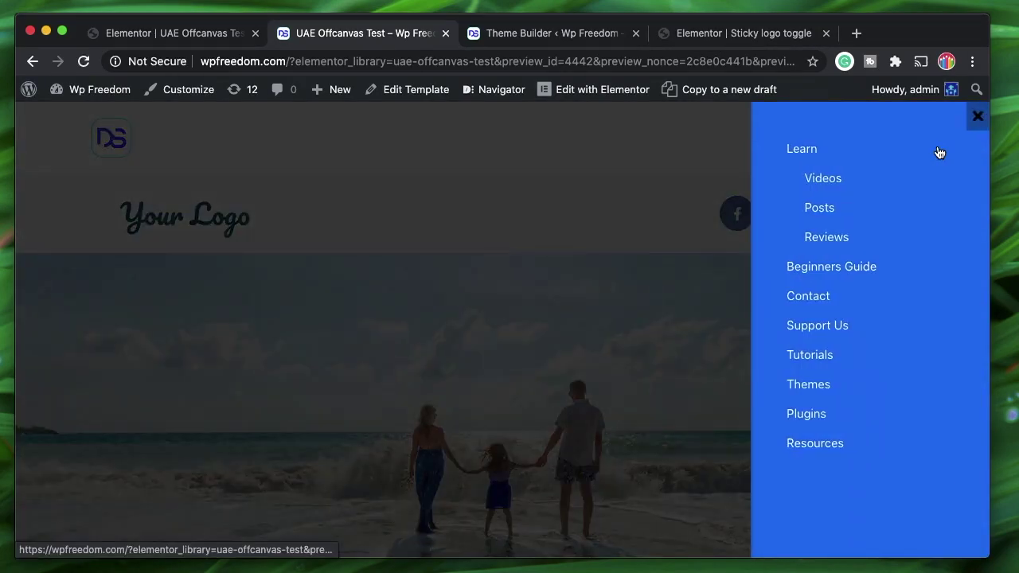
pyautogui.click(975, 128)
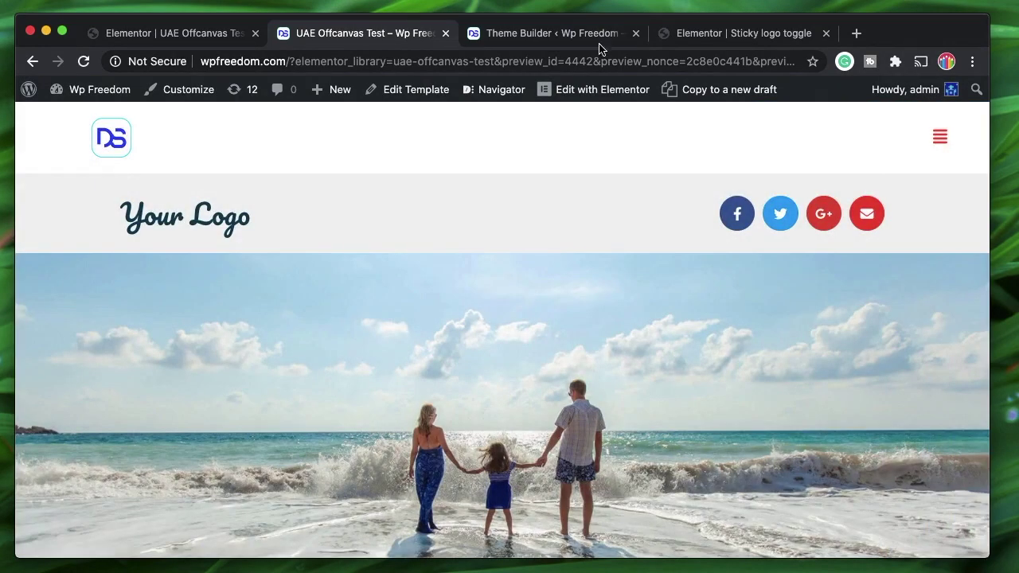
# - In the header template, make the off-canvas background color semi-transparent blue #0D73EF8F and update the template
pyautogui.click(721, 34)
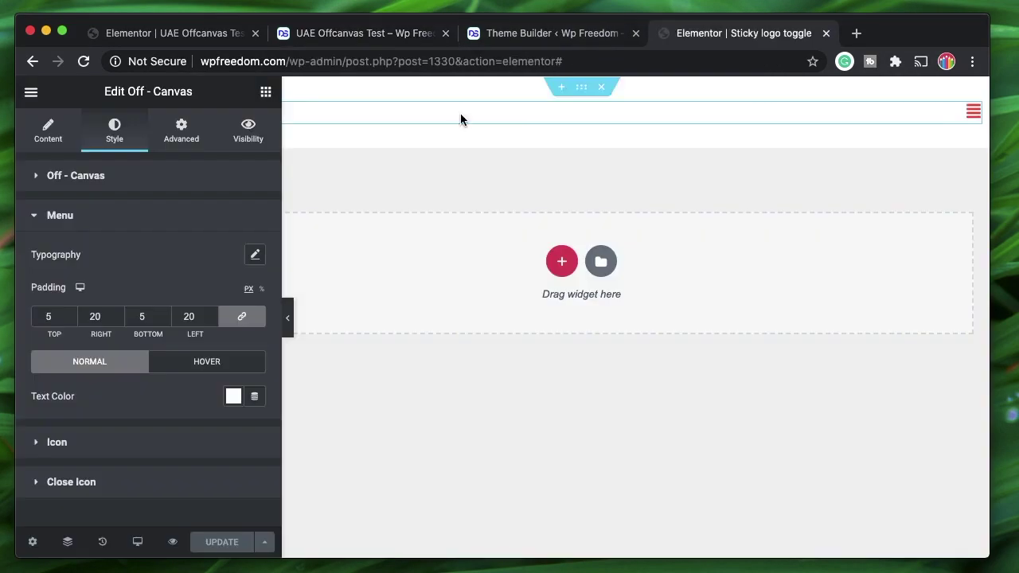
pyautogui.click(84, 176)
pyautogui.click(233, 217)
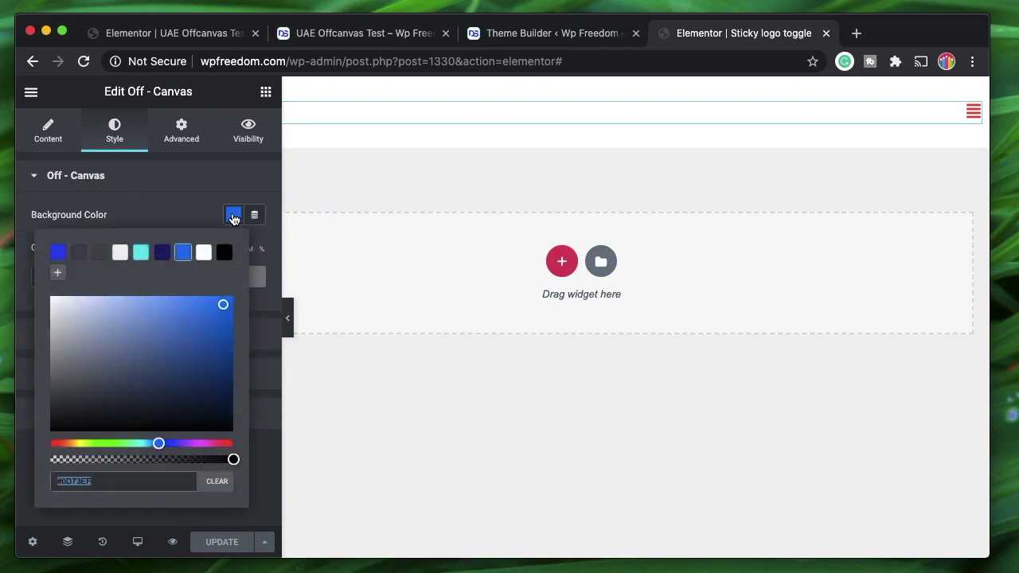
pyautogui.click(114, 461)
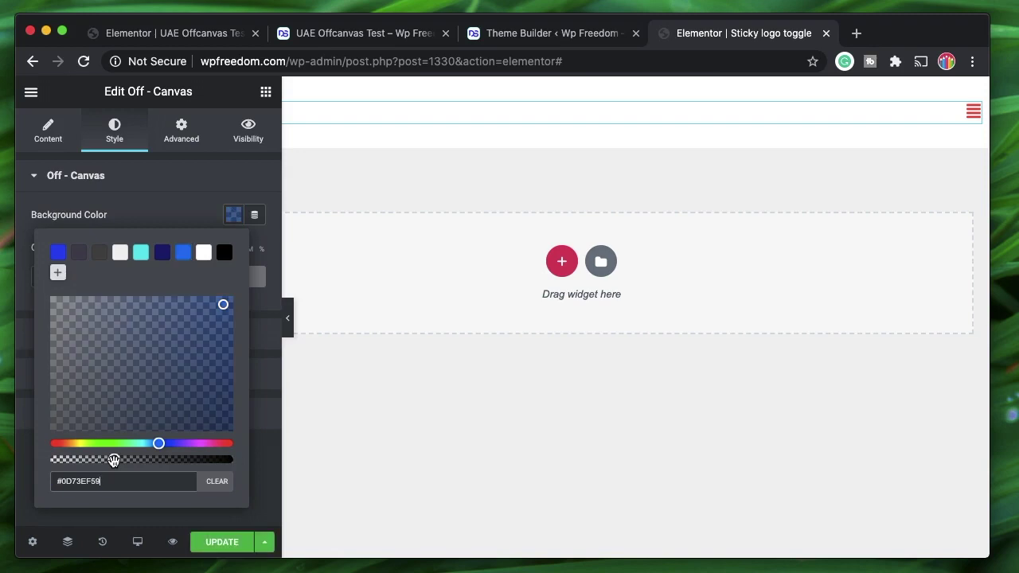
pyautogui.click(153, 460)
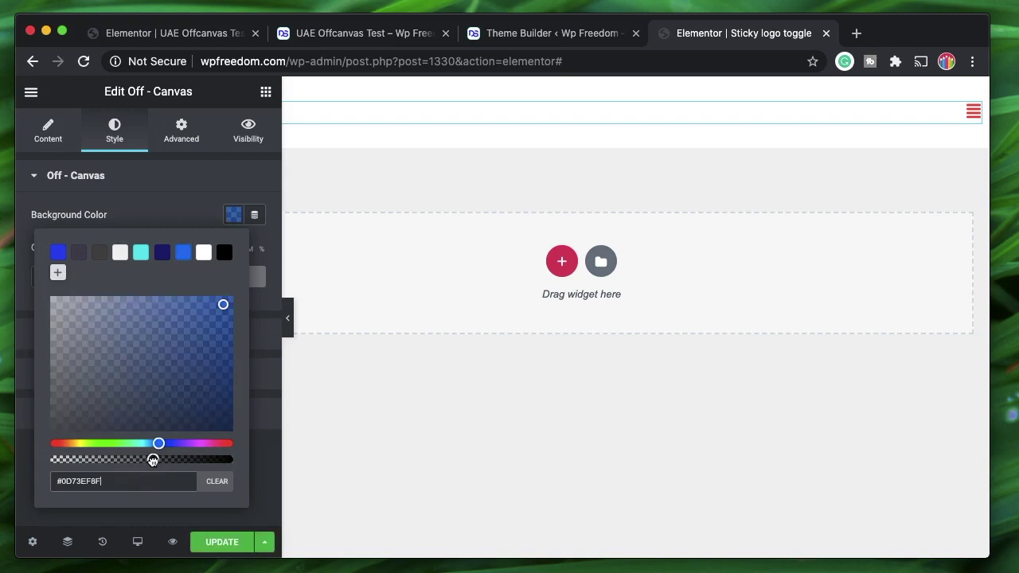
pyautogui.moveTo(153, 460)
pyautogui.mouseDown()
pyautogui.moveTo(233, 460)
pyautogui.moveTo(102, 460)
pyautogui.moveTo(153, 463)
pyautogui.mouseUp()
pyautogui.click(221, 542)
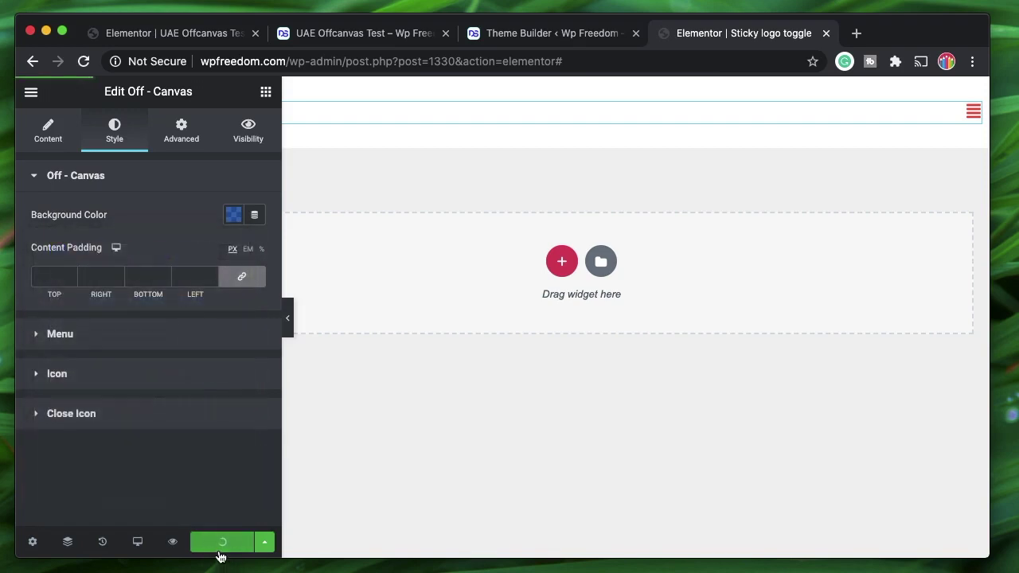
# - Reload the UAE Offcanvas Test preview and check the off-canvas menu's background transparency by opening and closing it
pyautogui.click(347, 35)
pyautogui.click(83, 62)
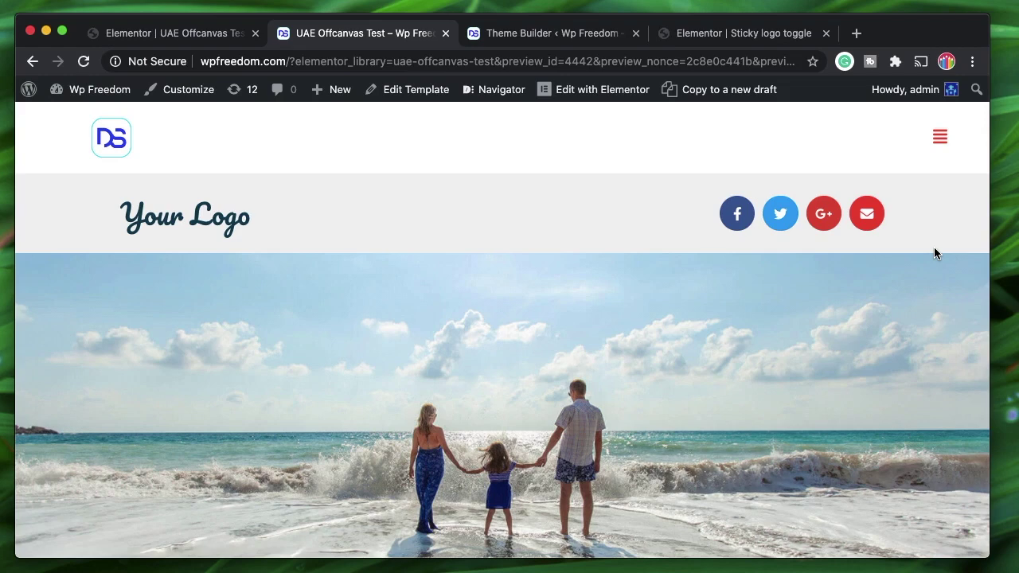
pyautogui.scroll(-2, 746, 366)
pyautogui.scroll(3, 747, 366)
pyautogui.click(944, 137)
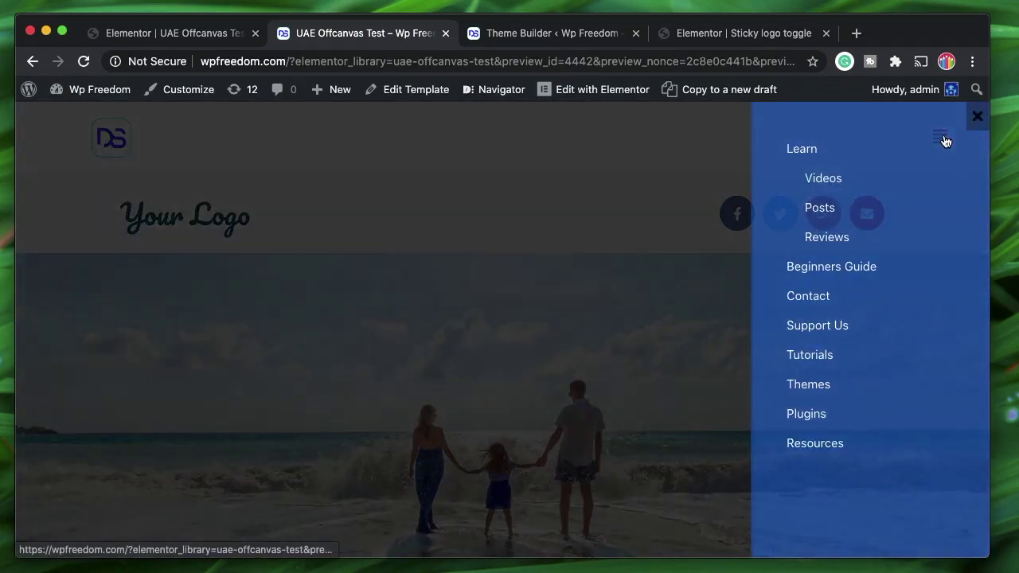
pyautogui.click(976, 111)
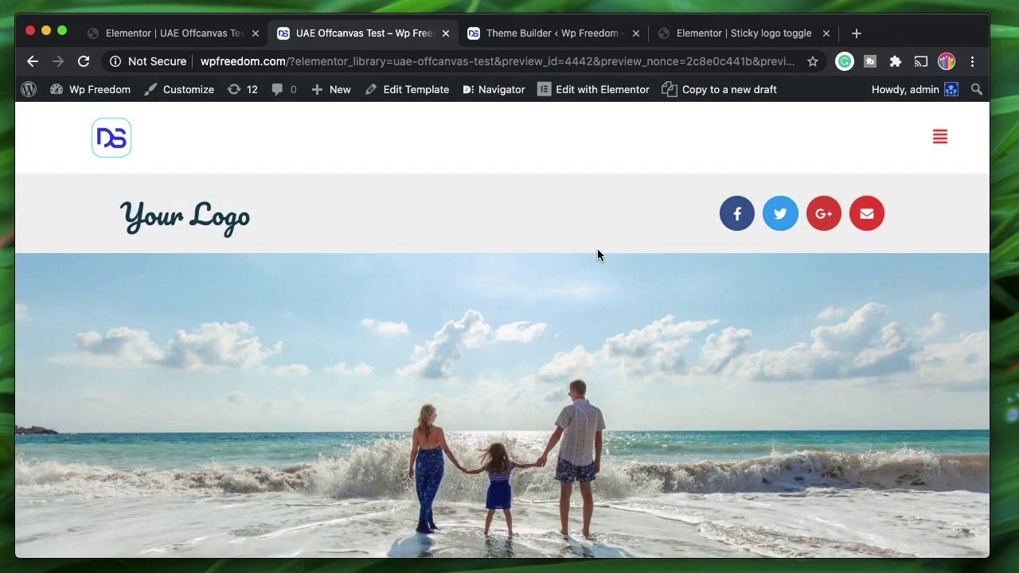